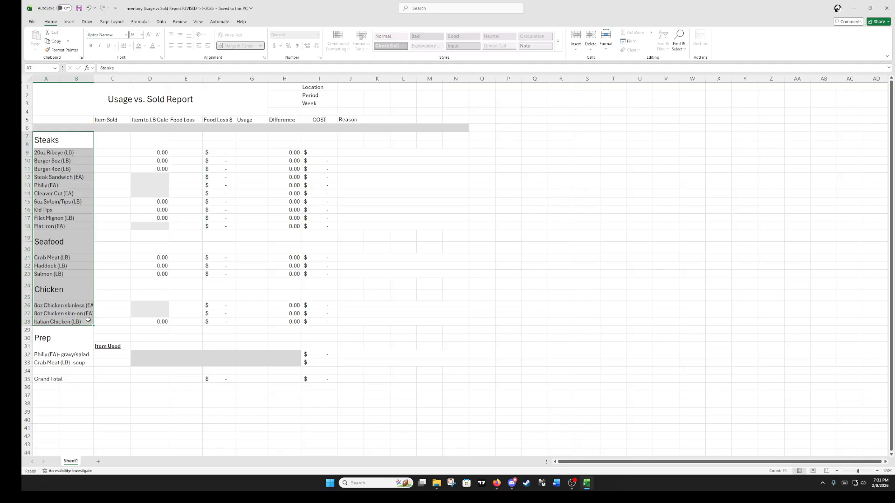
Minimize the Usage vs. Sold Report workbook and look over the Automated Reports and Usage Reports shortcuts on the desktop
{"action": "left_click", "coordinate": [854, 7]}
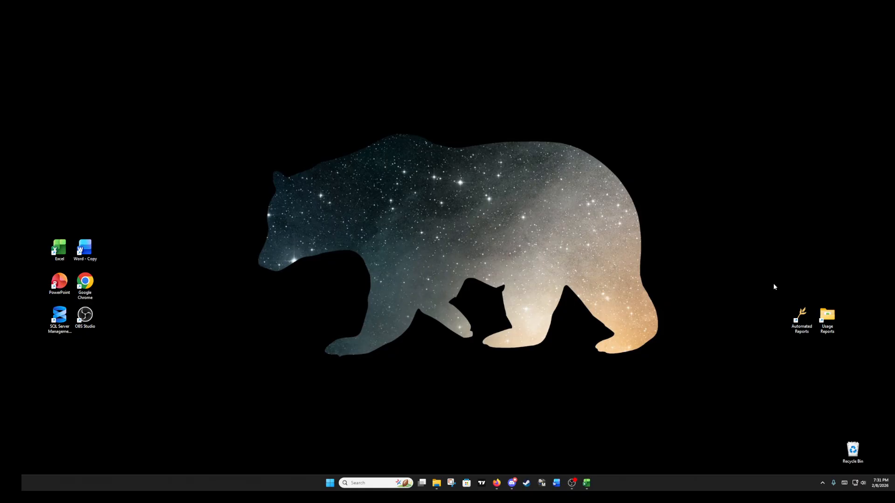
{"action": "left_click_drag", "start_coordinate": [773, 283], "coordinate": [854, 357]}
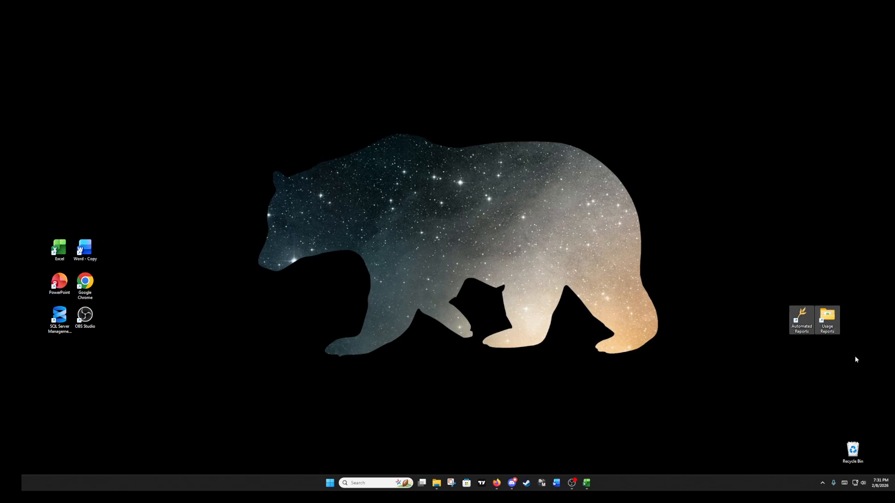
{"action": "left_click", "coordinate": [833, 332]}
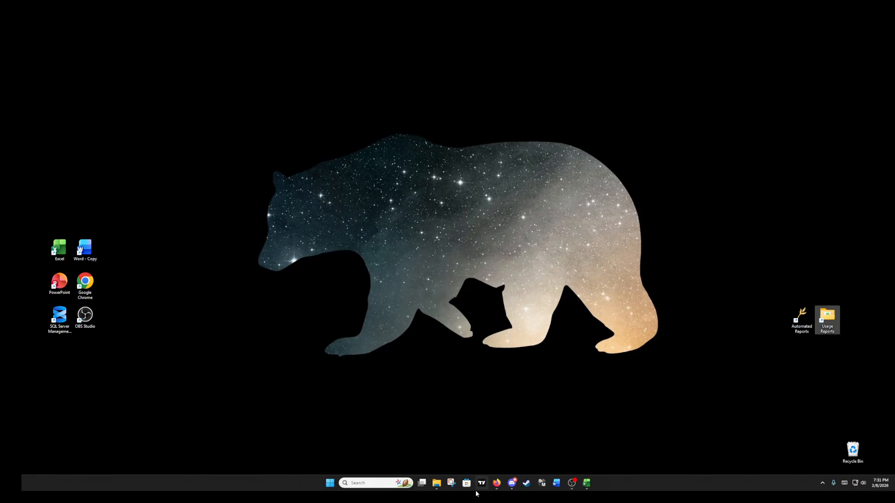
Switch to the SpotOn Restaurant Reporting site in Firefox and open the Product Mix with Modifiers sales report
{"action": "left_click", "coordinate": [496, 483]}
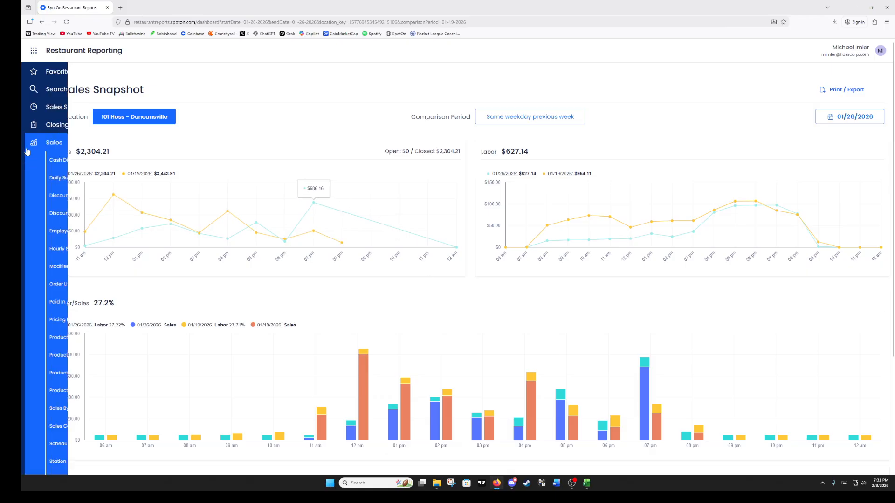
{"action": "left_click", "coordinate": [65, 144]}
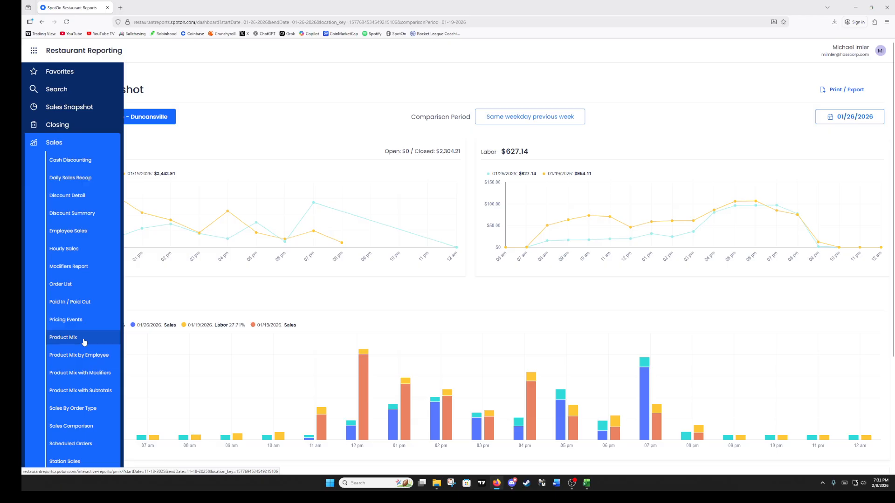
{"action": "left_click", "coordinate": [89, 377]}
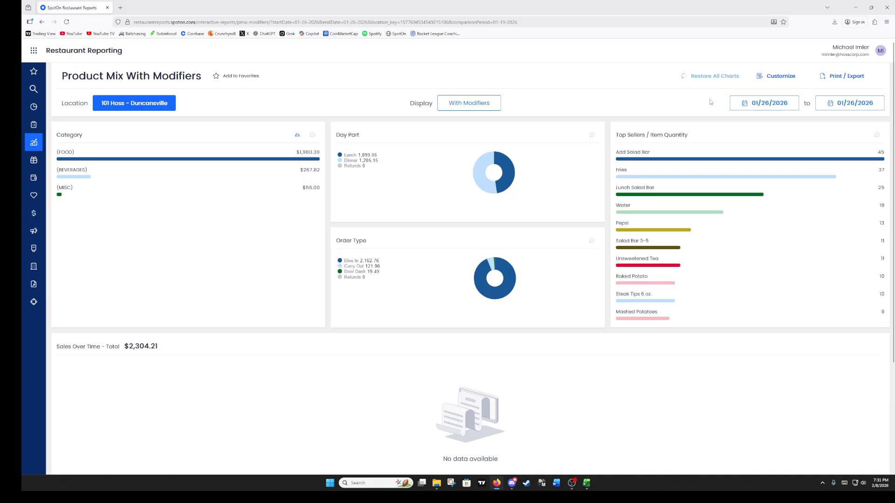
Set the report's date range to 01/26/2026 through 02/01/2026 and apply the filter
{"action": "left_click", "coordinate": [787, 108]}
{"action": "left_click", "coordinate": [801, 236]}
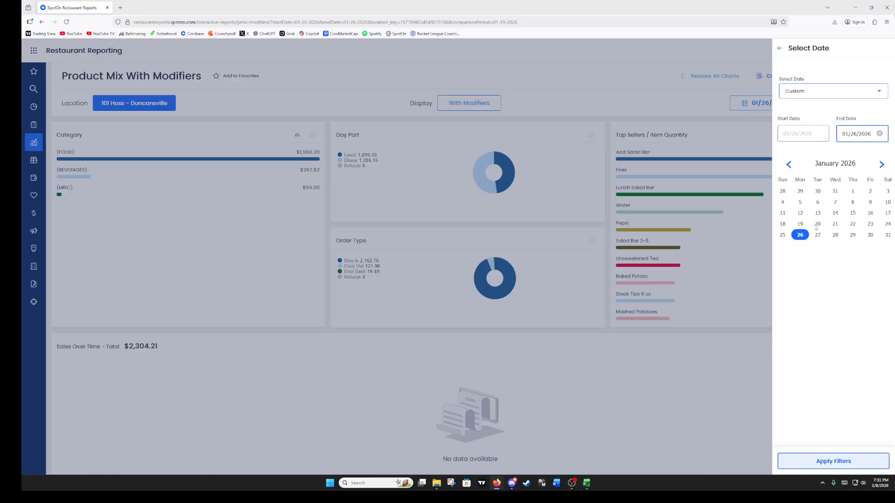
{"action": "left_click", "coordinate": [881, 165]}
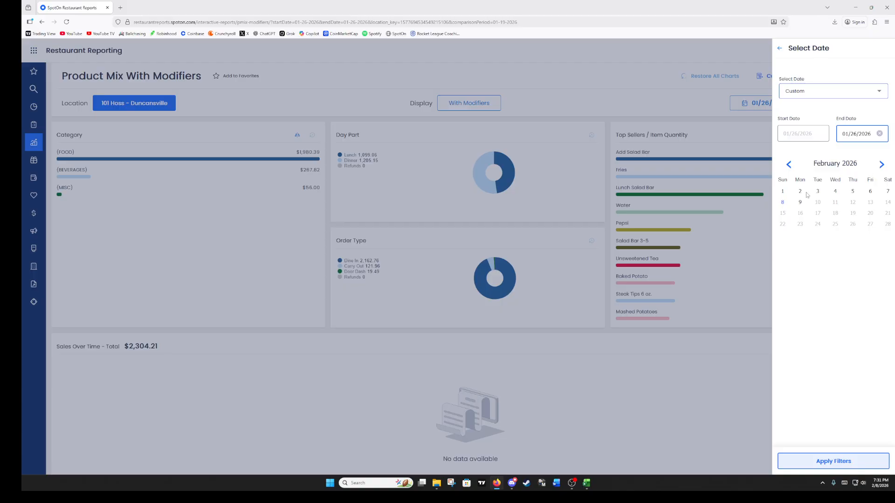
{"action": "left_click", "coordinate": [783, 192]}
{"action": "left_click", "coordinate": [860, 462]}
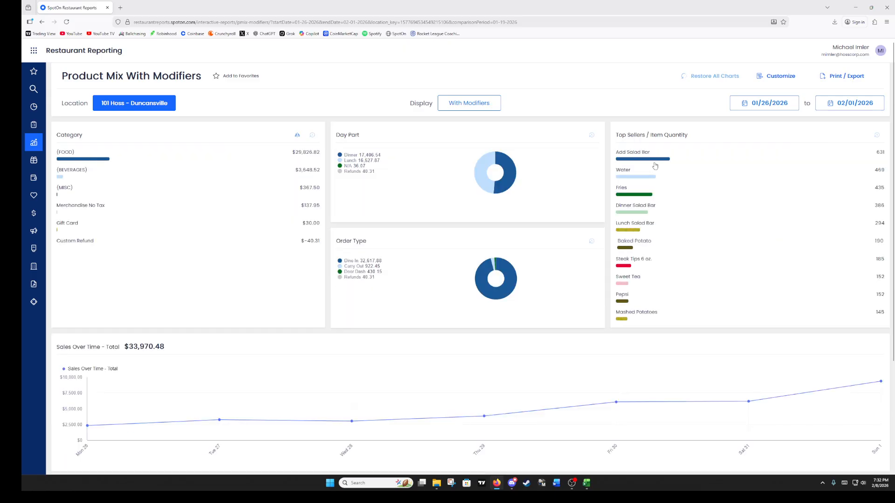
Expand every category in the quantity sold table to list the individual items
{"action": "scroll", "coordinate": [401, 264], "scroll_direction": "down", "scroll_amount": 3}
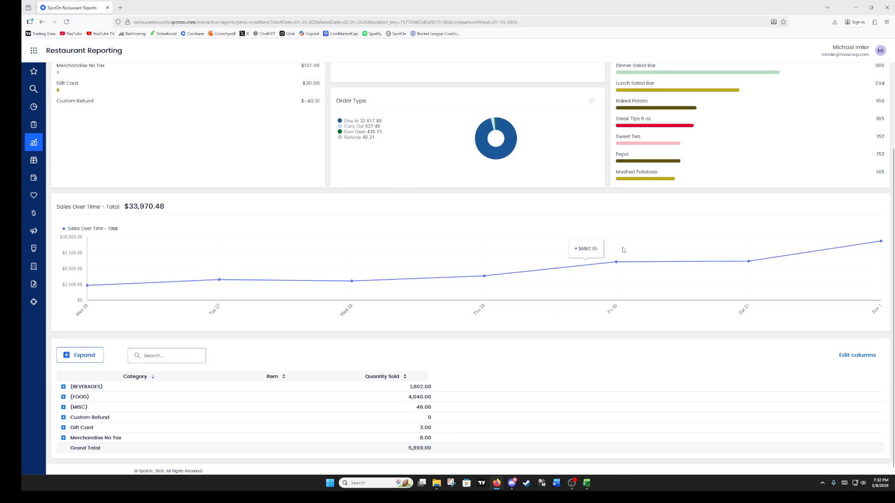
{"action": "scroll", "coordinate": [623, 250], "scroll_direction": "up", "scroll_amount": 3}
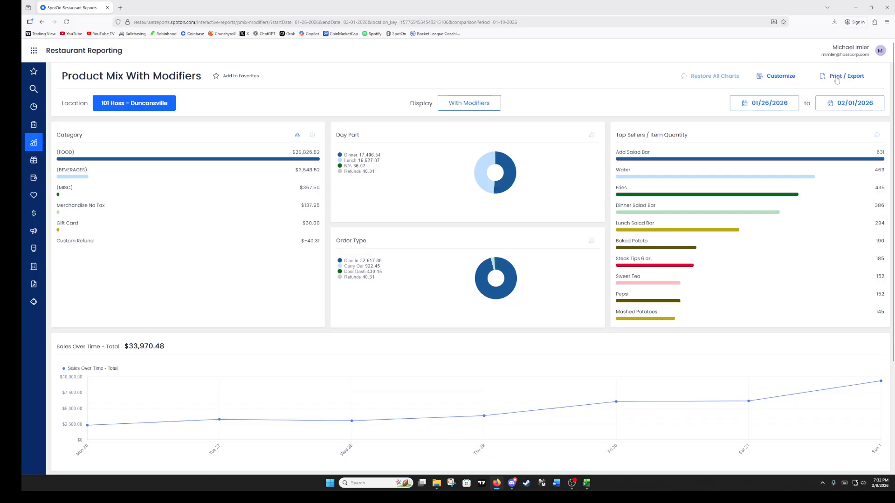
{"action": "scroll", "coordinate": [485, 270], "scroll_direction": "down", "scroll_amount": 3}
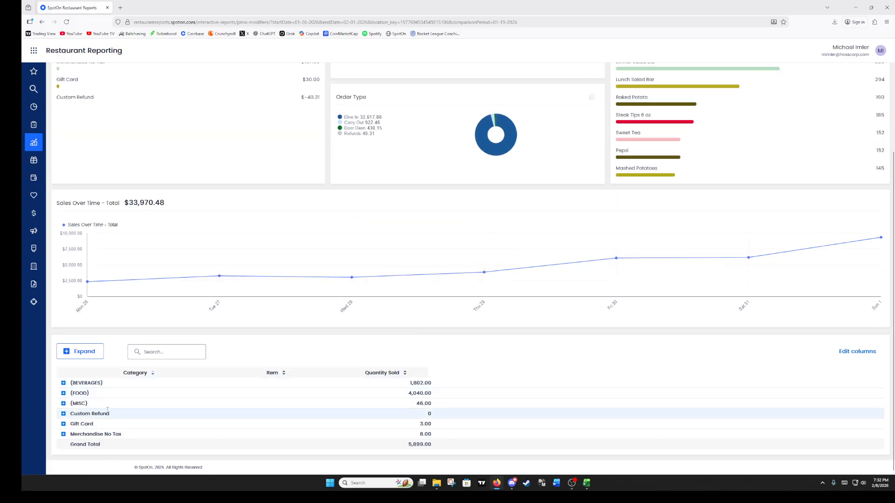
{"action": "left_click", "coordinate": [83, 352]}
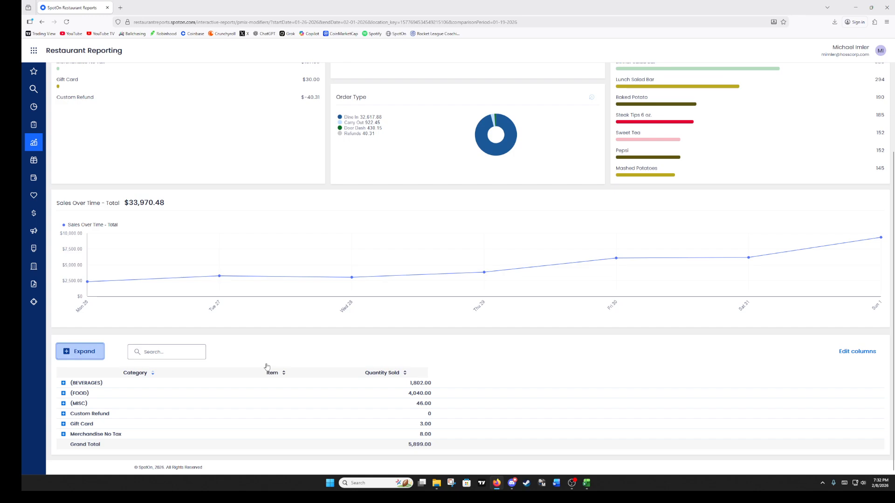
{"action": "scroll", "coordinate": [284, 361], "scroll_direction": "down", "scroll_amount": 4}
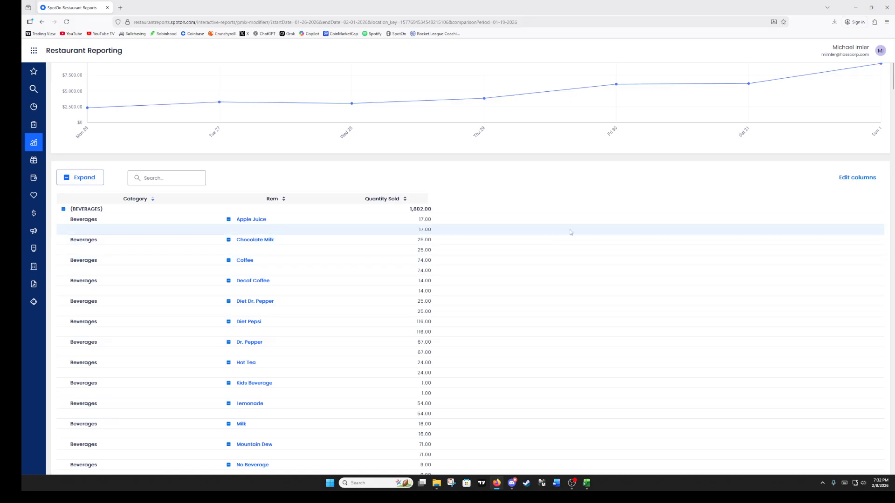
Export the Product Mix with Modifiers report as a CSV file
{"action": "scroll", "coordinate": [571, 232], "scroll_direction": "up", "scroll_amount": 7}
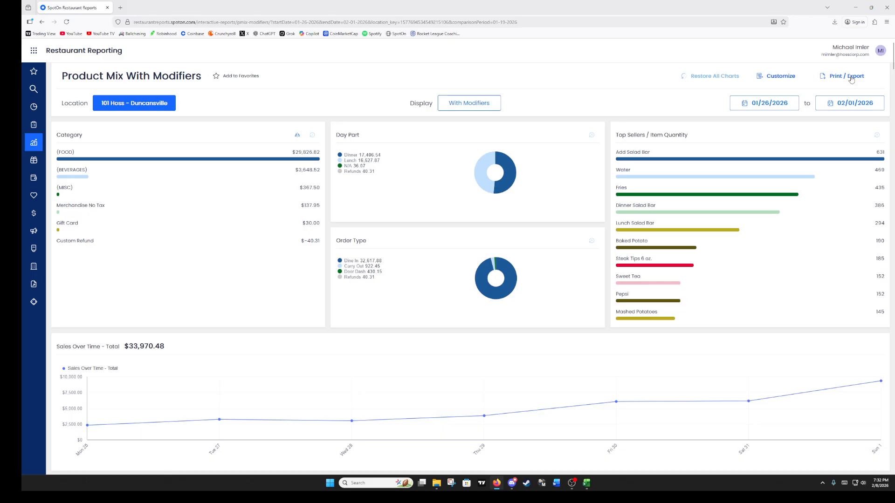
{"action": "left_click", "coordinate": [851, 79]}
{"action": "left_click", "coordinate": [808, 84]}
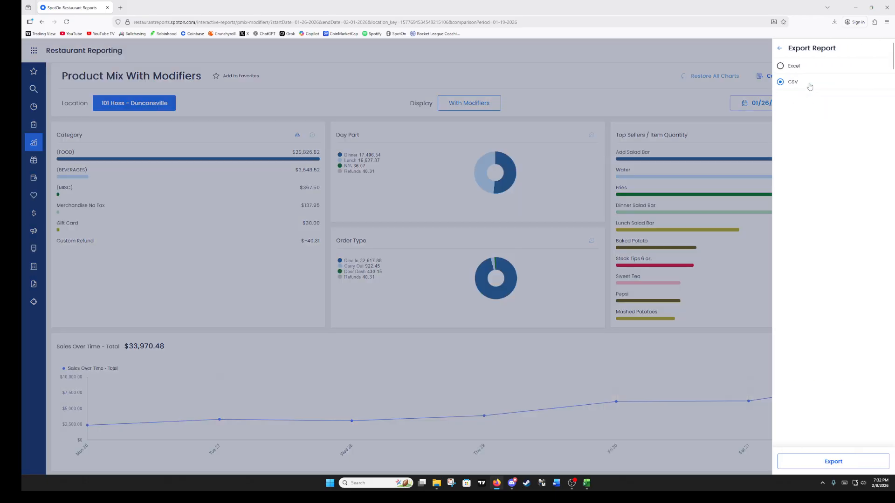
{"action": "left_click", "coordinate": [792, 82]}
{"action": "left_click", "coordinate": [826, 462]}
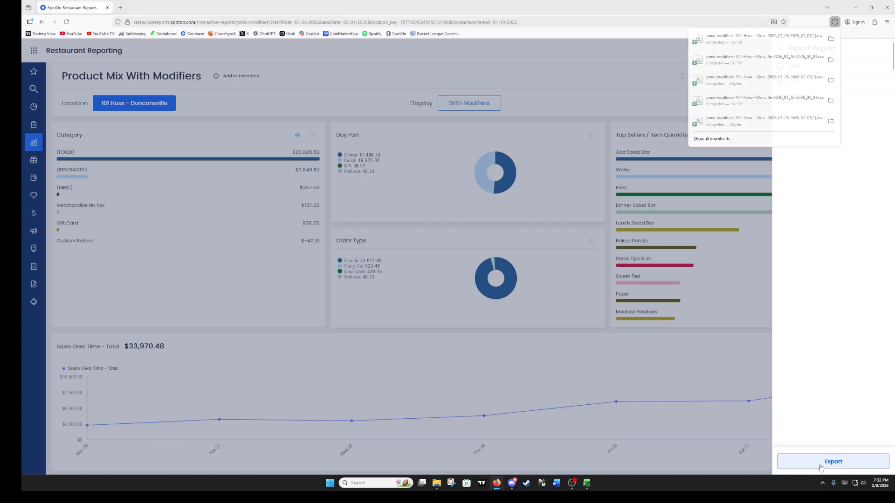
Minimize the browser, launch Automated Reports from the desktop and open the Hoss's Food Loss & Prep Usage Chart
{"action": "left_click", "coordinate": [855, 8]}
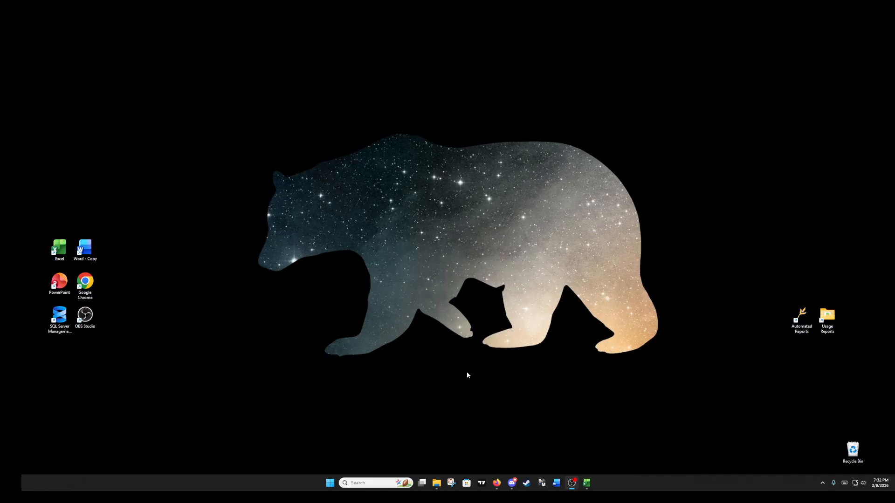
{"action": "double_click", "coordinate": [803, 322]}
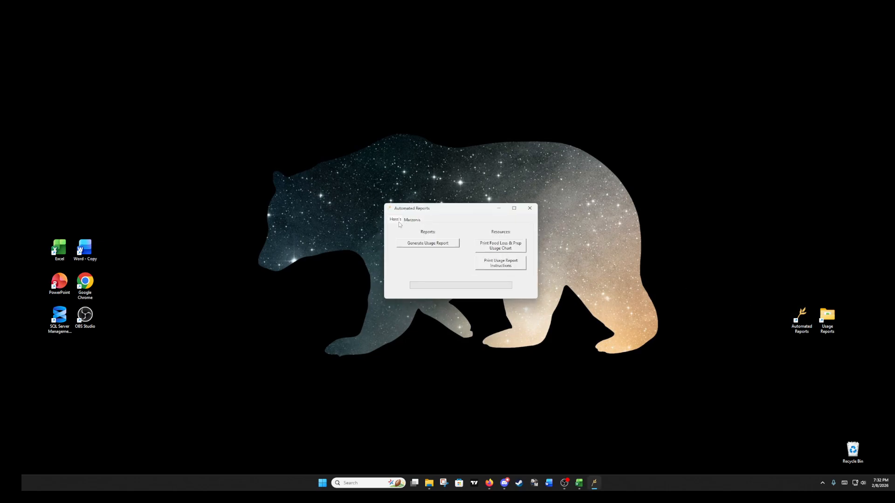
{"action": "left_click", "coordinate": [413, 220]}
{"action": "left_click", "coordinate": [394, 219]}
{"action": "left_click", "coordinate": [503, 247]}
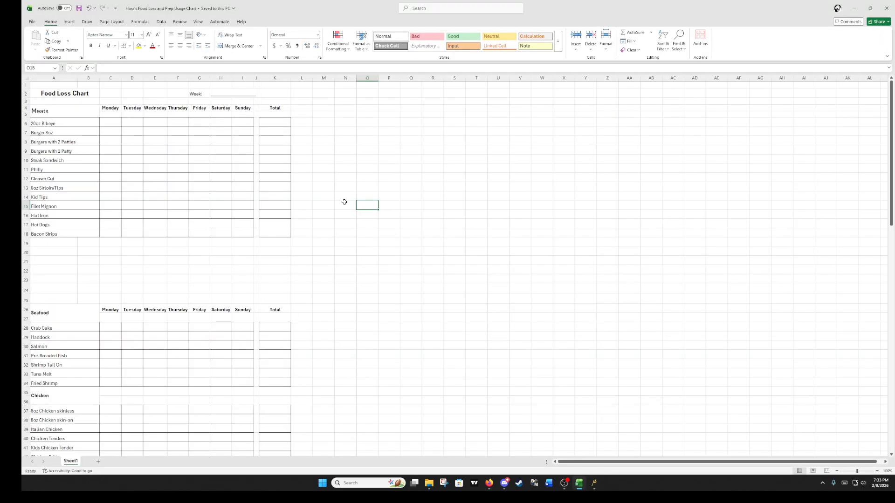
Enlarge the Food Loss Chart and examine its daily columns across the Meats, Seafood, Chicken, Appetizers and Bread sections
{"action": "left_click", "coordinate": [877, 471]}
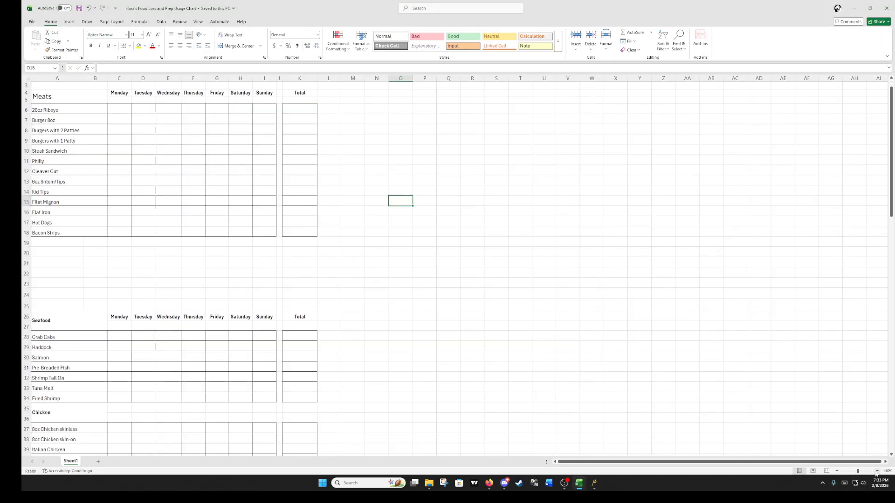
{"action": "left_click", "coordinate": [876, 471]}
{"action": "scroll", "coordinate": [550, 293], "scroll_direction": "up", "scroll_amount": 2}
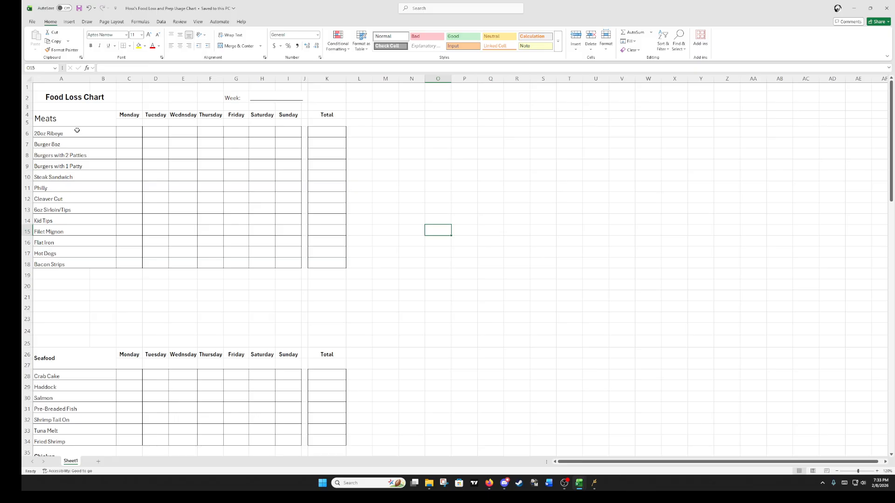
{"action": "scroll", "coordinate": [198, 205], "scroll_direction": "down", "scroll_amount": 5}
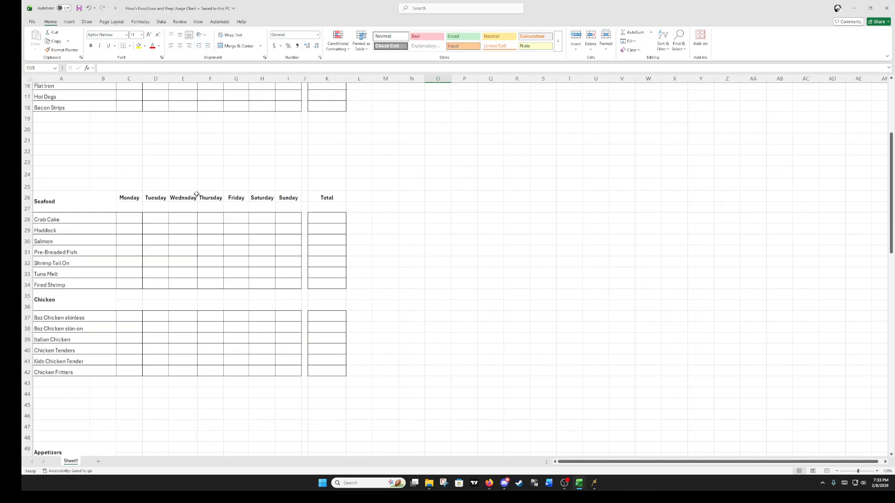
{"action": "scroll", "coordinate": [197, 195], "scroll_direction": "down", "scroll_amount": 7}
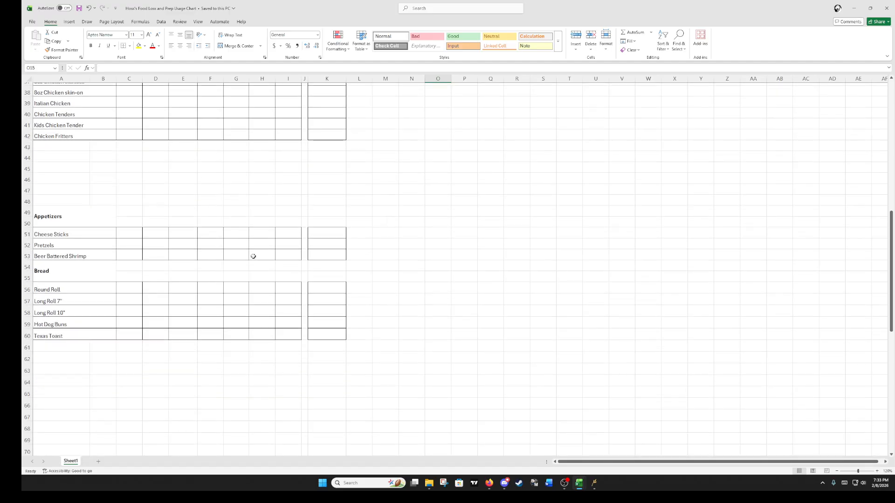
{"action": "scroll", "coordinate": [253, 256], "scroll_direction": "up", "scroll_amount": 12}
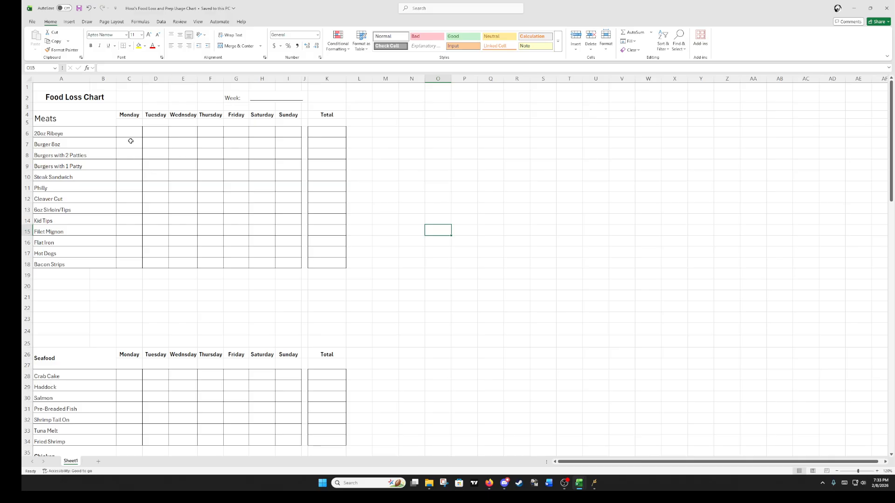
{"action": "left_click", "coordinate": [130, 135]}
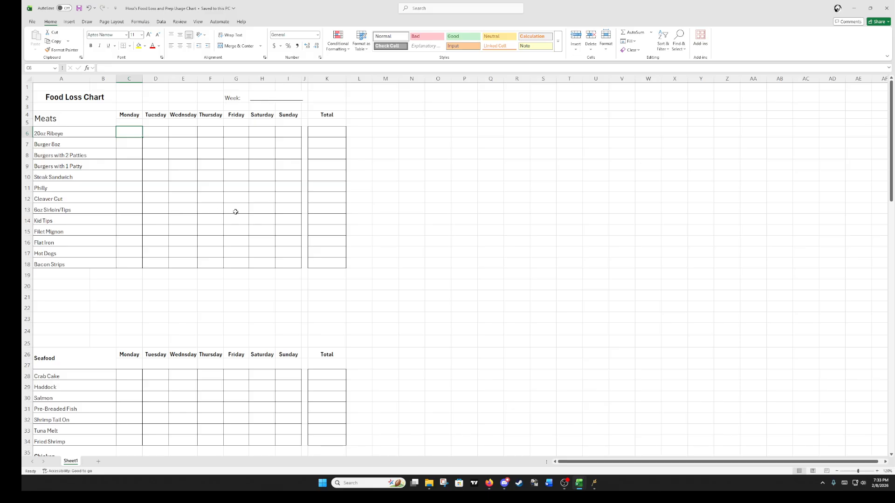
{"action": "scroll", "coordinate": [233, 217], "scroll_direction": "down", "scroll_amount": 12}
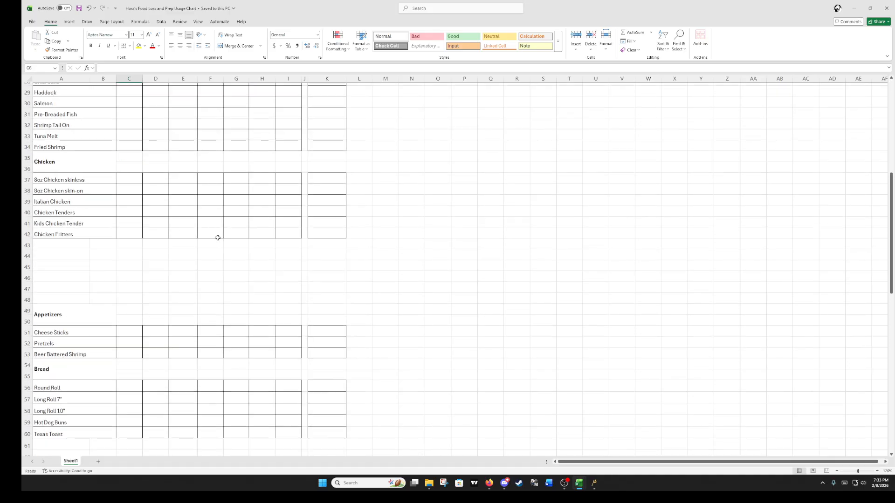
Examine the Prep - Usage section of the chart, including the Crab Meat row, and close both open workbooks
{"action": "scroll", "coordinate": [196, 248], "scroll_direction": "down", "scroll_amount": 10}
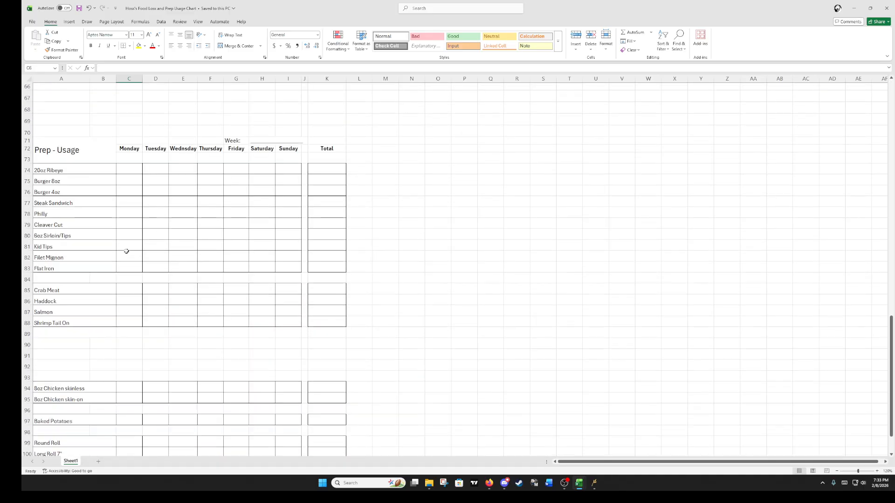
{"action": "left_click", "coordinate": [133, 167]}
{"action": "scroll", "coordinate": [146, 265], "scroll_direction": "down", "scroll_amount": 2}
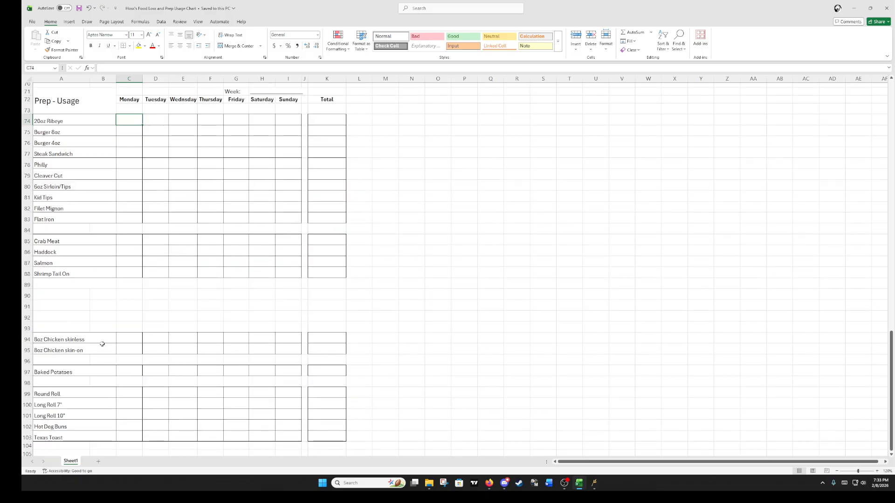
{"action": "left_click", "coordinate": [95, 239]}
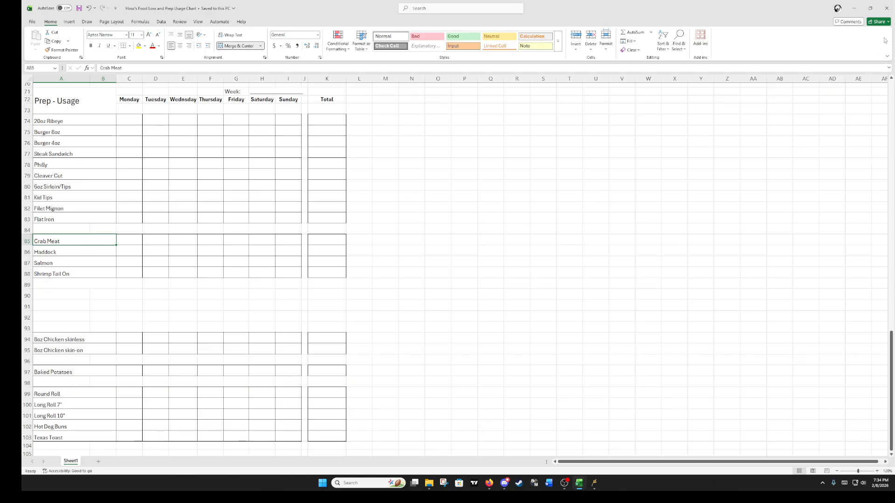
{"action": "left_click", "coordinate": [891, 13]}
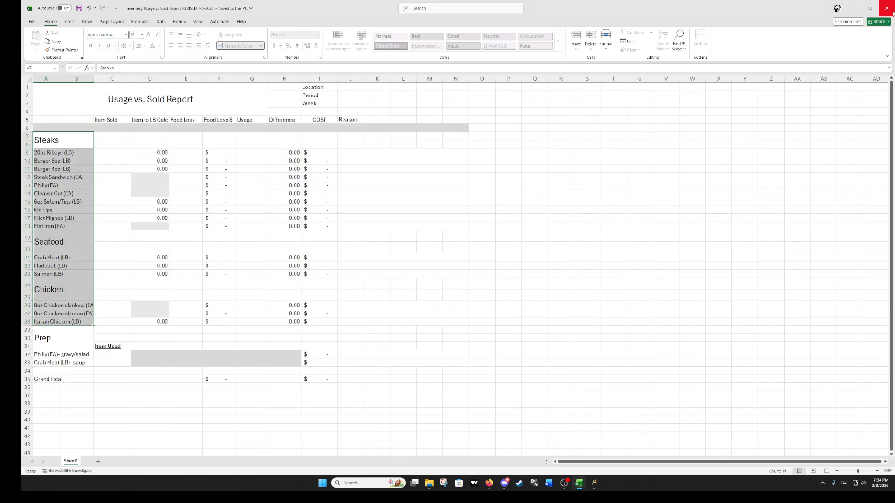
{"action": "left_click", "coordinate": [884, 9]}
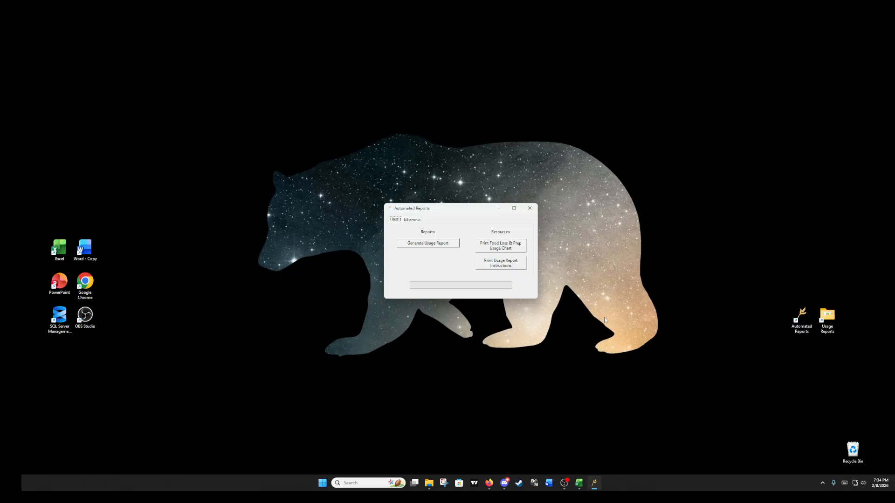
Generate the Hoss's usage report with a guest count of 2000, accepting last week's archived WIC data
{"action": "left_click", "coordinate": [436, 244]}
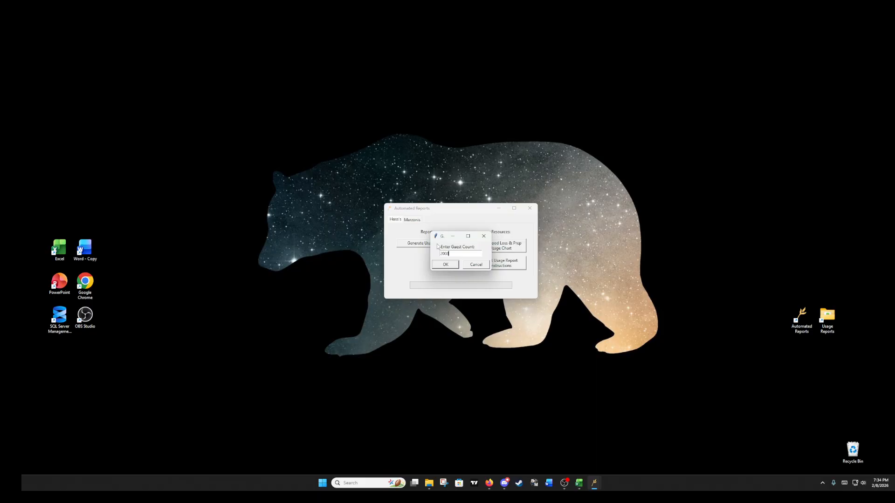
{"action": "left_click", "coordinate": [452, 266]}
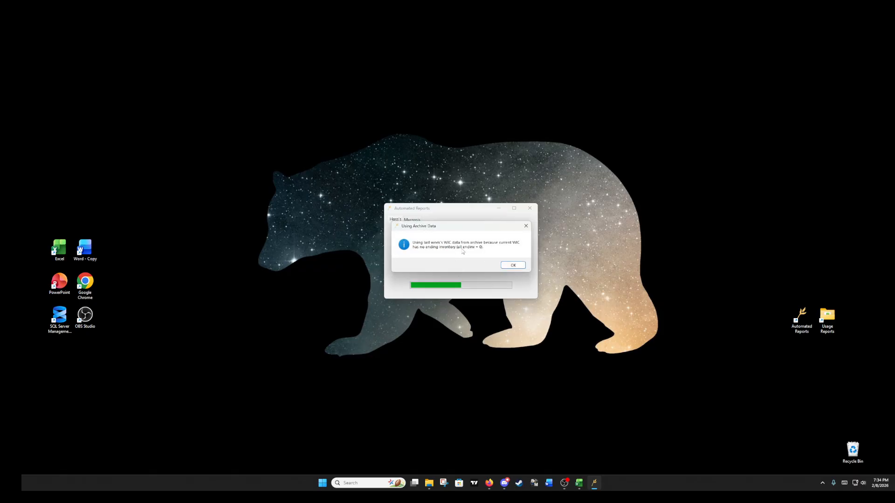
{"action": "left_click", "coordinate": [513, 265]}
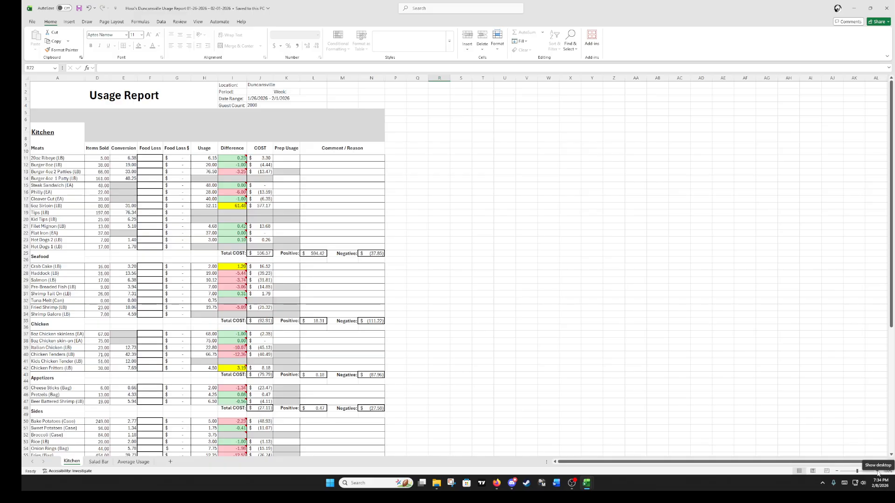
Examine the Kitchen sheet of the usage report, from the Meats and Seafood items down to the Bread section and cost totals
{"action": "left_click", "coordinate": [876, 408]}
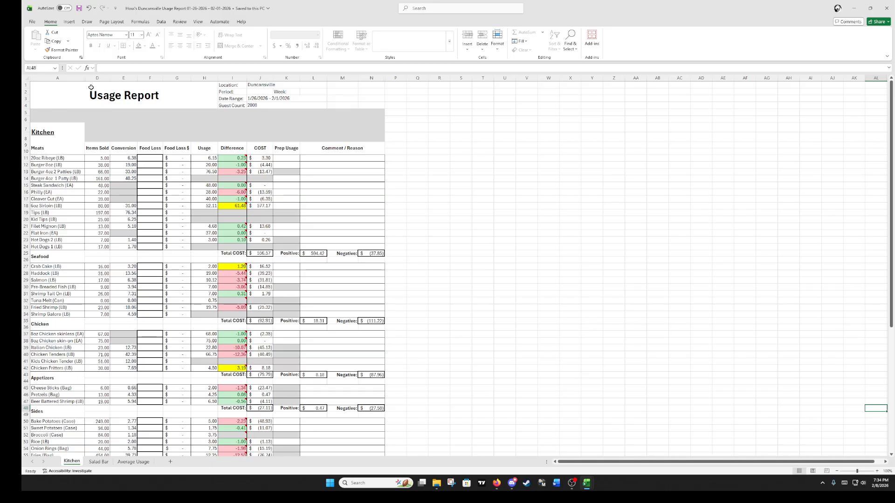
{"action": "left_click", "coordinate": [53, 150]}
{"action": "left_click", "coordinate": [53, 266]}
{"action": "scroll", "coordinate": [54, 275], "scroll_direction": "down", "scroll_amount": 4}
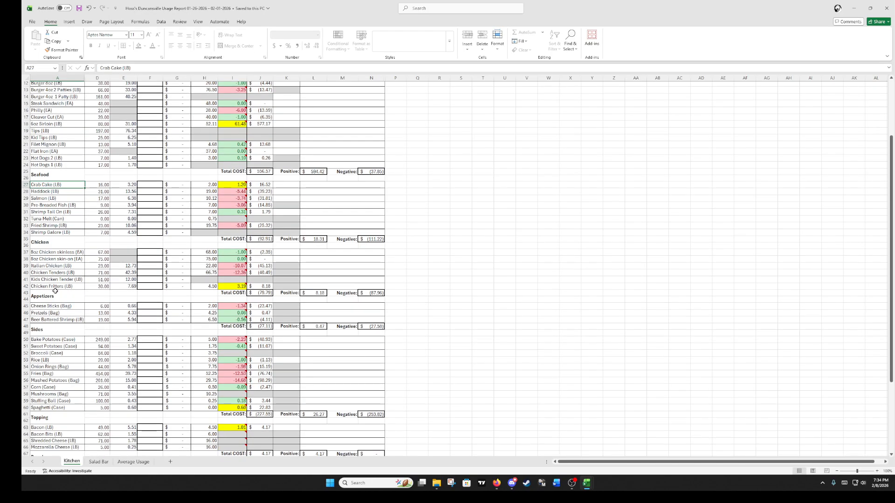
{"action": "scroll", "coordinate": [70, 289], "scroll_direction": "down", "scroll_amount": 4}
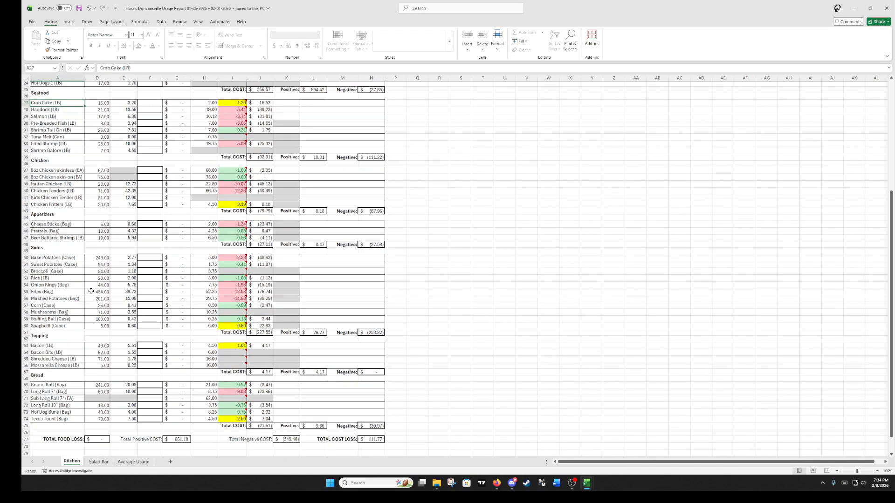
{"action": "scroll", "coordinate": [211, 295], "scroll_direction": "up", "scroll_amount": 8}
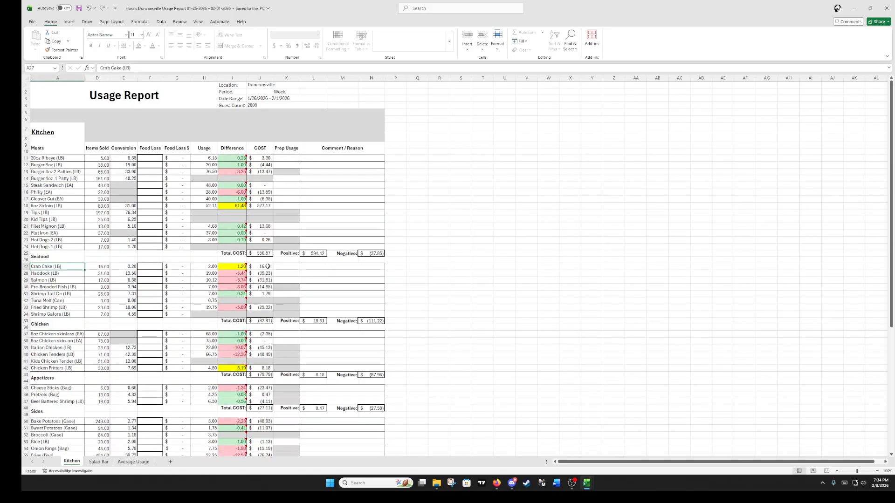
Inspect the fillable cells: Period, Week, and the 20oz Ribeye's Food Loss, Prep Usage and Comment / Reason
{"action": "left_click", "coordinate": [262, 91]}
{"action": "left_click", "coordinate": [313, 91]}
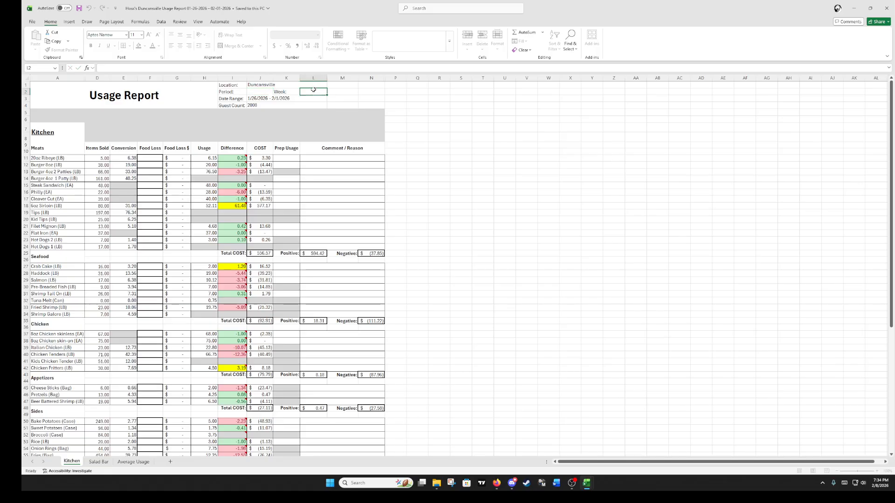
{"action": "left_click", "coordinate": [143, 158]}
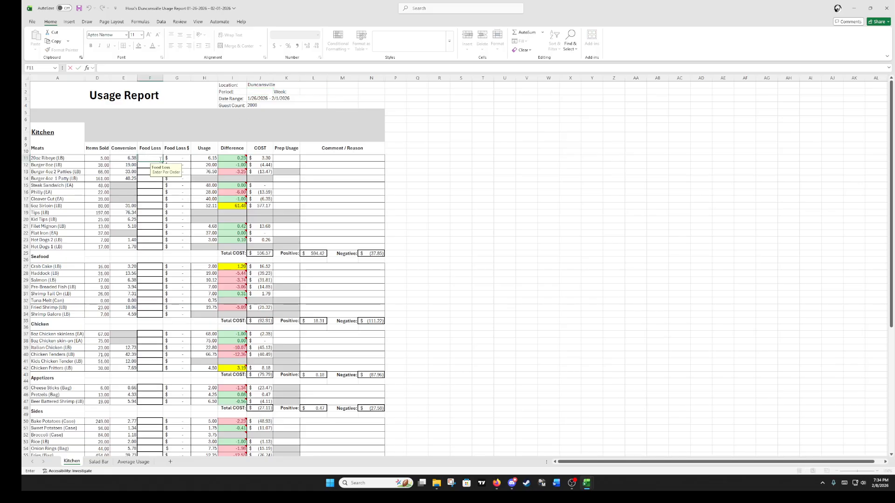
{"action": "left_click", "coordinate": [289, 157]}
{"action": "left_click", "coordinate": [332, 159]}
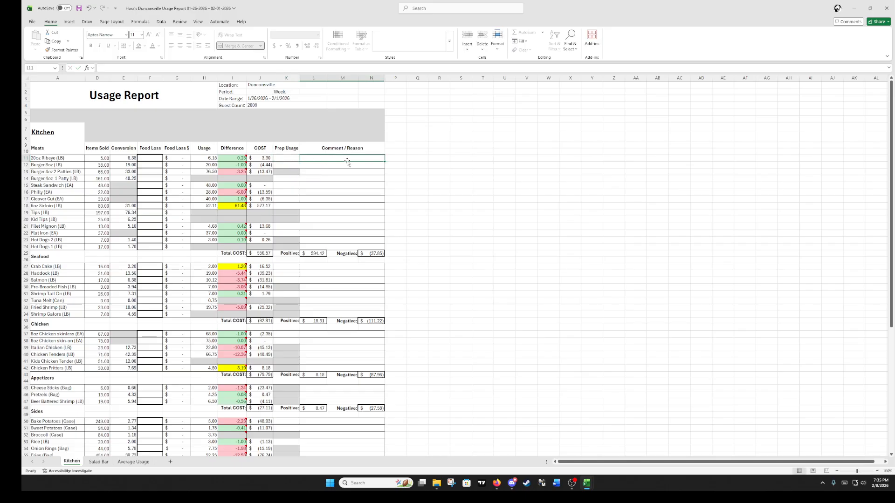
{"action": "double_click", "coordinate": [349, 159]}
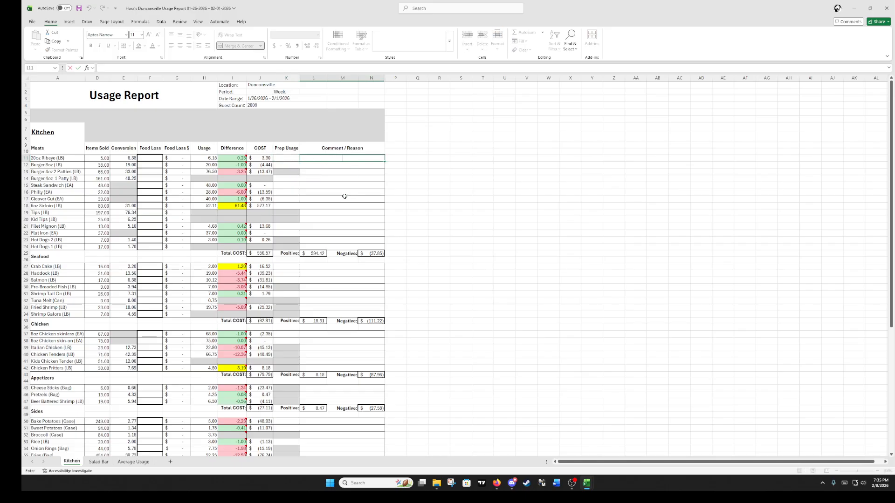
Try to edit the 20oz Ribeye's Items Sold value and return to the Comment / Reason column
{"action": "left_click", "coordinate": [102, 160]}
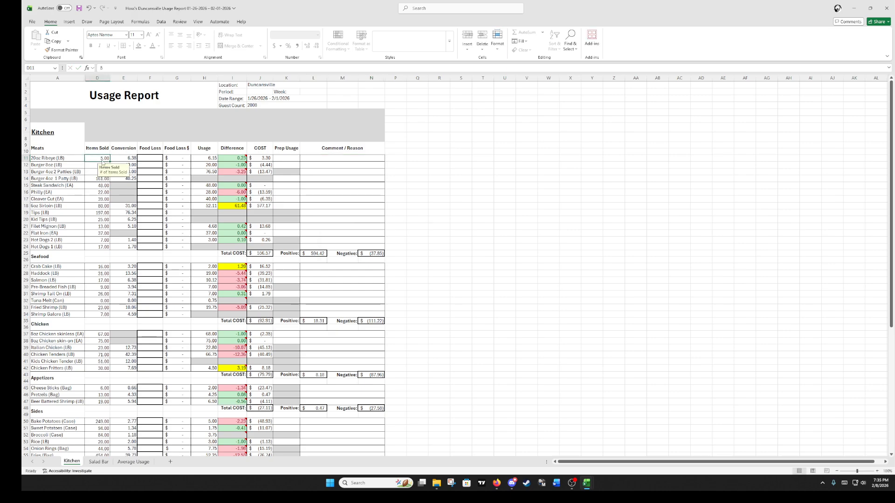
{"action": "double_click", "coordinate": [102, 160]}
{"action": "left_click", "coordinate": [465, 261]}
{"action": "left_click", "coordinate": [336, 171]}
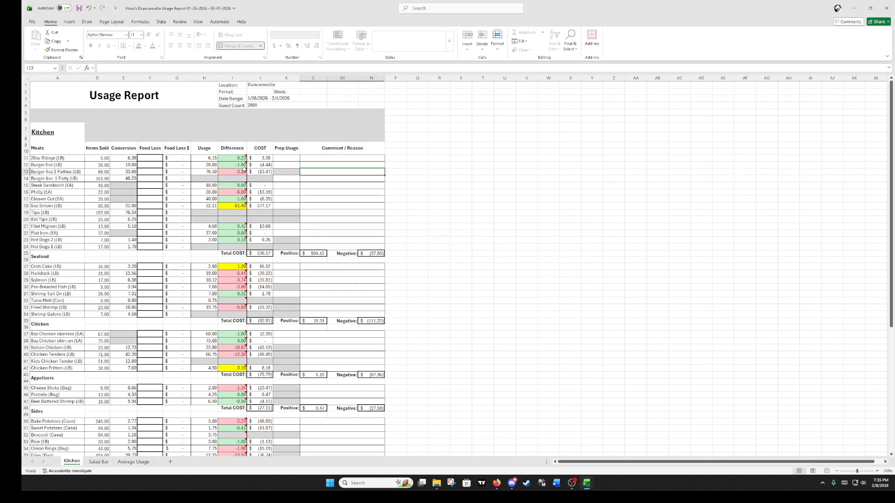
Examine the 20oz Ribeye's Items Sold cell and the formula in its Conversion cell
{"action": "left_click", "coordinate": [102, 160]}
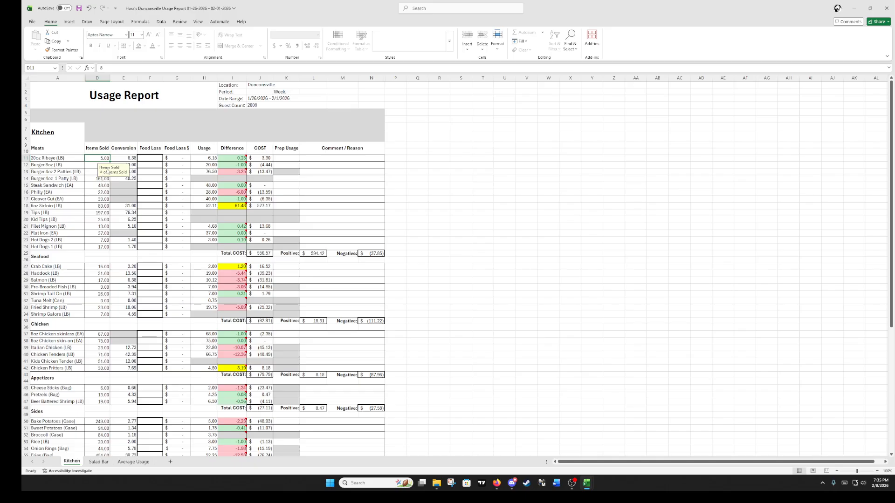
{"action": "left_click", "coordinate": [65, 159]}
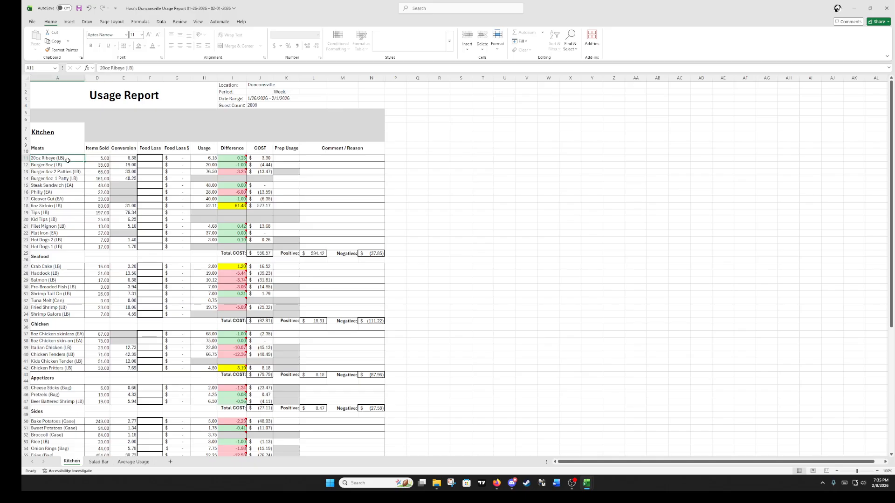
{"action": "left_click", "coordinate": [99, 157]}
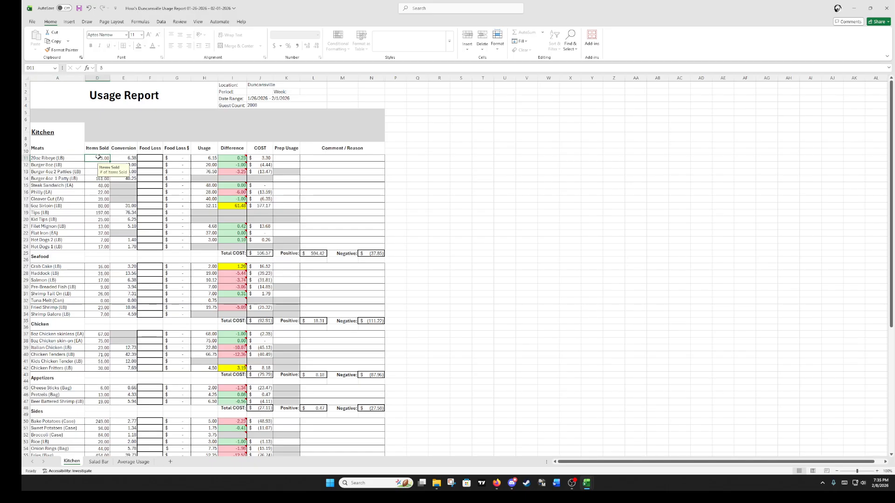
{"action": "left_click", "coordinate": [128, 158]}
{"action": "left_click", "coordinate": [105, 159]}
{"action": "left_click", "coordinate": [120, 158]}
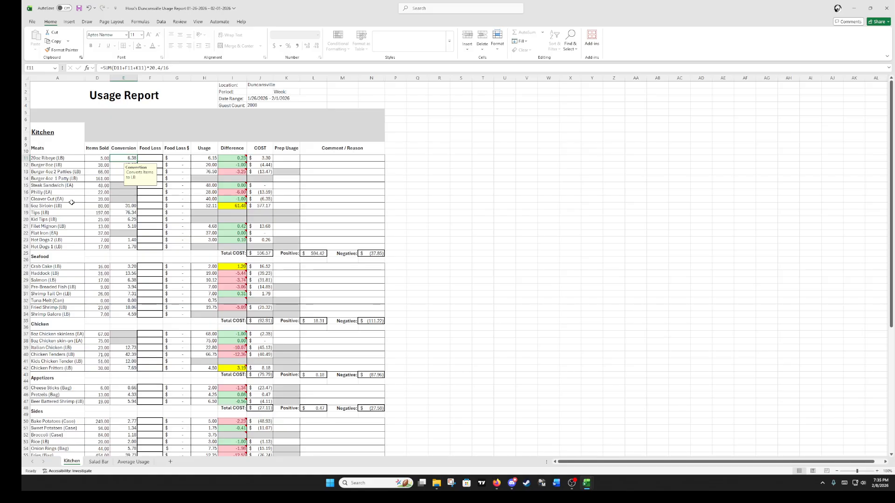
Read the Conversion notes for Cleaver Cut, Cheese Sticks and Sweet Potatoes to compare their counting units
{"action": "left_click", "coordinate": [122, 199]}
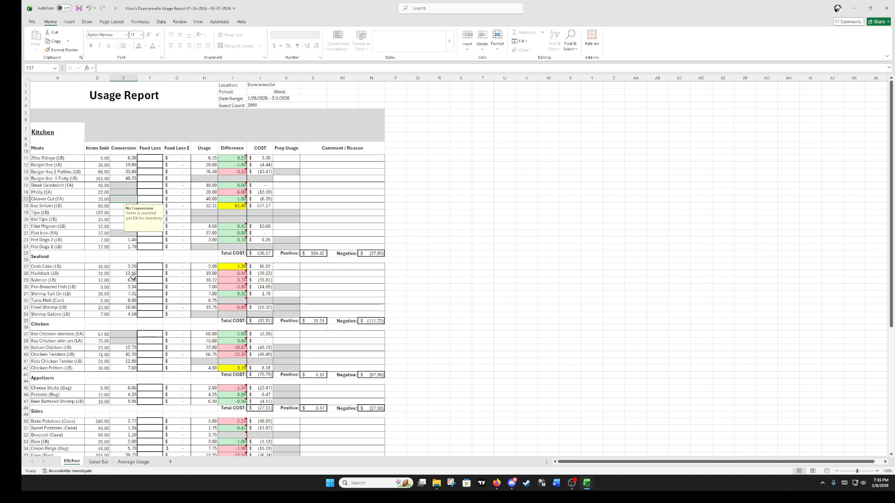
{"action": "left_click", "coordinate": [125, 389]}
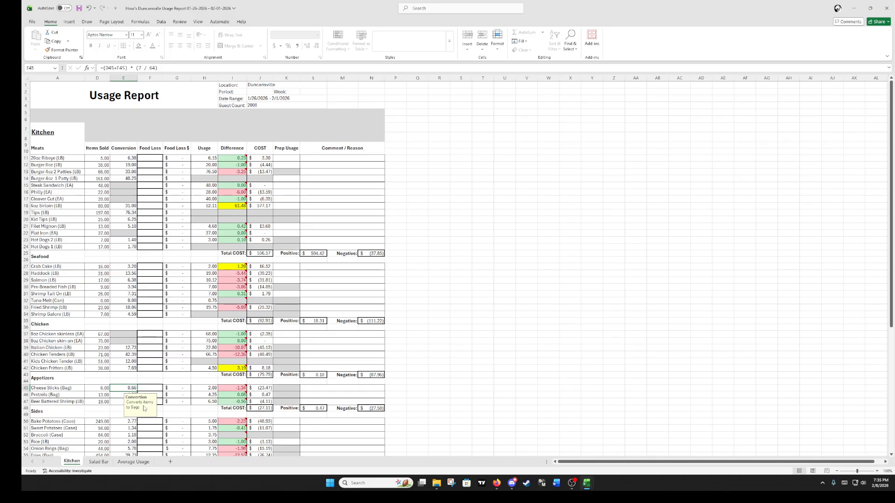
{"action": "left_click", "coordinate": [123, 429]}
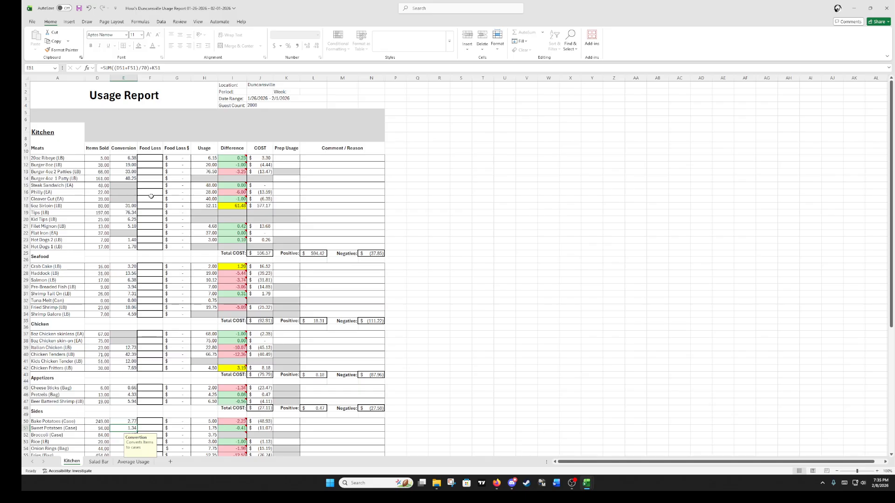
Read the cell notes for the 20oz Ribeye's Food Loss, Food Loss $, Usage, Prep Usage and Difference
{"action": "left_click", "coordinate": [149, 159]}
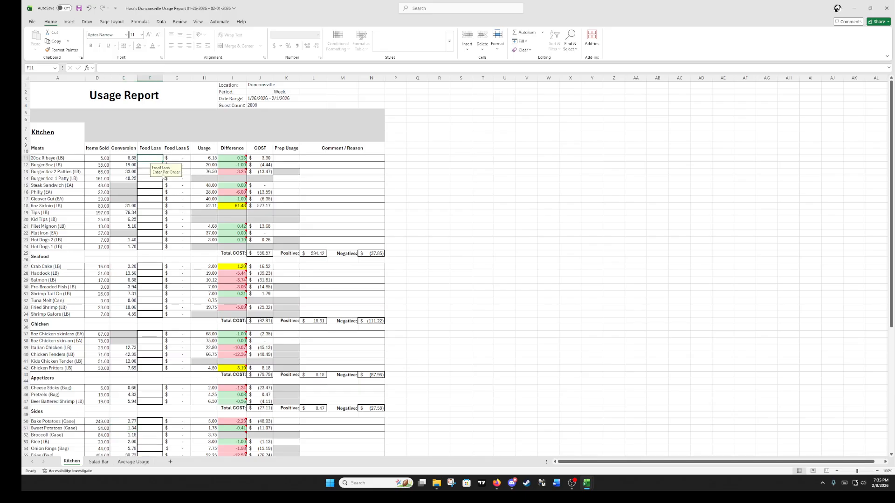
{"action": "left_click", "coordinate": [182, 158]}
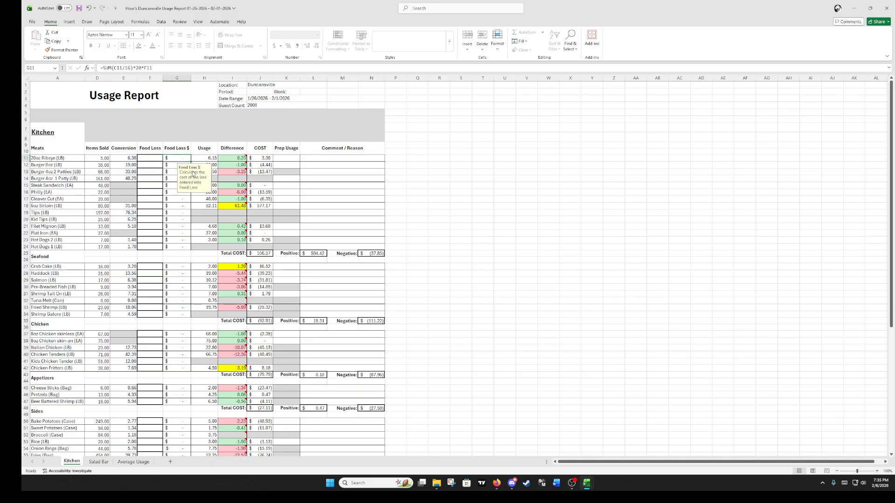
{"action": "left_click", "coordinate": [211, 158]}
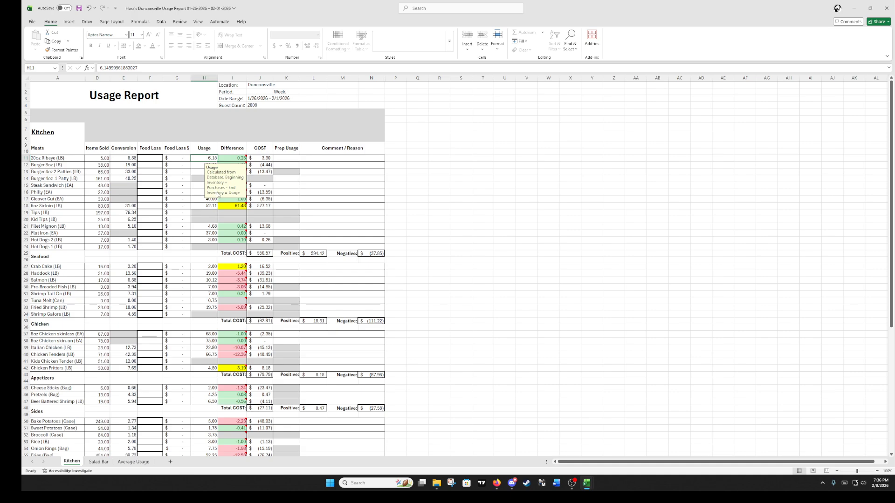
{"action": "left_click", "coordinate": [276, 158]}
{"action": "mouse_move", "coordinate": [236, 160]}
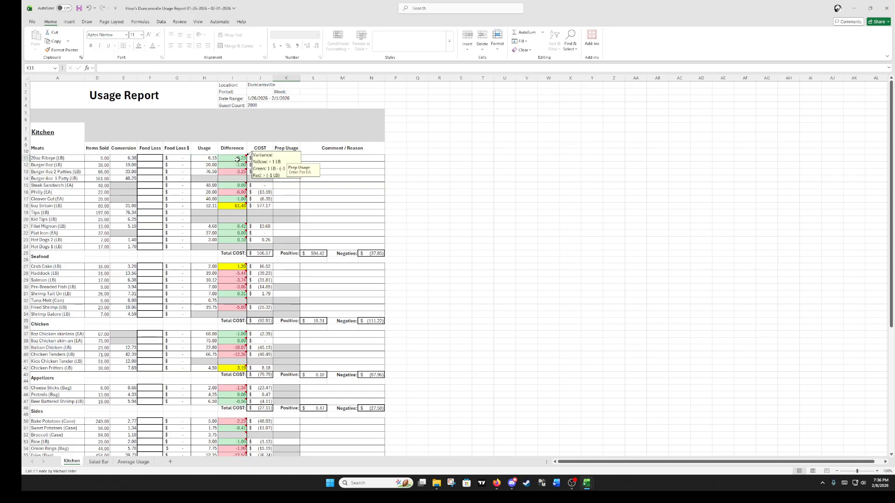
Compare the 20oz Ribeye's Conversion and Usage values and inspect its Difference formula
{"action": "left_click", "coordinate": [124, 160]}
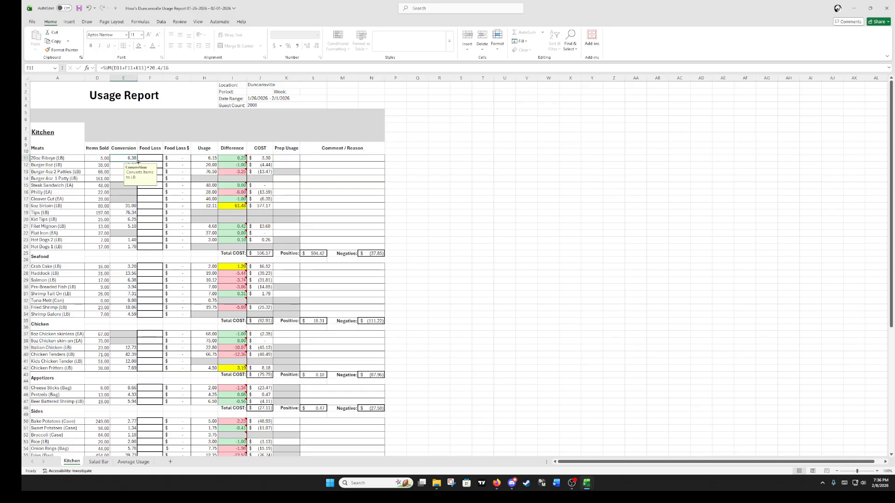
{"action": "left_click", "coordinate": [203, 161]}
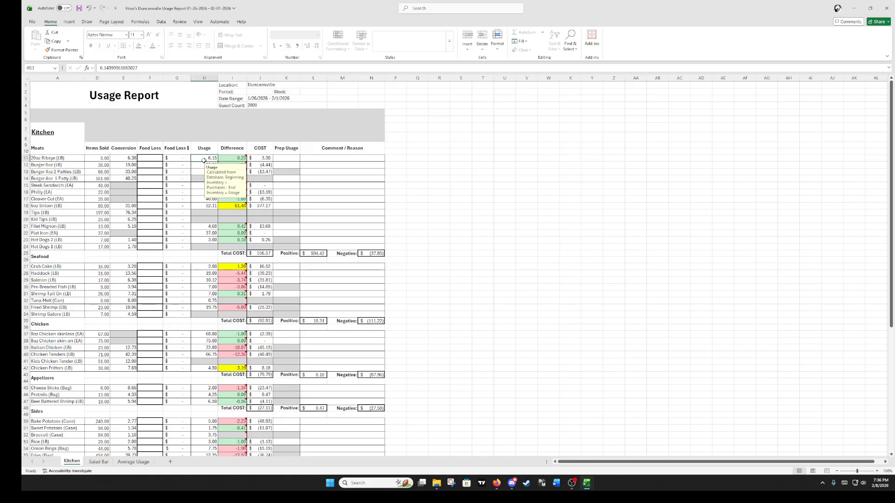
{"action": "left_click", "coordinate": [123, 161]}
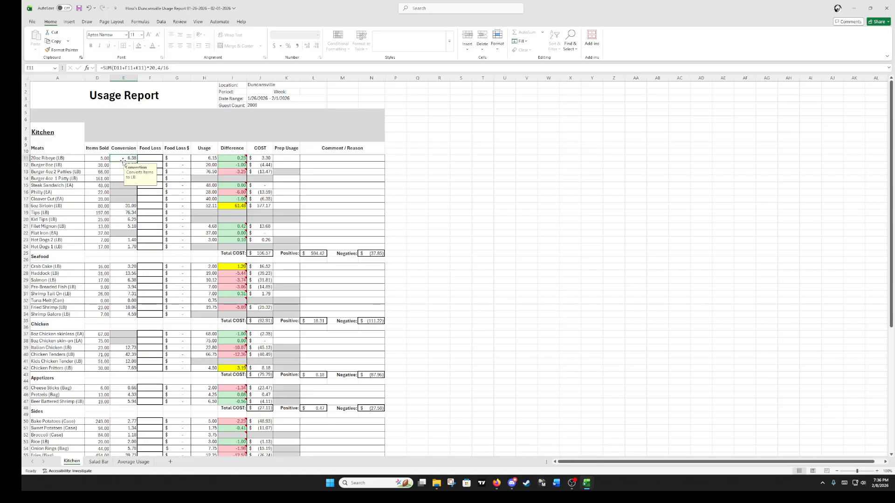
{"action": "left_click", "coordinate": [202, 159]}
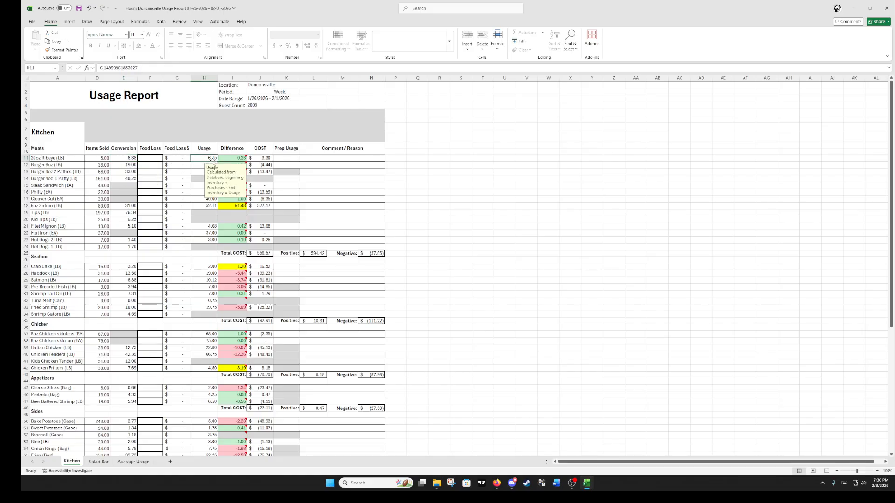
{"action": "left_click", "coordinate": [236, 159]}
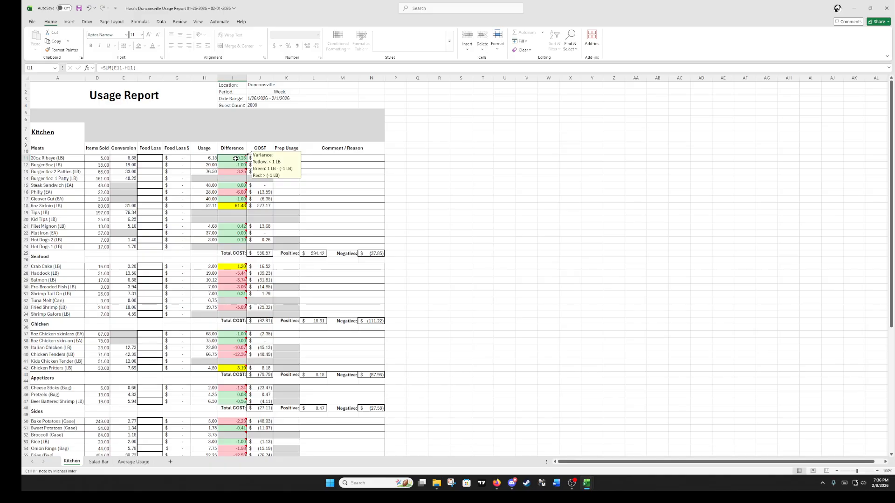
Inspect the Difference cells for Burger 4oz 2 Patties and Philly, comparing Philly's Items Sold with its Usage
{"action": "left_click", "coordinate": [238, 172]}
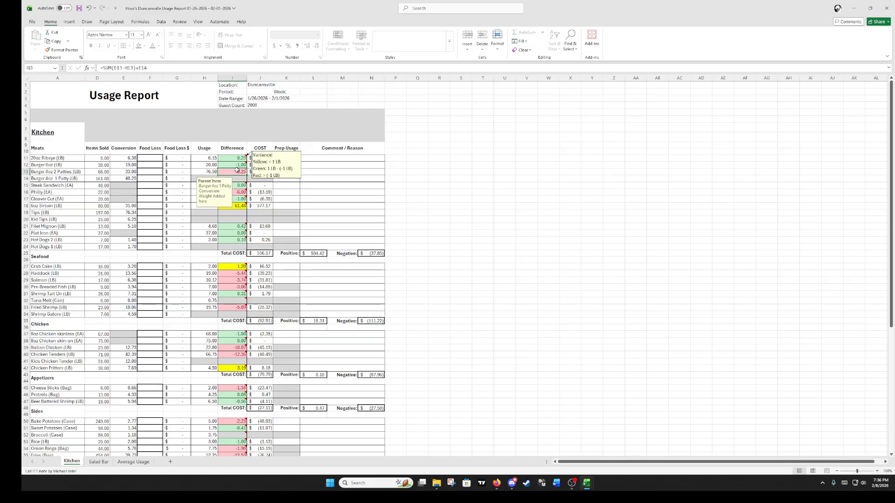
{"action": "left_click", "coordinate": [234, 192]}
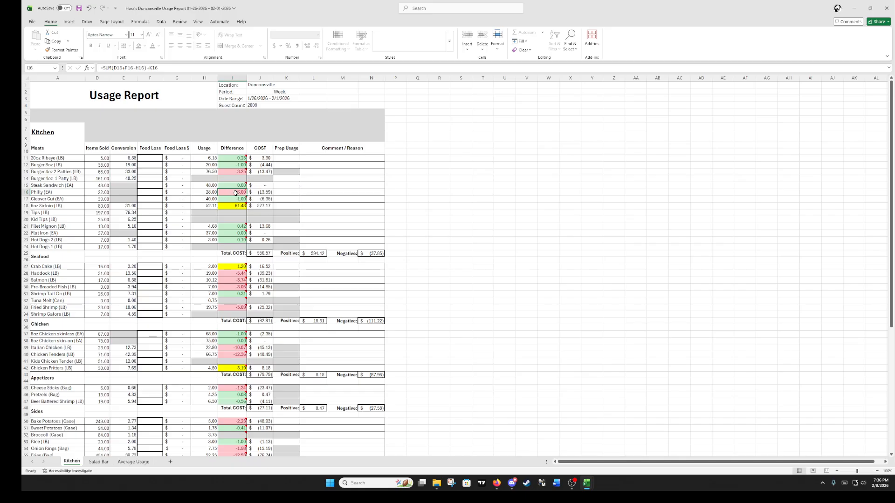
{"action": "left_click", "coordinate": [98, 193]}
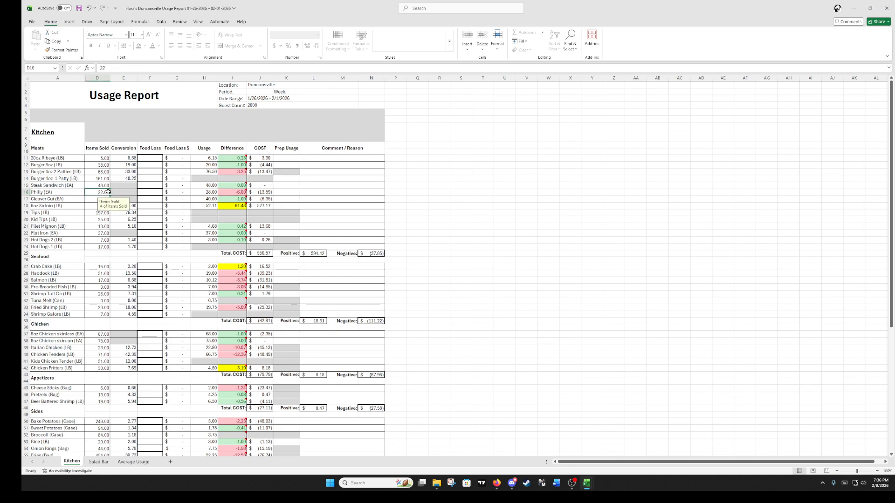
{"action": "left_click", "coordinate": [203, 192]}
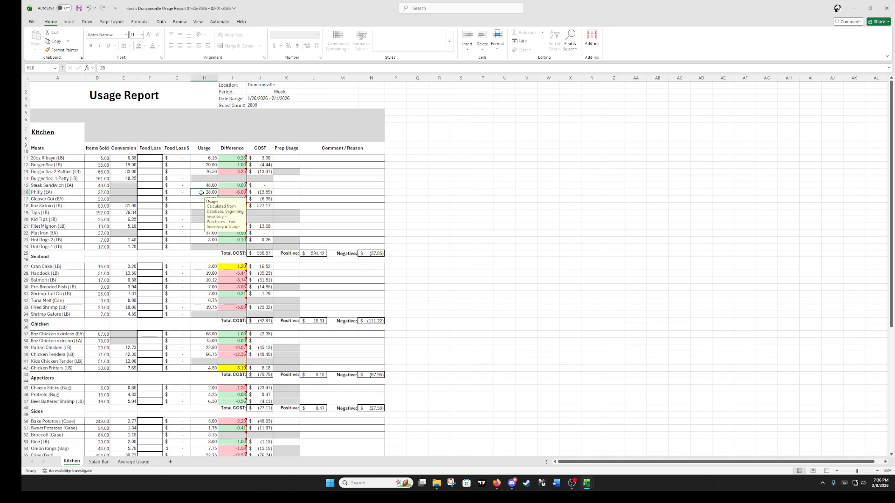
{"action": "left_click", "coordinate": [229, 192]}
{"action": "mouse_move", "coordinate": [229, 193]}
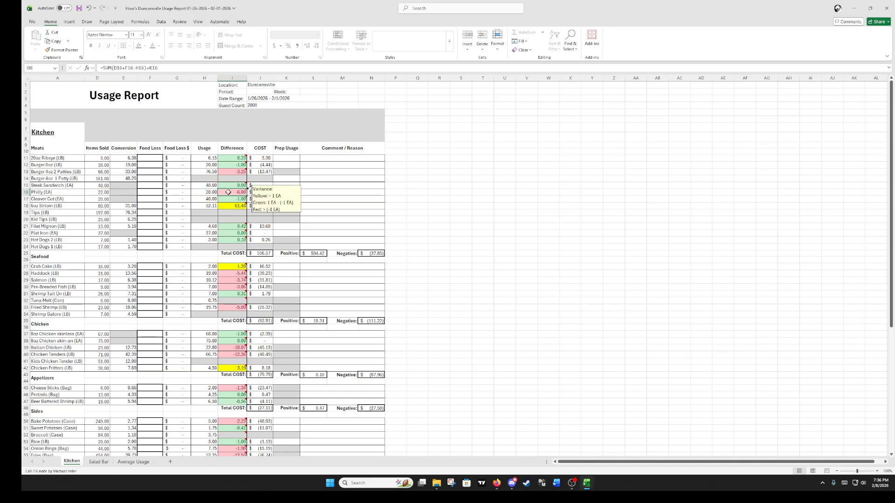
Read the variance notes on the Difference cells for Burger 8oz and 6oz Sirloin, including the sirloin's parent-item note
{"action": "left_click", "coordinate": [229, 165]}
{"action": "mouse_move", "coordinate": [229, 165]}
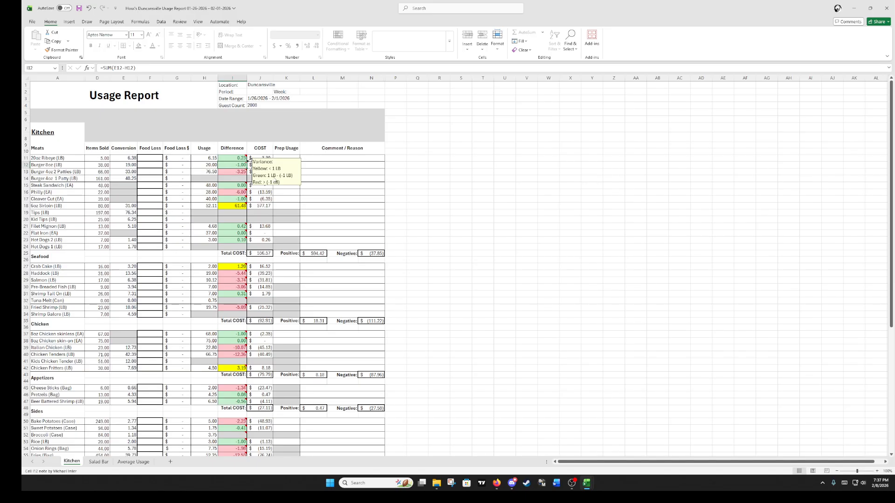
{"action": "left_click", "coordinate": [233, 205]}
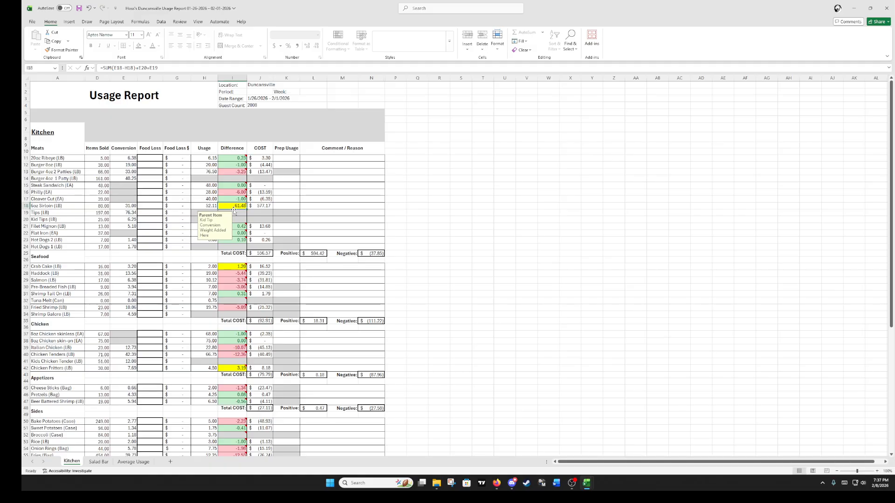
{"action": "mouse_move", "coordinate": [233, 207]}
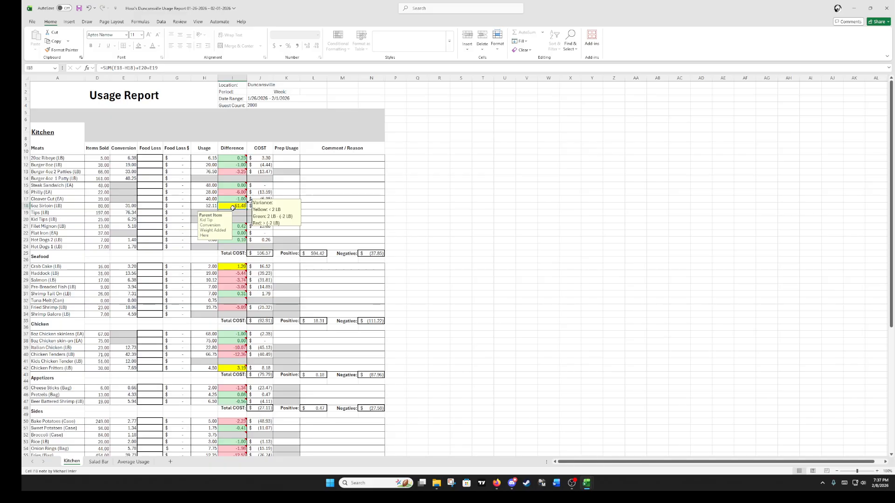
{"action": "left_click", "coordinate": [302, 199]}
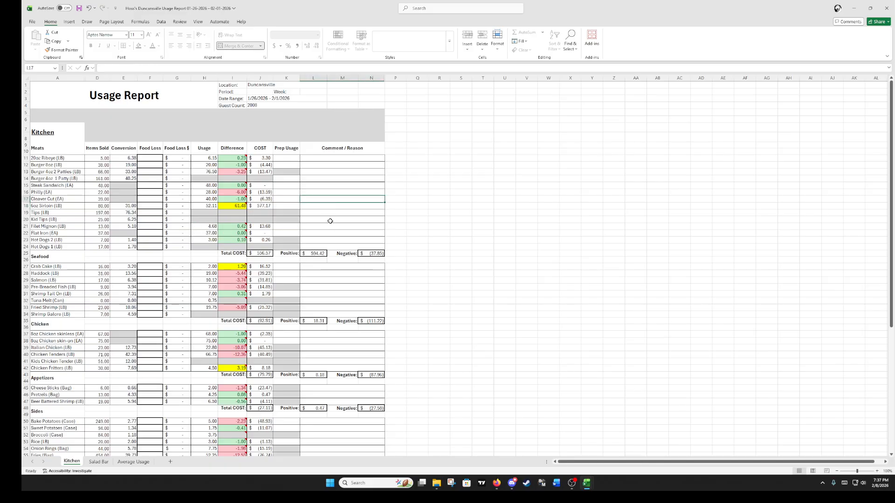
Inspect the 6oz Sirloin's COST formula and look over the item names in the Meats section
{"action": "left_click", "coordinate": [265, 206]}
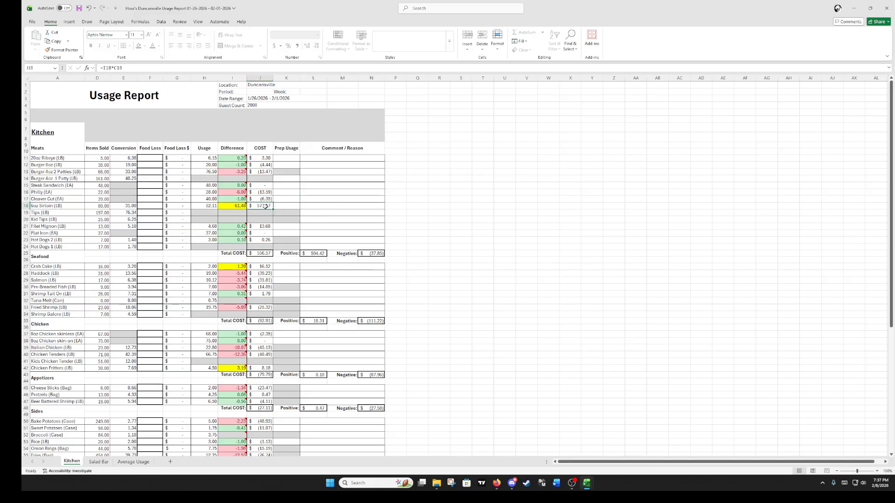
{"action": "left_click_drag", "start_coordinate": [69, 161], "coordinate": [64, 243]}
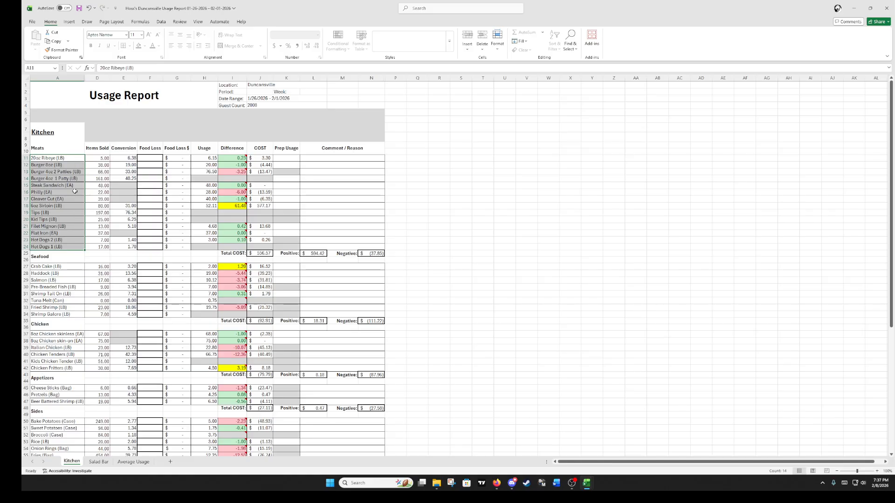
{"action": "left_click", "coordinate": [69, 159]}
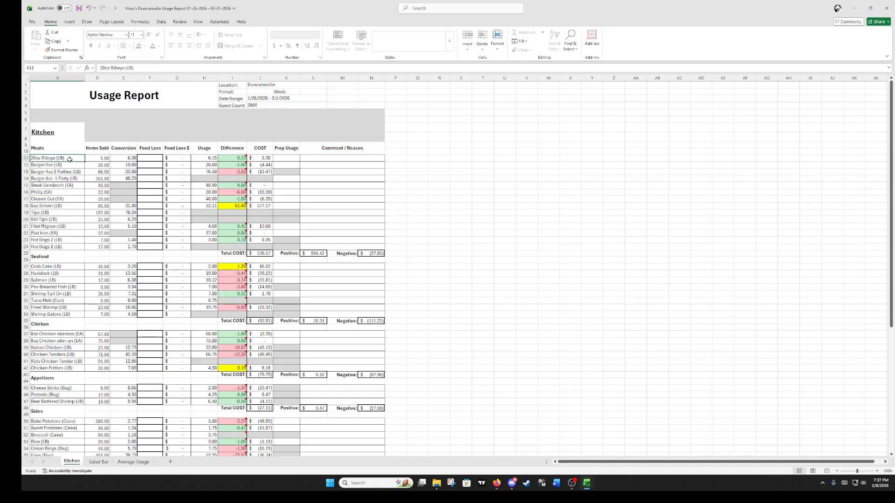
{"action": "left_click", "coordinate": [66, 206]}
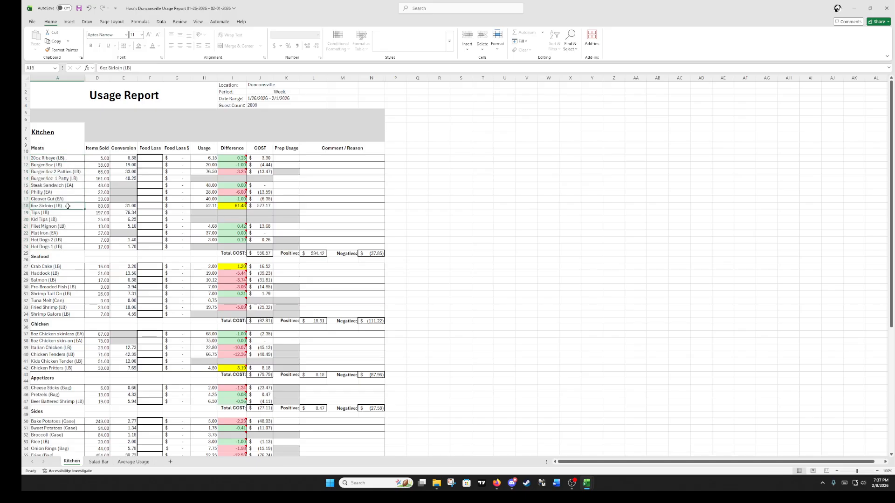
Enter a Prep Usage of 1 for the 20oz Ribeye and inspect its Conversion formula
{"action": "left_click", "coordinate": [295, 159]}
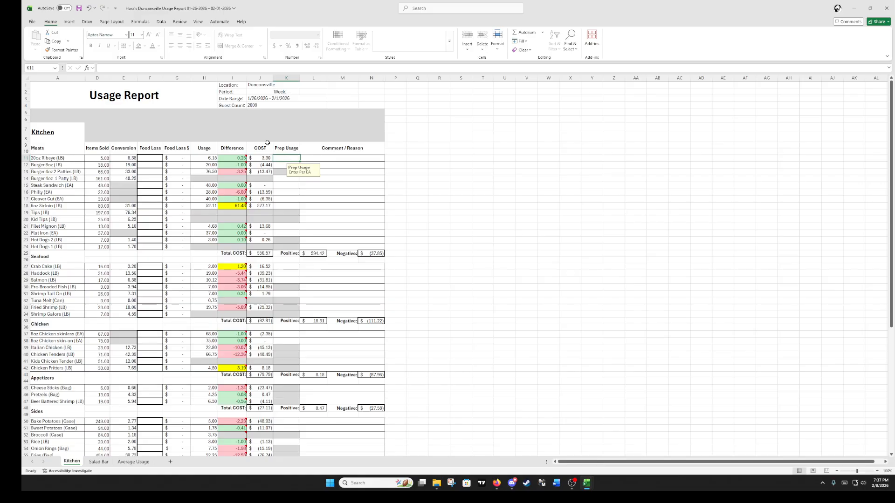
{"action": "type", "text": "1"}
{"action": "left_click", "coordinate": [524, 164]}
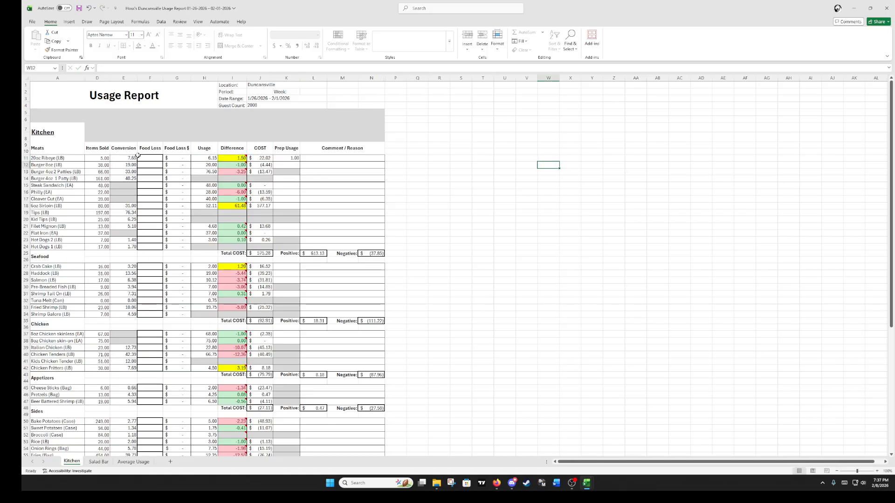
{"action": "left_click", "coordinate": [118, 159]}
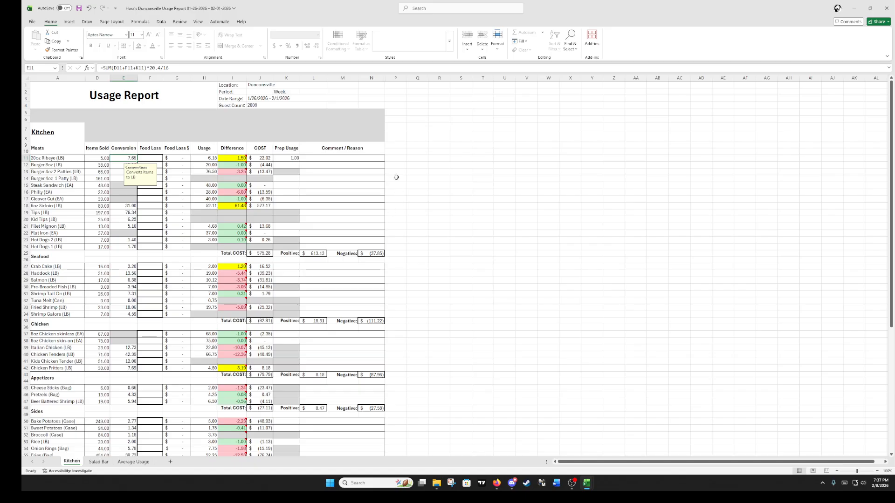
Clear the 20oz Ribeye's Prep Usage entry
{"action": "left_click", "coordinate": [285, 157]}
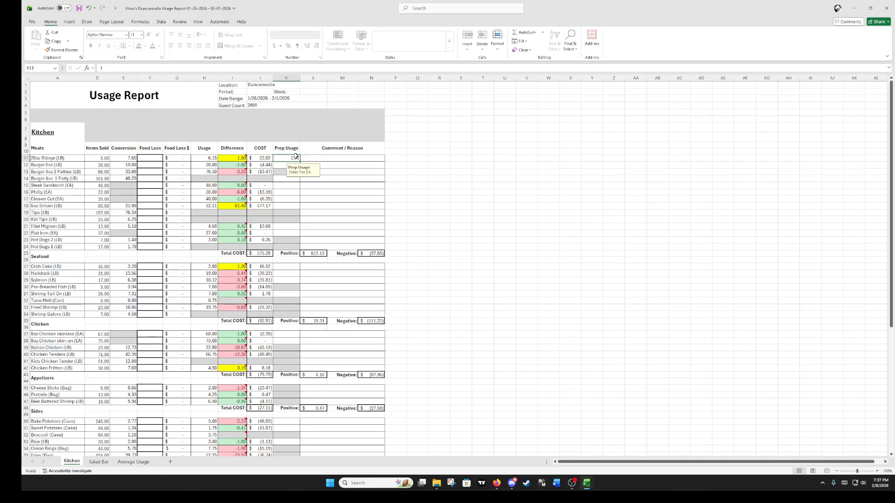
{"action": "key", "text": "Delete"}
{"action": "left_click", "coordinate": [417, 216]}
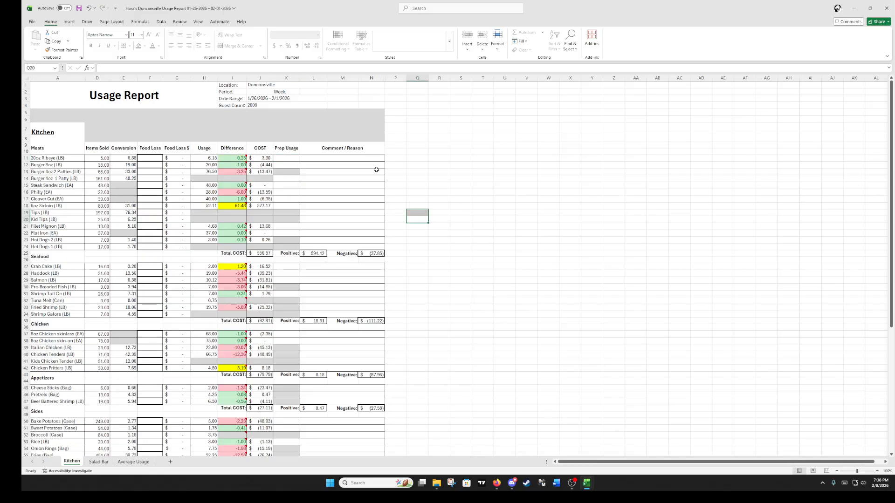
Inspect the formulas behind the Meats section's Total COST, Positive and Negative amounts
{"action": "left_click", "coordinate": [262, 254]}
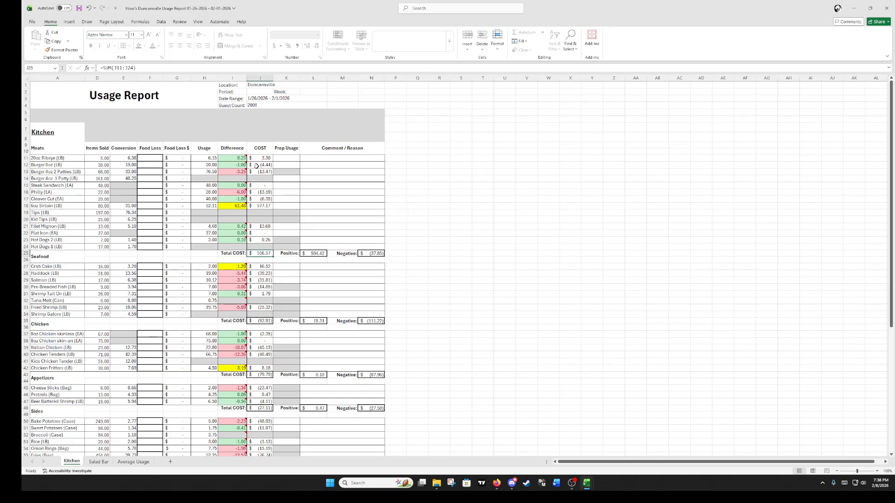
{"action": "left_click", "coordinate": [311, 254]}
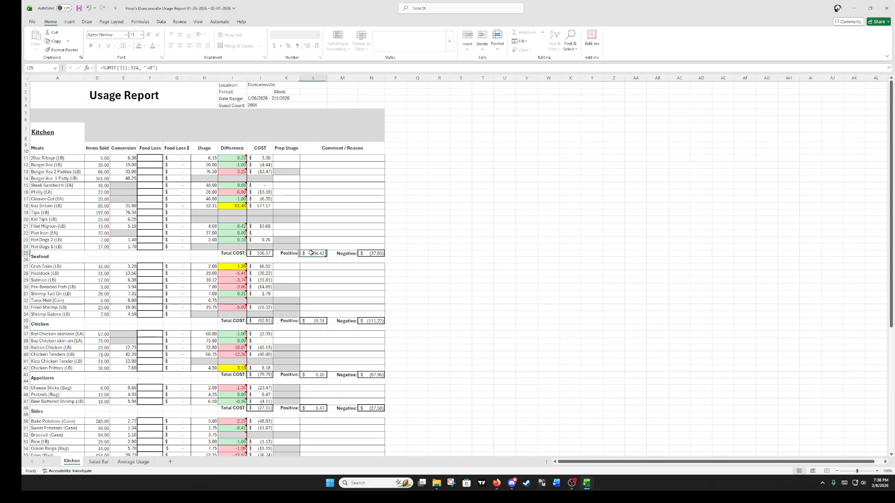
{"action": "left_click", "coordinate": [370, 254]}
{"action": "left_click", "coordinate": [408, 256]}
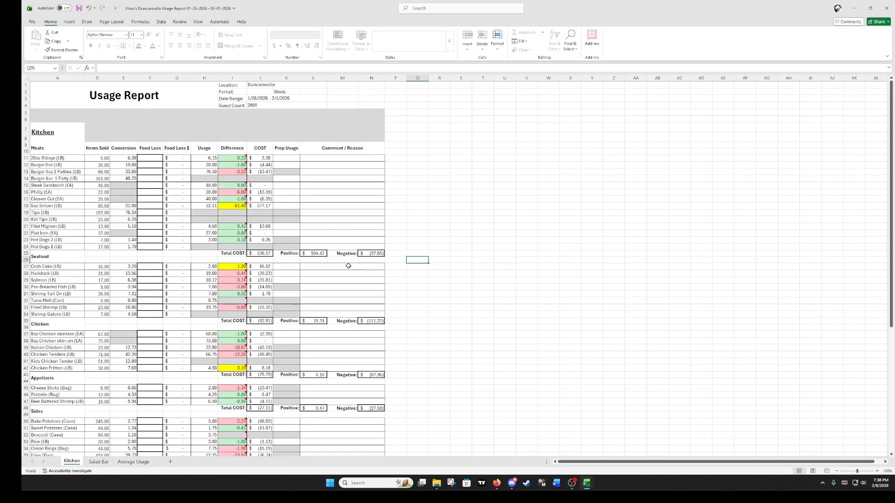
{"action": "key", "text": "Left"}
Compare the Meats section's Total COST with its separate Positive and Negative amounts
{"action": "left_click", "coordinate": [323, 254]}
{"action": "left_click", "coordinate": [259, 254]}
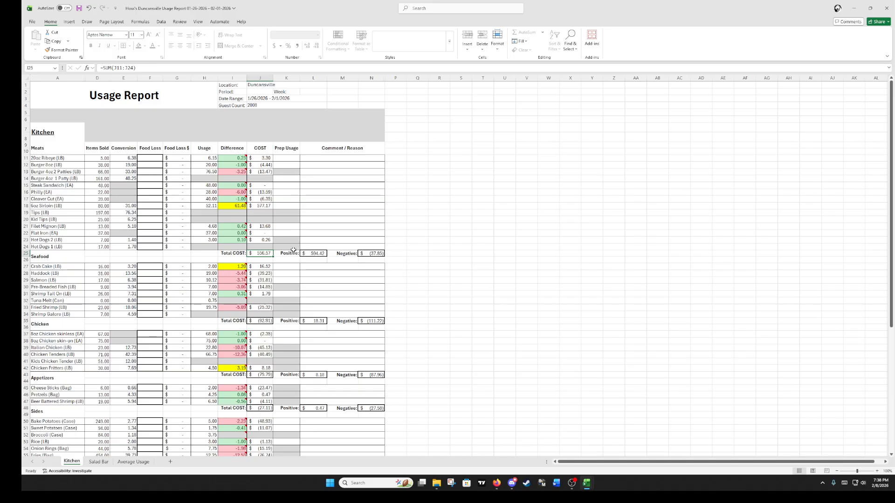
{"action": "left_click_drag", "start_coordinate": [290, 256], "coordinate": [370, 258]}
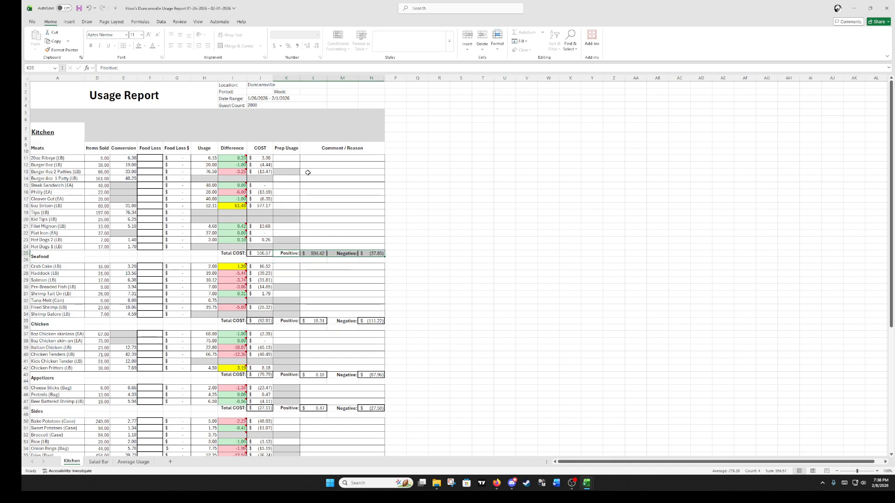
{"action": "left_click", "coordinate": [320, 254]}
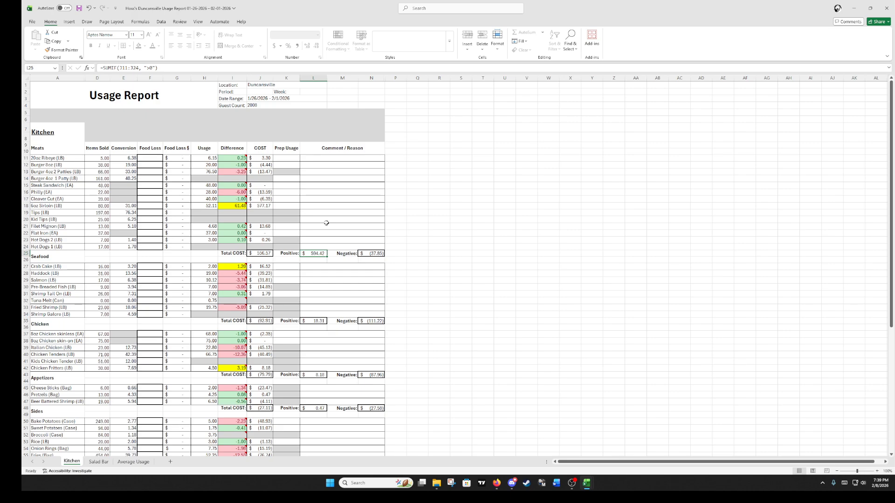
{"action": "left_click_drag", "start_coordinate": [290, 253], "coordinate": [309, 254]}
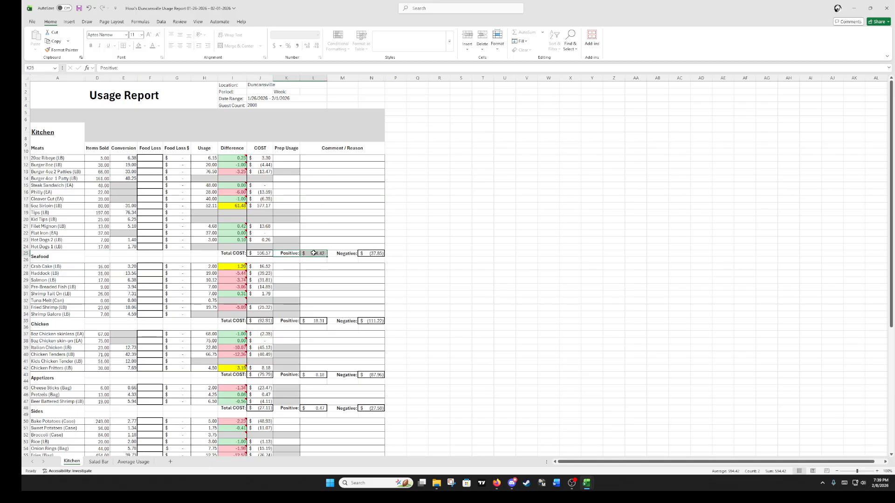
{"action": "left_click", "coordinate": [370, 253]}
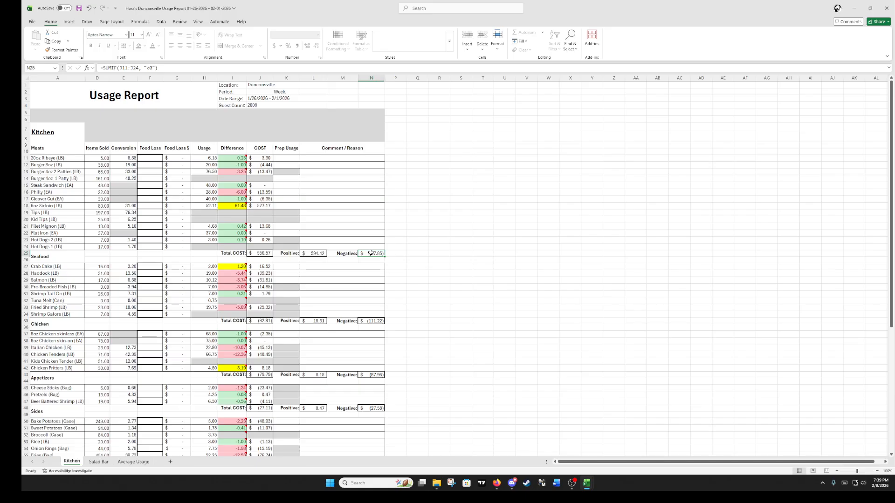
Read the variance note on Philly's Difference cell and relate it to the Meats Negative and Positive amounts
{"action": "left_click", "coordinate": [229, 191]}
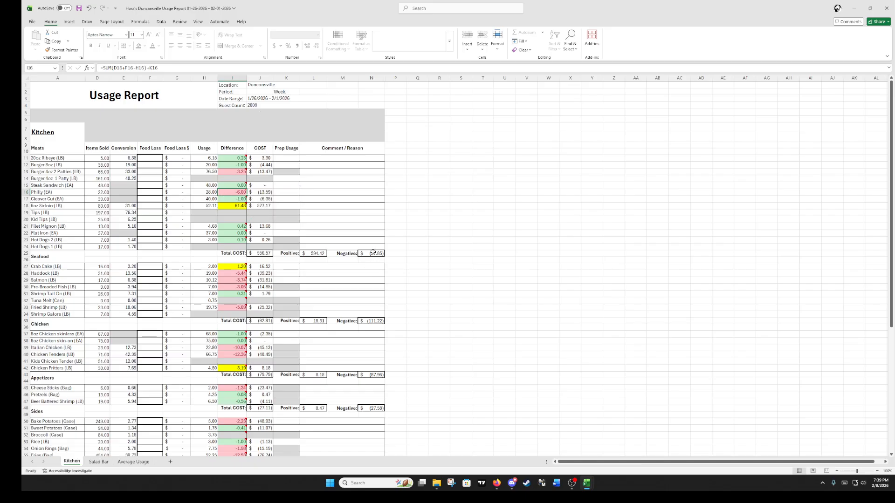
{"action": "mouse_move", "coordinate": [230, 191]}
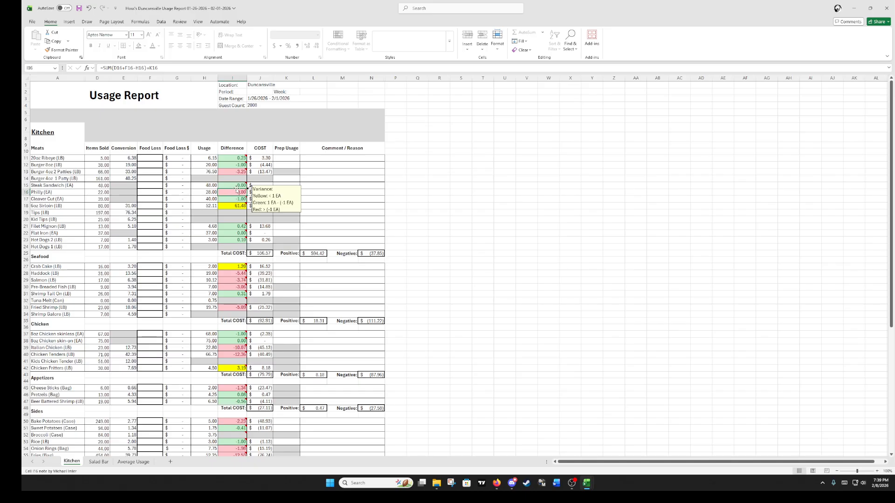
{"action": "left_click", "coordinate": [365, 255]}
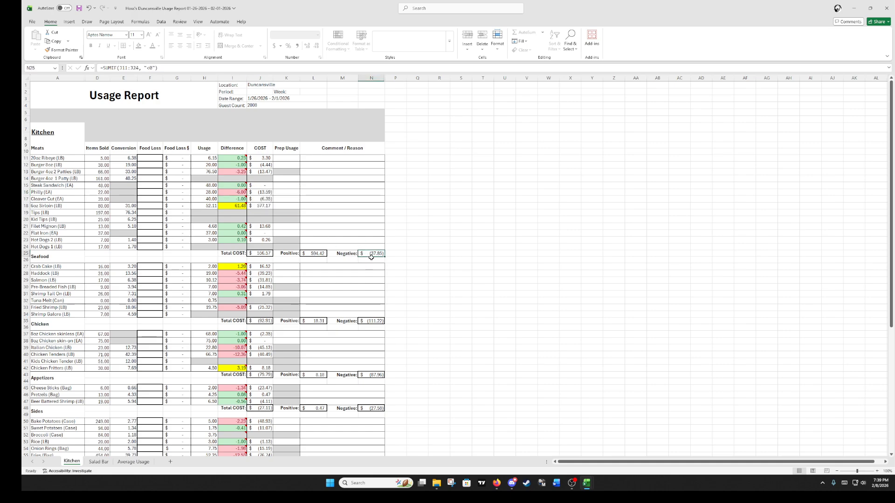
{"action": "left_click", "coordinate": [317, 256]}
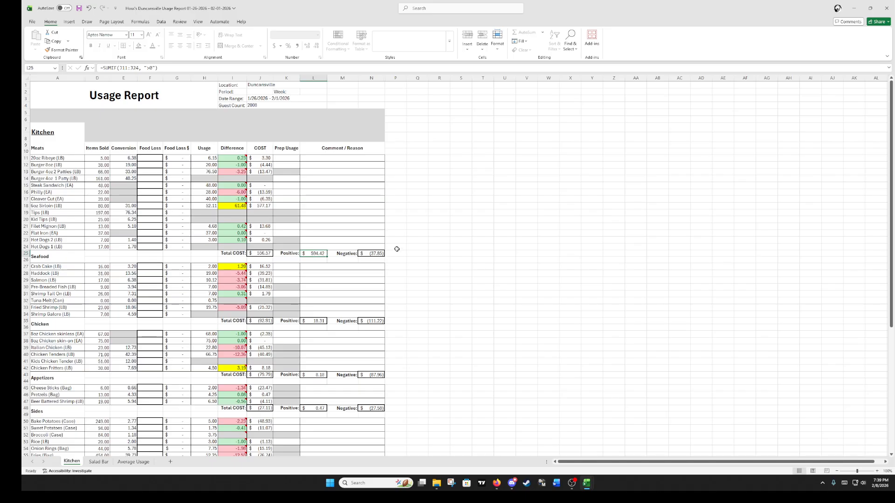
{"action": "left_click", "coordinate": [395, 247]}
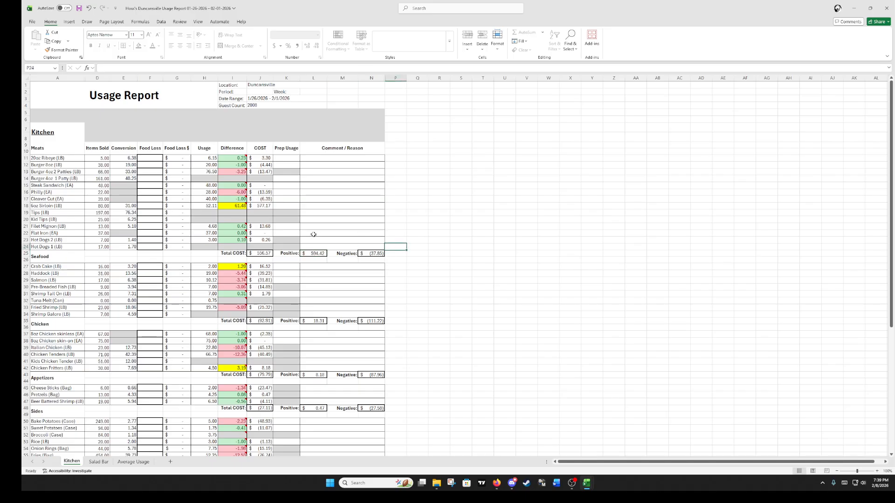
Inspect the Kitchen sheet's overall totals for food loss, positive cost, negative cost and cost loss
{"action": "scroll", "coordinate": [228, 275], "scroll_direction": "down", "scroll_amount": 13}
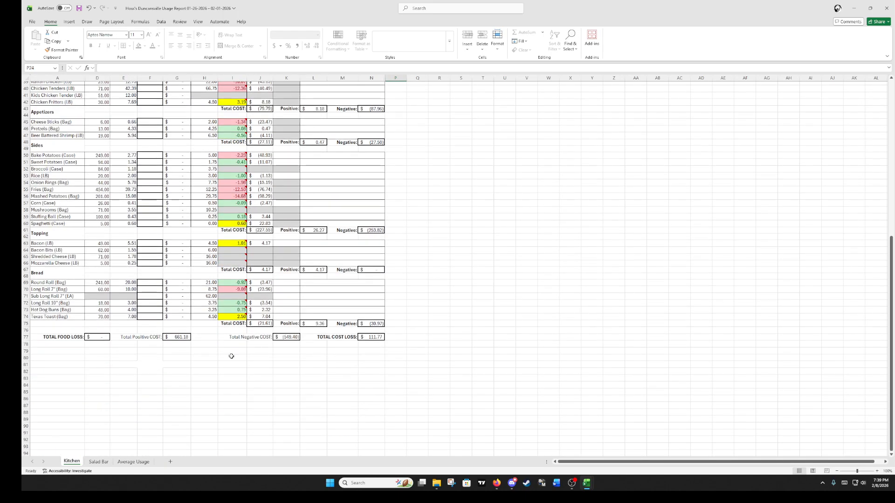
{"action": "left_click", "coordinate": [106, 338]}
{"action": "left_click", "coordinate": [181, 337]}
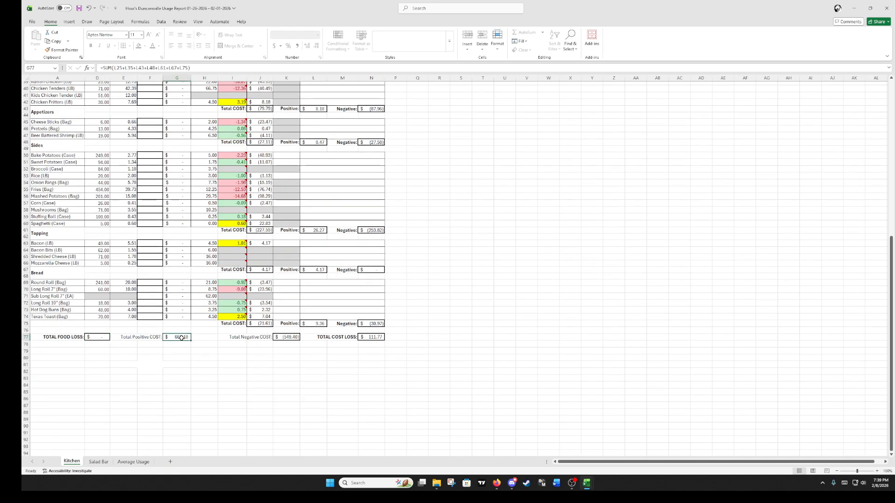
{"action": "left_click", "coordinate": [294, 339]}
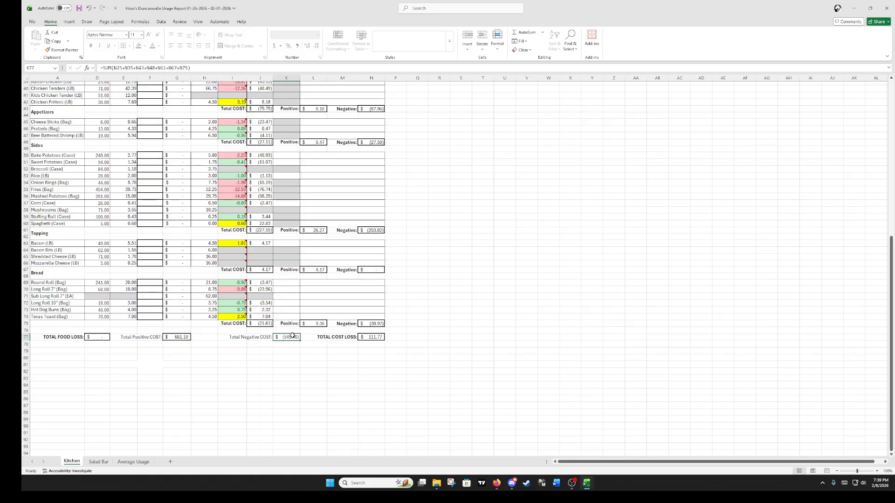
{"action": "left_click", "coordinate": [375, 337]}
{"action": "left_click", "coordinate": [313, 372]}
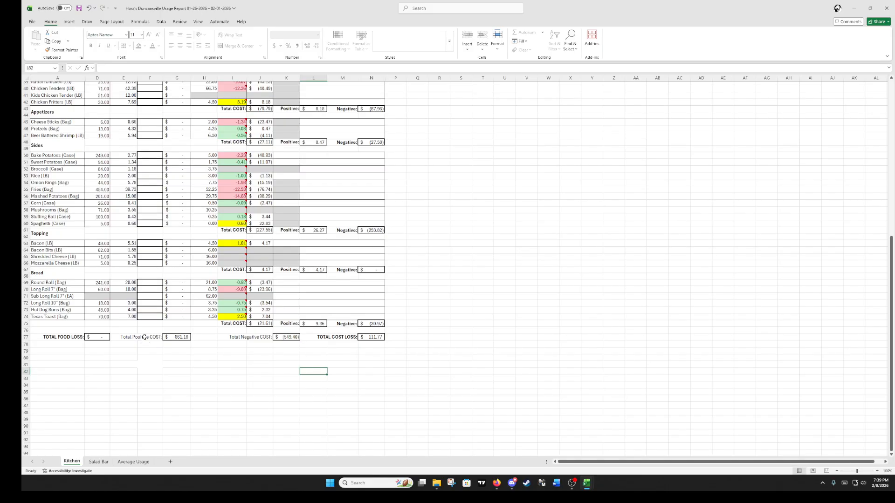
Compare the Kitchen sheet's Total Positive COST and Total Negative COST with the TOTAL COST LOSS formula
{"action": "left_click_drag", "start_coordinate": [145, 337], "coordinate": [291, 338]}
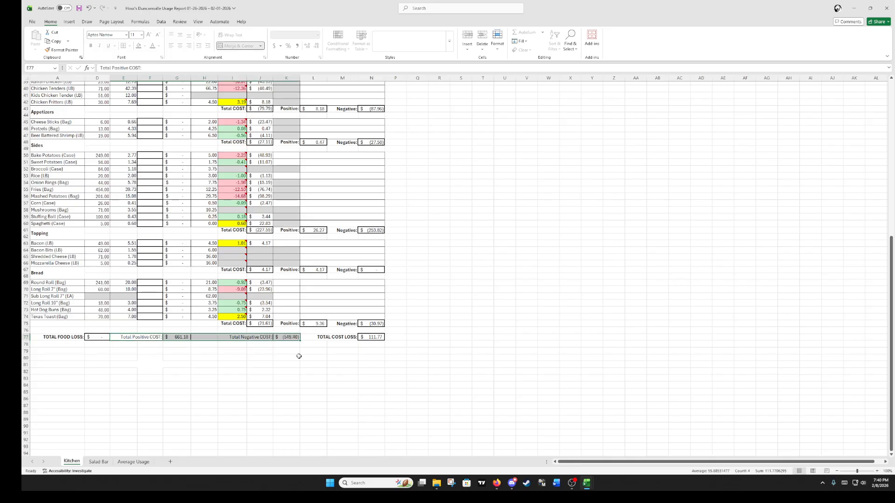
{"action": "left_click", "coordinate": [299, 356]}
{"action": "left_click", "coordinate": [188, 339]}
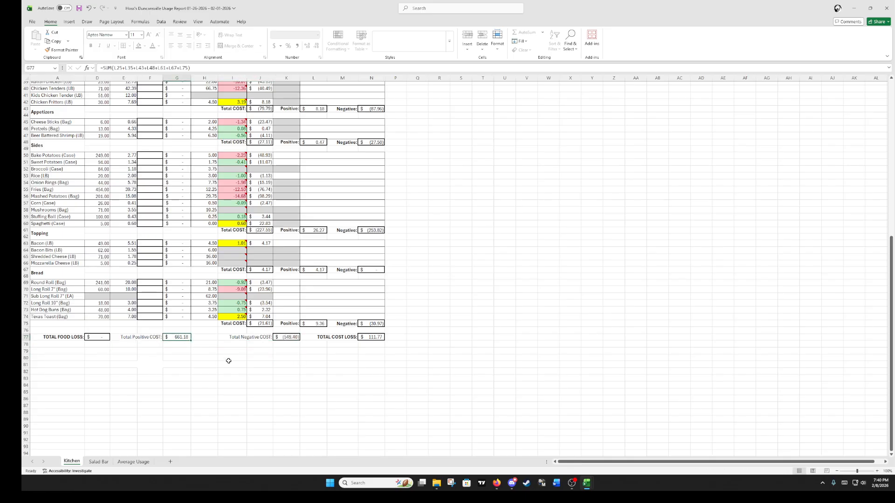
{"action": "left_click", "coordinate": [285, 338]}
{"action": "left_click", "coordinate": [378, 339]}
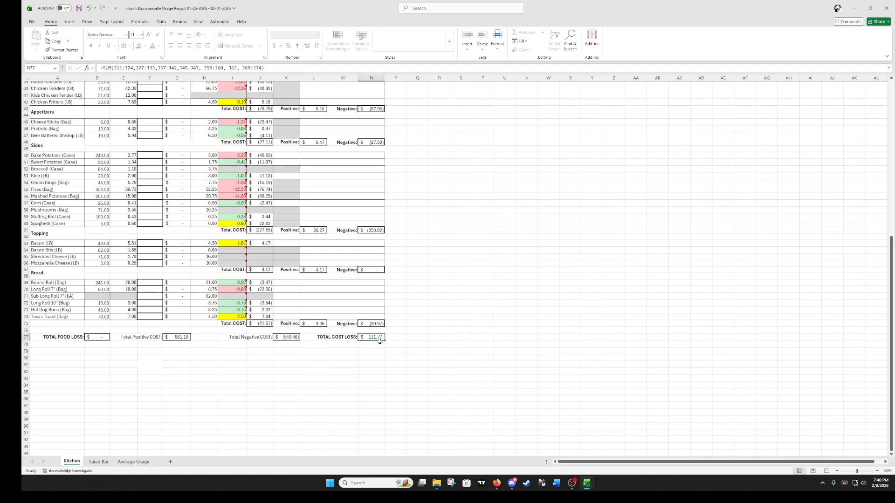
{"action": "left_click", "coordinate": [372, 365]}
{"action": "left_click", "coordinate": [378, 338]}
{"action": "left_click_drag", "start_coordinate": [296, 336], "coordinate": [159, 338]}
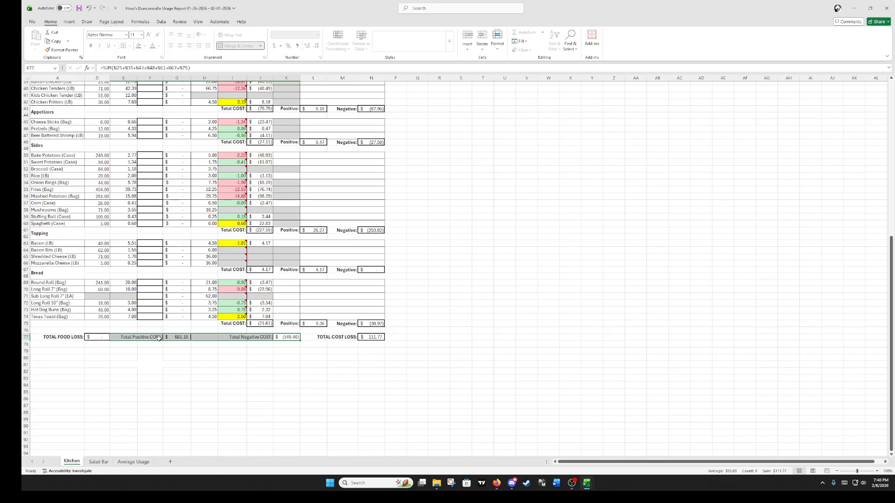
{"action": "left_click", "coordinate": [375, 337]}
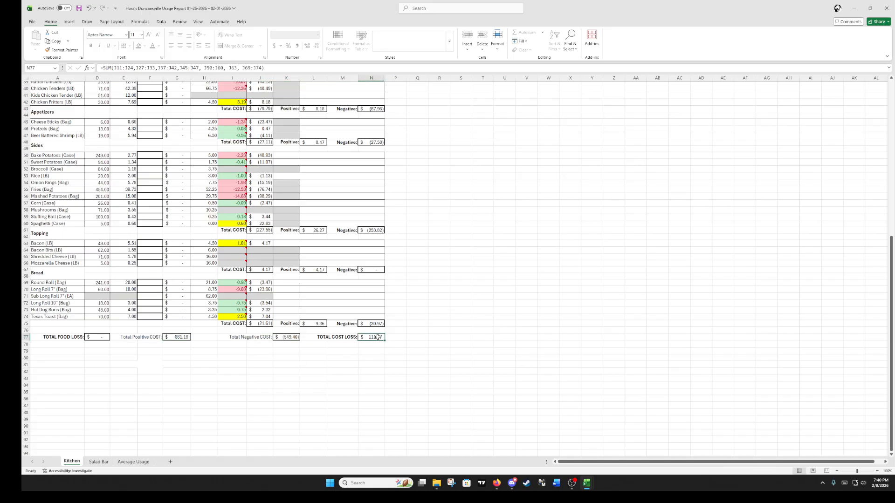
Read the child-item note on Burger 4oz 1 Patty's Usage cell and check its Items Sold and Conversion against the parent burger's Usage
{"action": "scroll", "coordinate": [441, 357], "scroll_direction": "up", "scroll_amount": 13}
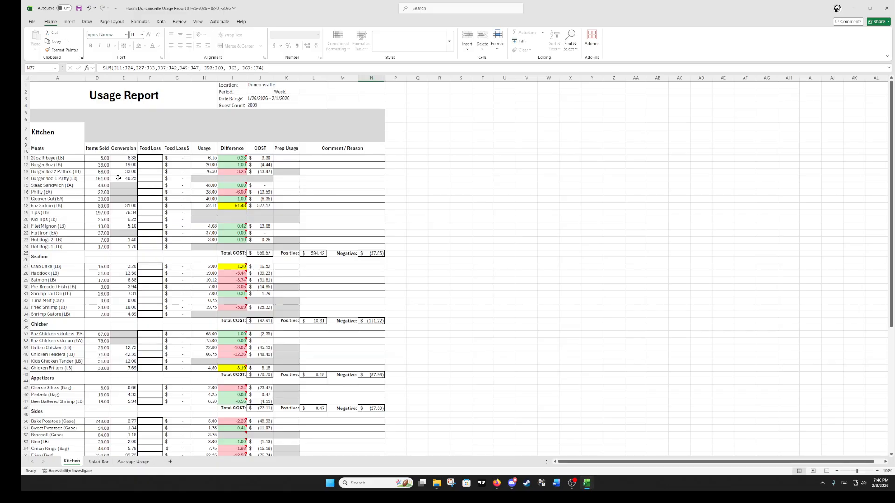
{"action": "left_click", "coordinate": [71, 179]}
{"action": "left_click", "coordinate": [203, 180]}
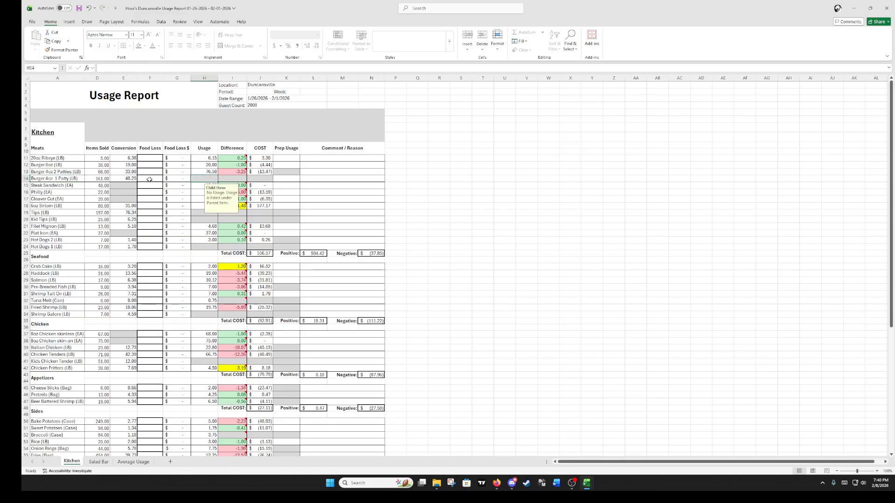
{"action": "left_click", "coordinate": [100, 178]}
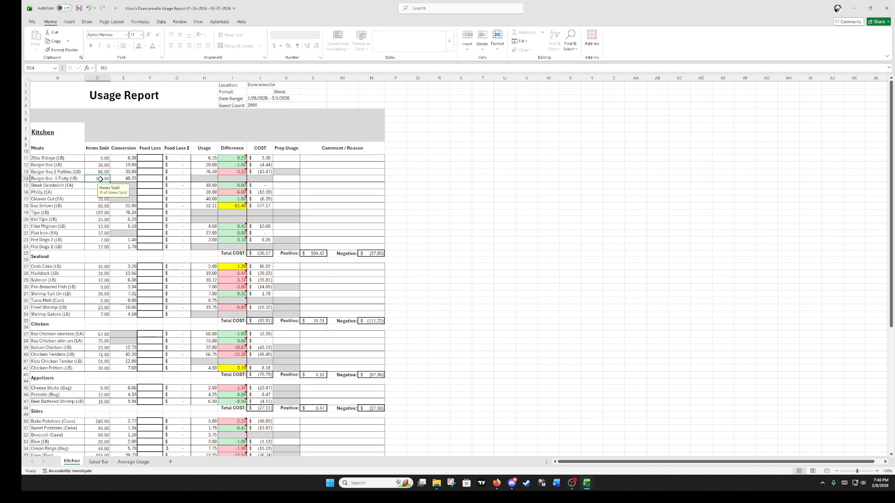
{"action": "left_click", "coordinate": [126, 178]}
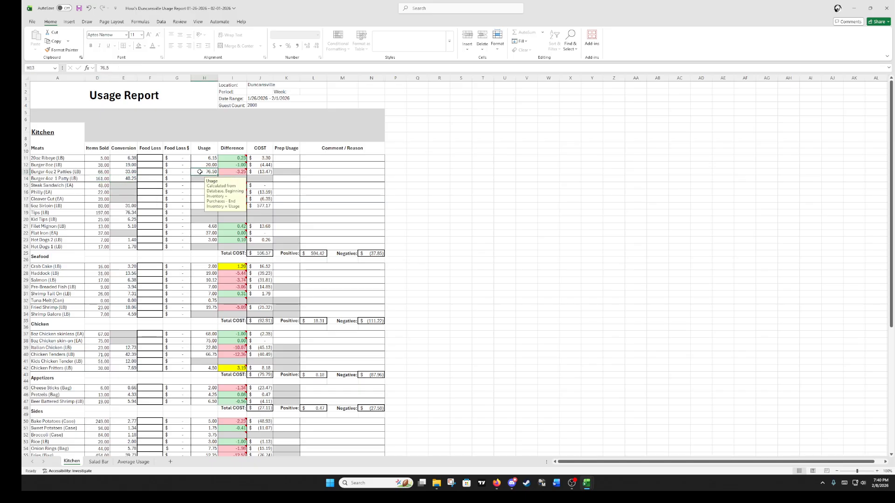
Trace how Burger 4oz 1 Patty's Conversion feeds the Burger 4oz 2 Patties row's Difference and COST, reading the parent and child notes
{"action": "left_click", "coordinate": [228, 172]}
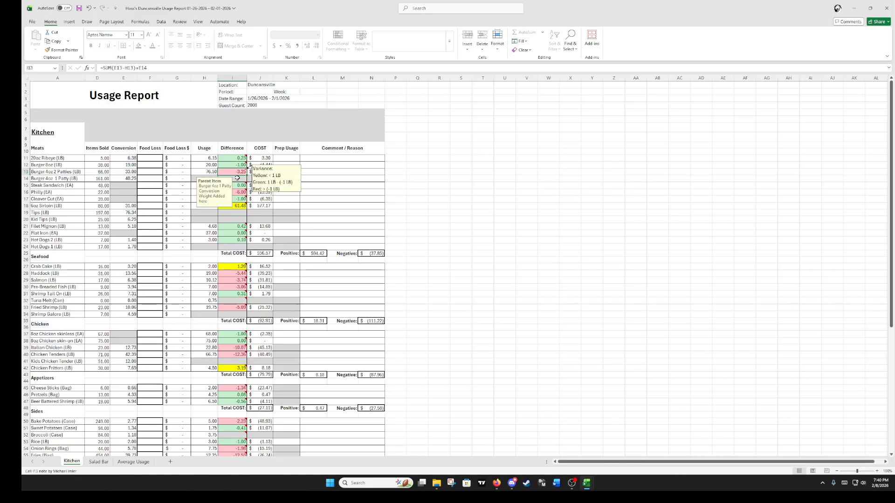
{"action": "left_click", "coordinate": [232, 178]}
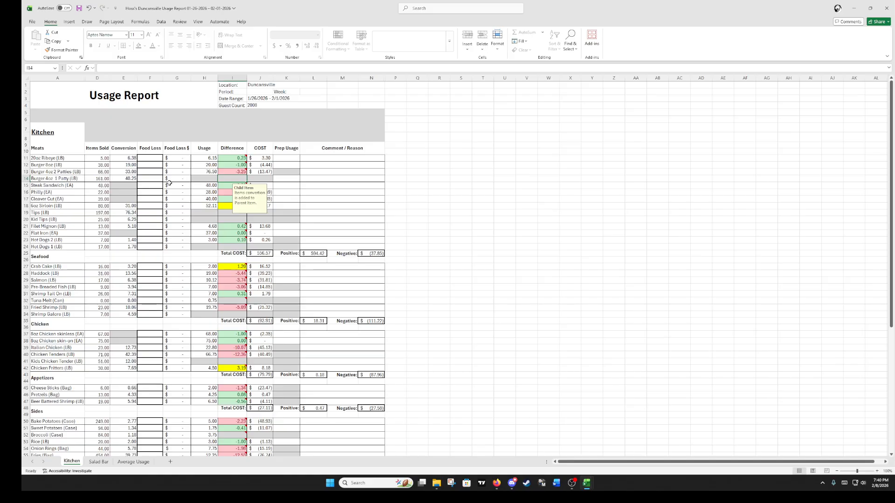
{"action": "left_click", "coordinate": [99, 179]}
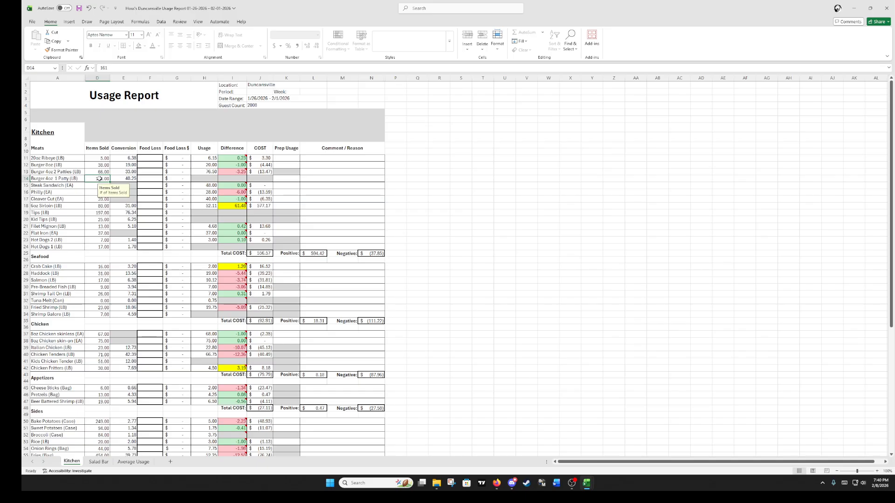
{"action": "left_click", "coordinate": [122, 178]}
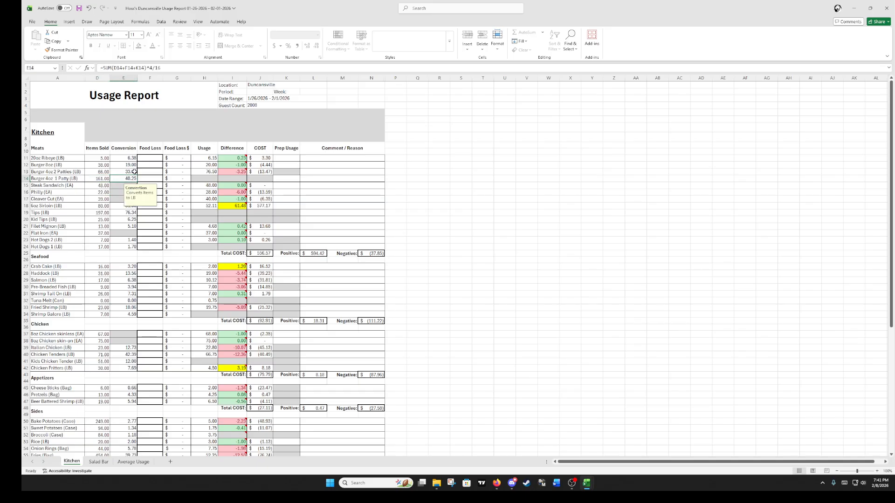
{"action": "left_click", "coordinate": [131, 172]}
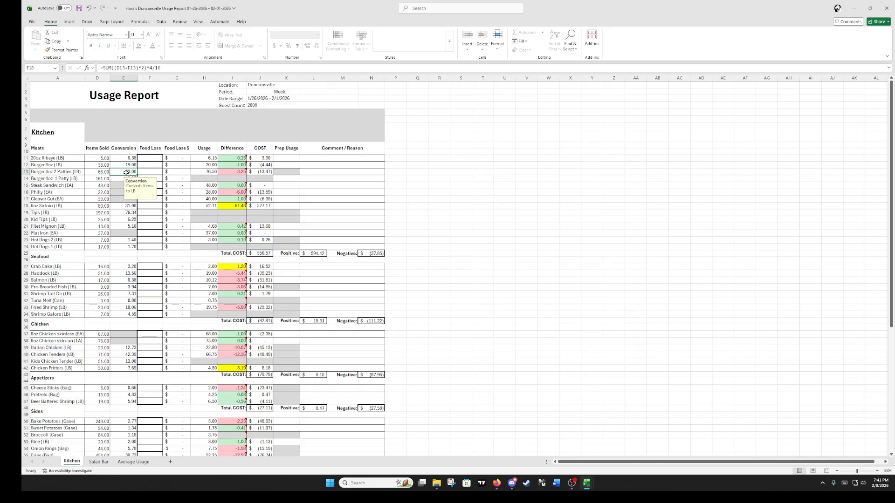
{"action": "left_click", "coordinate": [199, 172]}
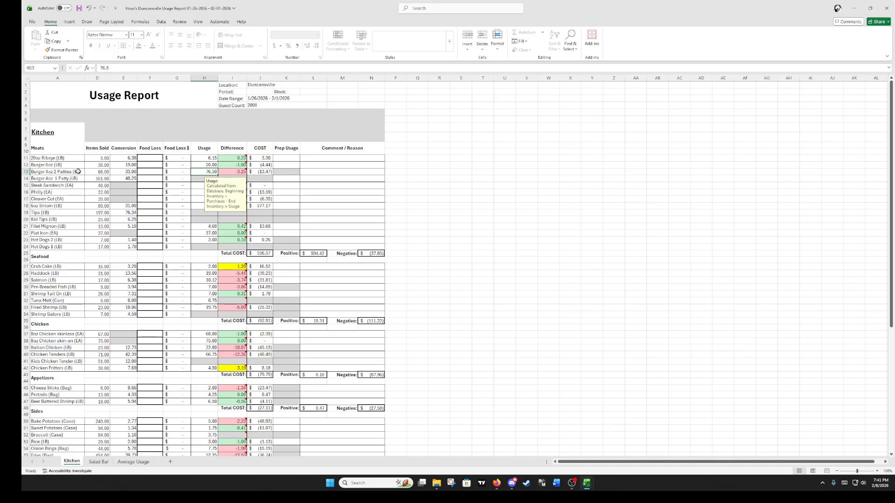
{"action": "left_click", "coordinate": [222, 172]}
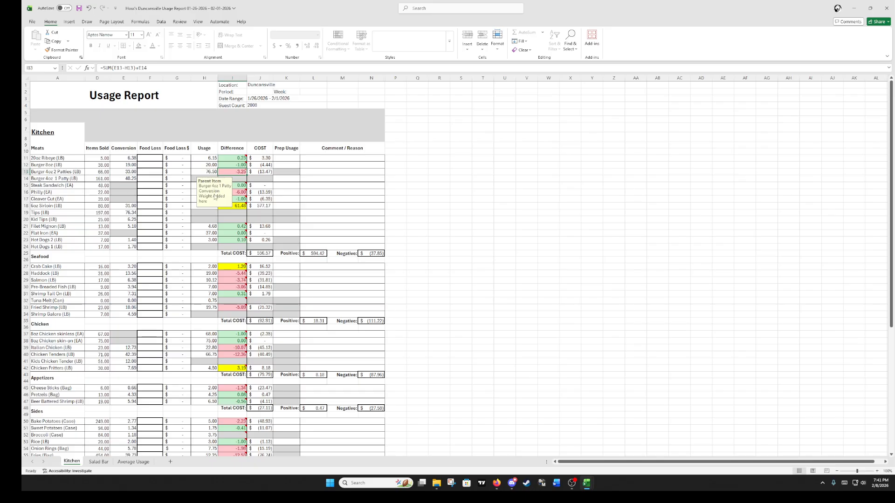
{"action": "left_click", "coordinate": [262, 172]}
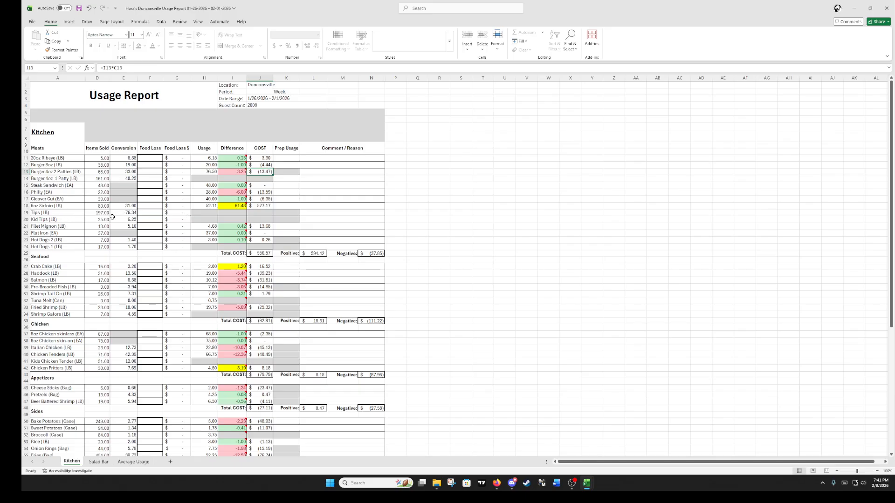
Read the parent-item and child-item notes in the Difference column for 6oz Sirloin, Tips, Shrimp Galore, Kids Chicken Tender and Chicken Tenders
{"action": "left_click", "coordinate": [233, 207]}
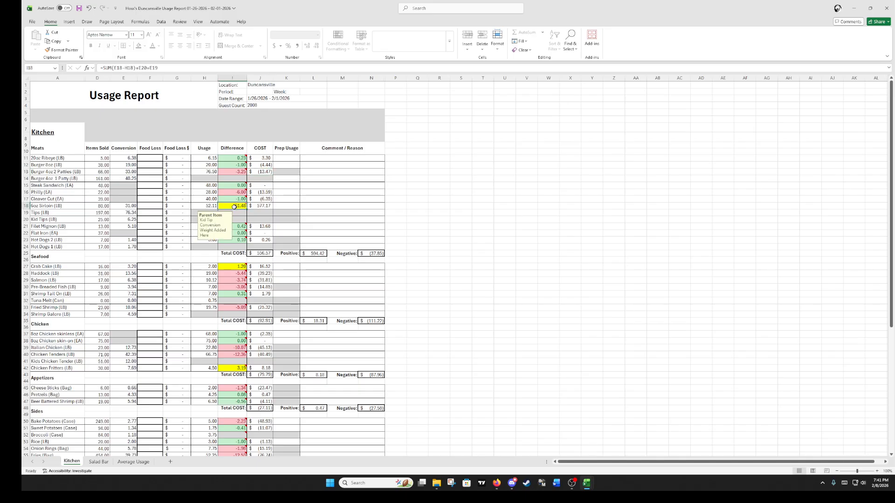
{"action": "left_click", "coordinate": [242, 213]}
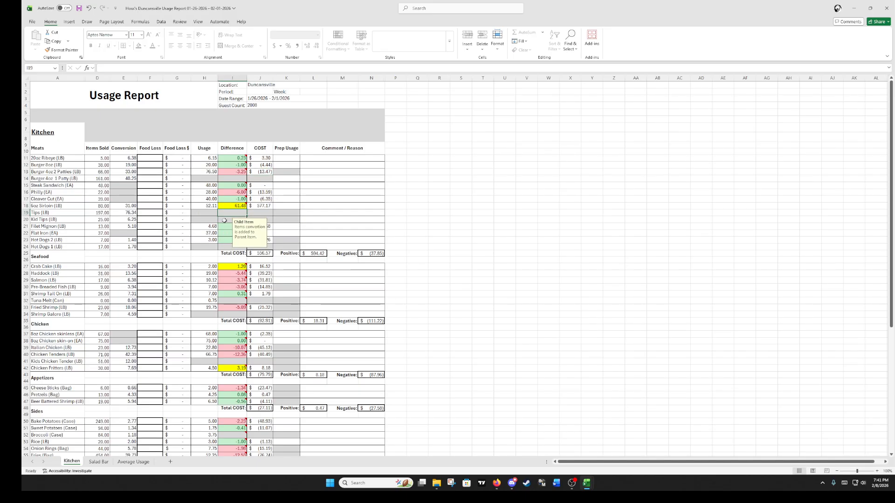
{"action": "left_click", "coordinate": [228, 315]}
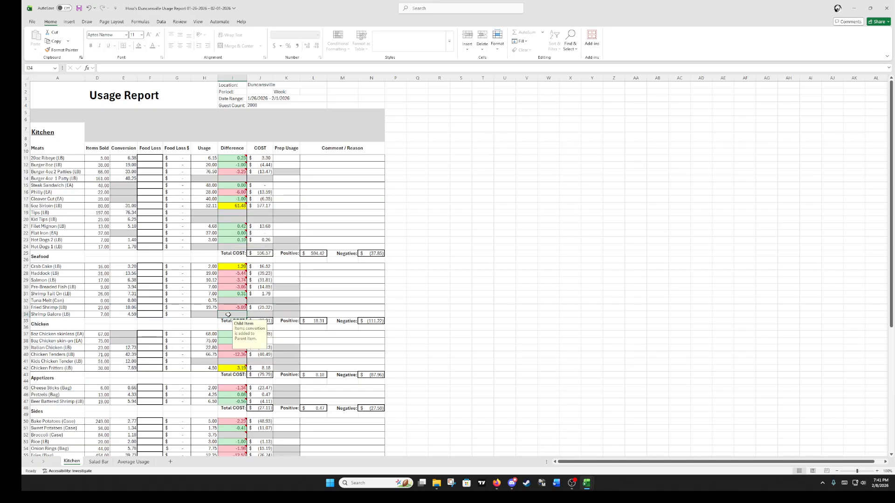
{"action": "left_click", "coordinate": [232, 361]}
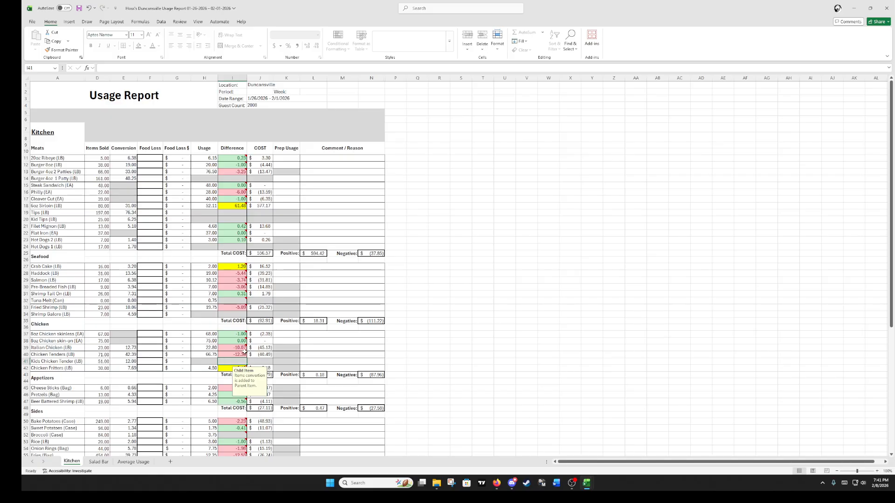
{"action": "left_click", "coordinate": [235, 356]}
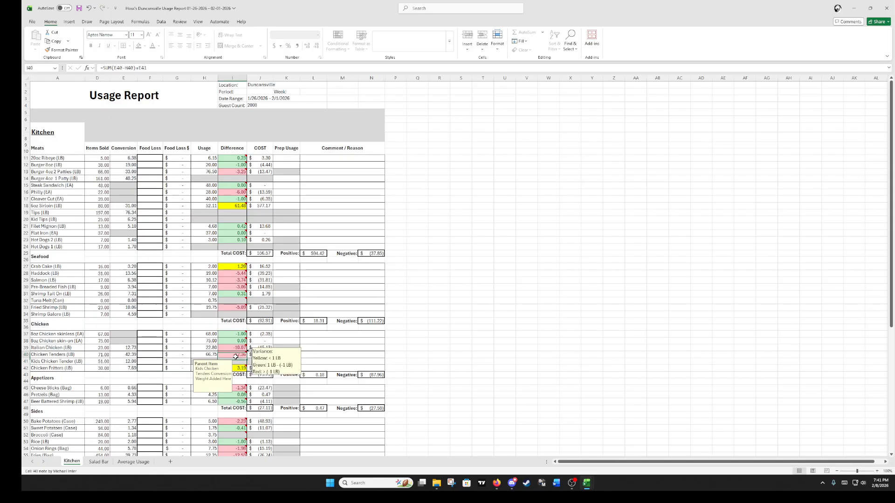
Inspect the greyed Difference cells for Broccoli, Mushrooms, Bacon Bits and the cheeses, plus Shredded Cheese's Items Sold and Conversion
{"action": "scroll", "coordinate": [303, 340], "scroll_direction": "down", "scroll_amount": 2}
{"action": "left_click", "coordinate": [391, 327]}
{"action": "scroll", "coordinate": [387, 330], "scroll_direction": "down", "scroll_amount": 5}
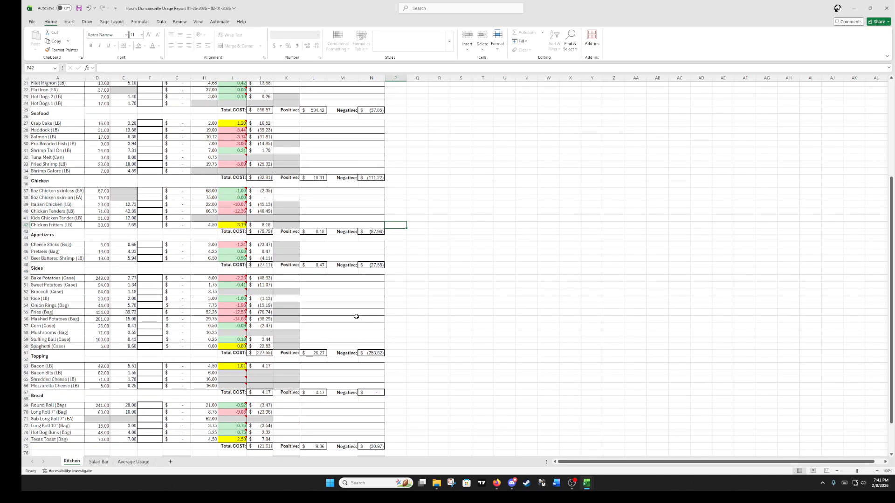
{"action": "left_click", "coordinate": [228, 292]}
{"action": "left_click", "coordinate": [233, 333]}
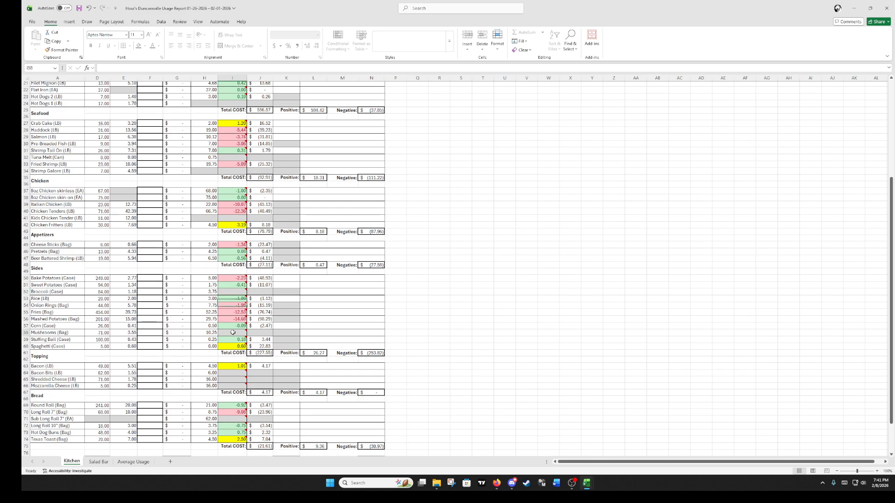
{"action": "left_click", "coordinate": [233, 373]}
{"action": "left_click", "coordinate": [227, 381]}
{"action": "left_click", "coordinate": [225, 386]}
{"action": "left_click", "coordinate": [100, 381]}
{"action": "left_click", "coordinate": [122, 380]}
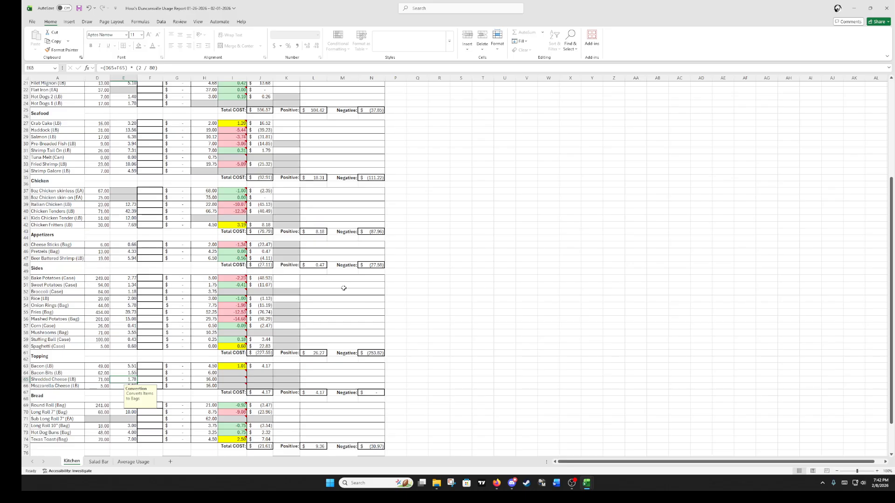
{"action": "left_click", "coordinate": [501, 312]}
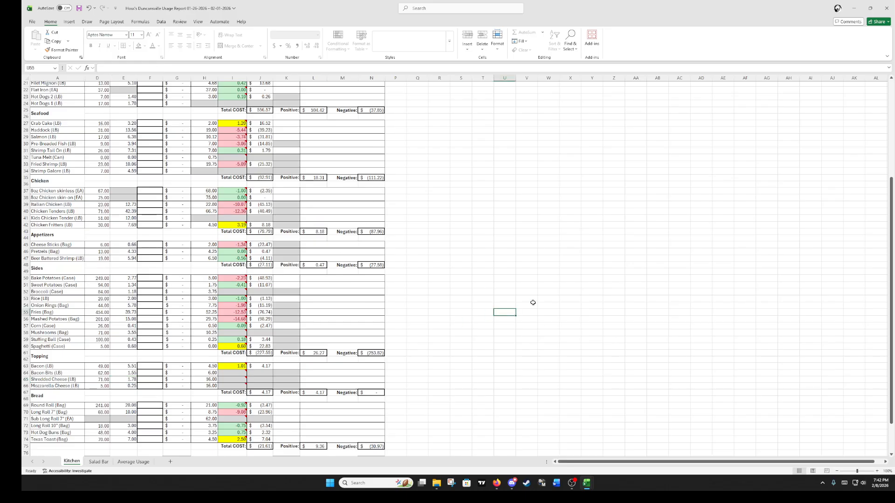
{"action": "scroll", "coordinate": [526, 307], "scroll_direction": "down", "scroll_amount": 5}
{"action": "scroll", "coordinate": [475, 323], "scroll_direction": "up", "scroll_amount": 12}
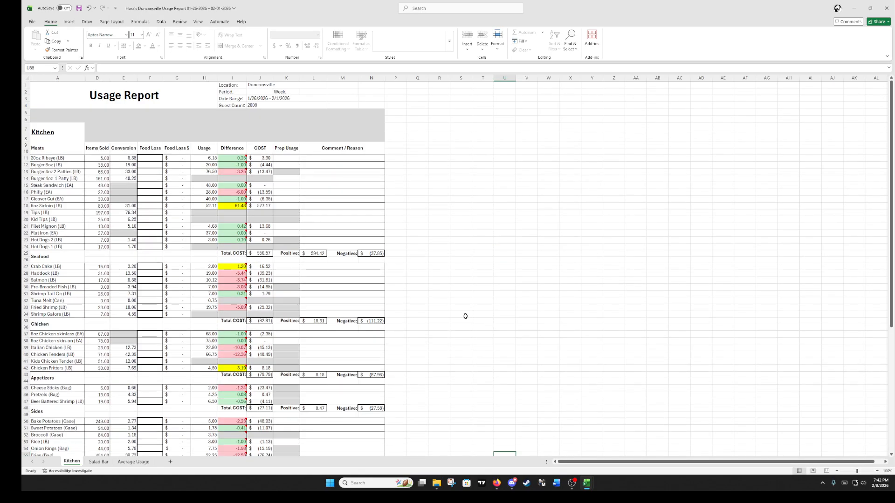
Open the Salad Bar sheet and review the Top 8 Most Expensive Items list, checking the hard-cooked egg and vanilla ice cream costs
{"action": "left_click", "coordinate": [100, 462]}
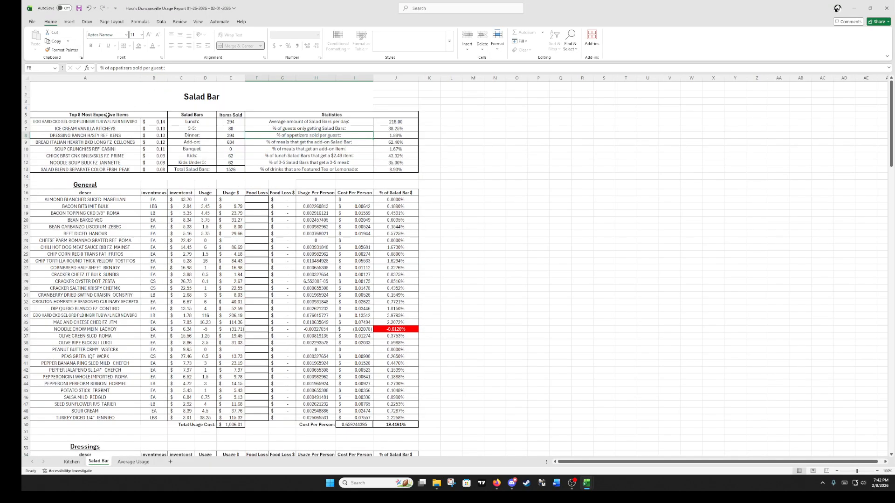
{"action": "left_click_drag", "start_coordinate": [108, 115], "coordinate": [122, 170]}
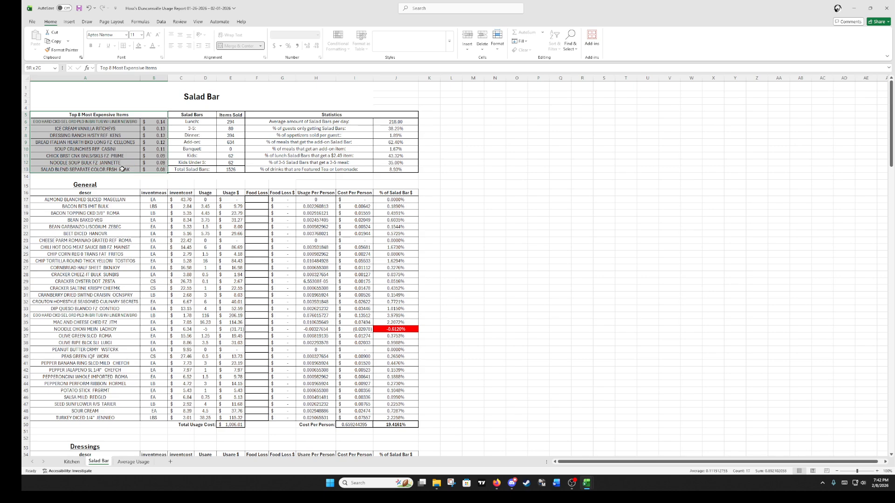
{"action": "left_click", "coordinate": [123, 170]}
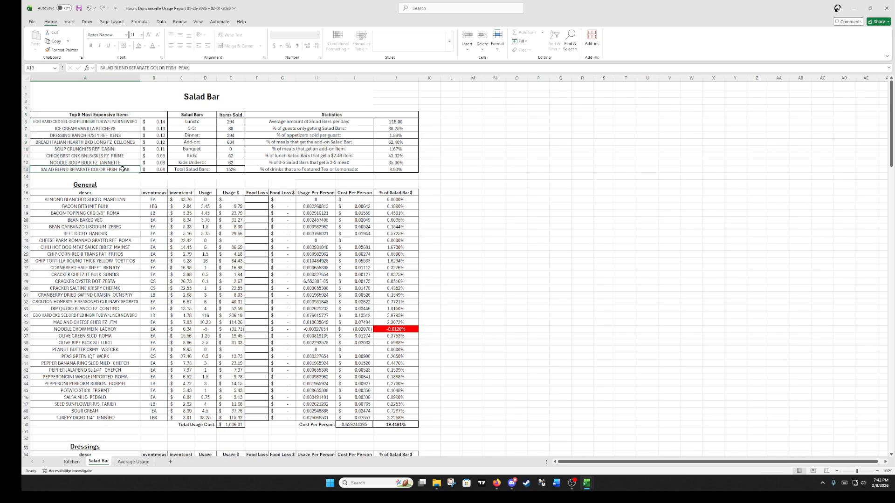
{"action": "left_click", "coordinate": [92, 121]}
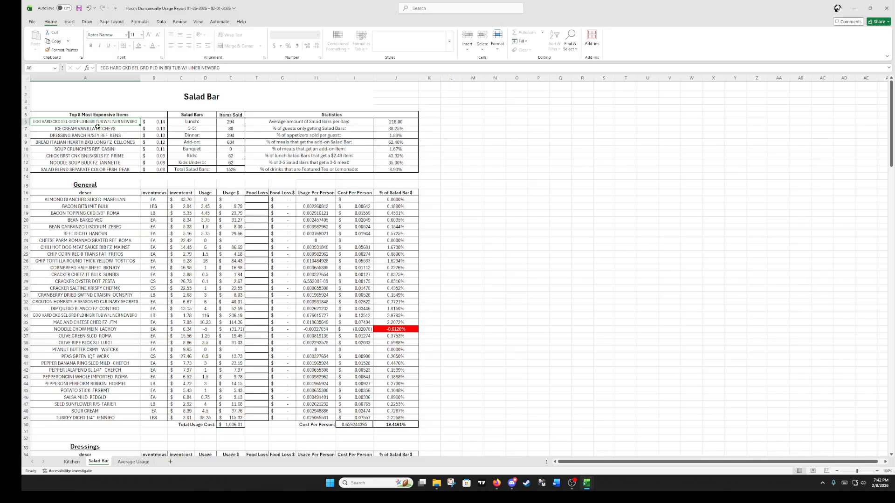
{"action": "left_click", "coordinate": [156, 122]}
{"action": "left_click", "coordinate": [122, 129]}
{"action": "left_click", "coordinate": [154, 127]}
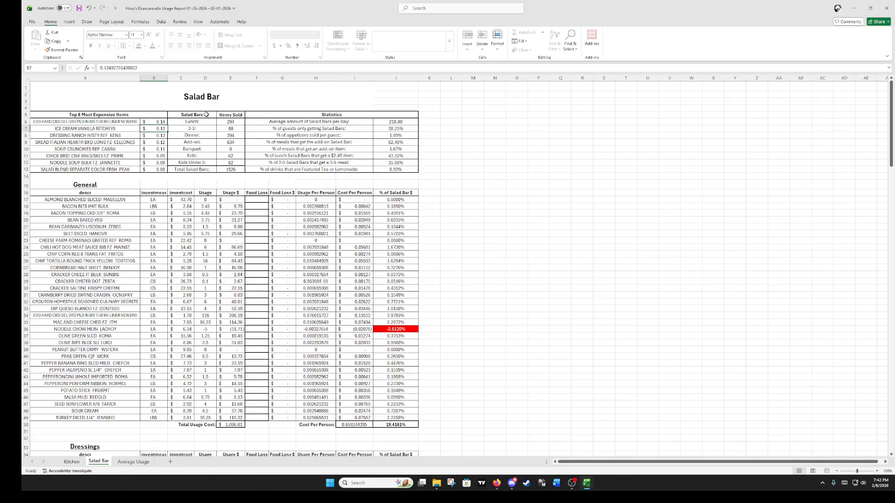
Review the Salad Bars Items Sold table by category, from Lunch through Kids Under 6, and its Total Salad Bars figure
{"action": "left_click_drag", "start_coordinate": [206, 115], "coordinate": [228, 168]}
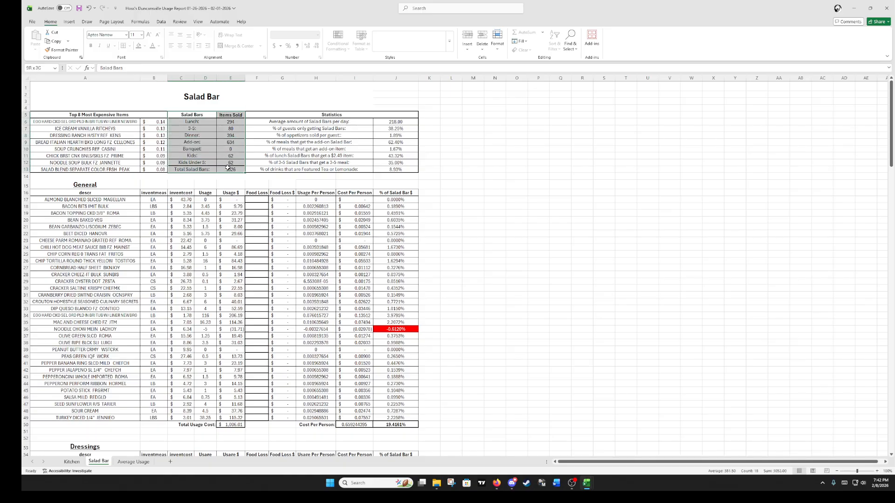
{"action": "left_click", "coordinate": [206, 120]}
{"action": "left_click", "coordinate": [200, 130]}
{"action": "left_click", "coordinate": [201, 136]}
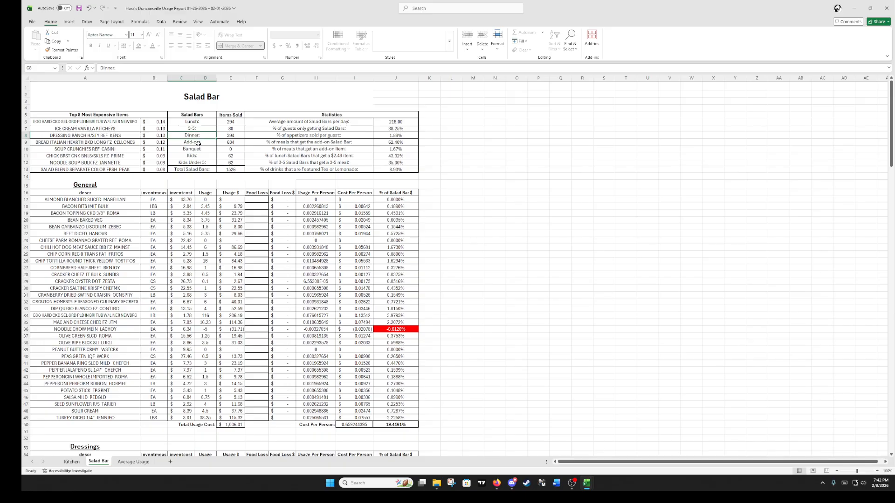
{"action": "left_click", "coordinate": [198, 143]}
{"action": "left_click", "coordinate": [198, 150]}
{"action": "left_click", "coordinate": [199, 156]}
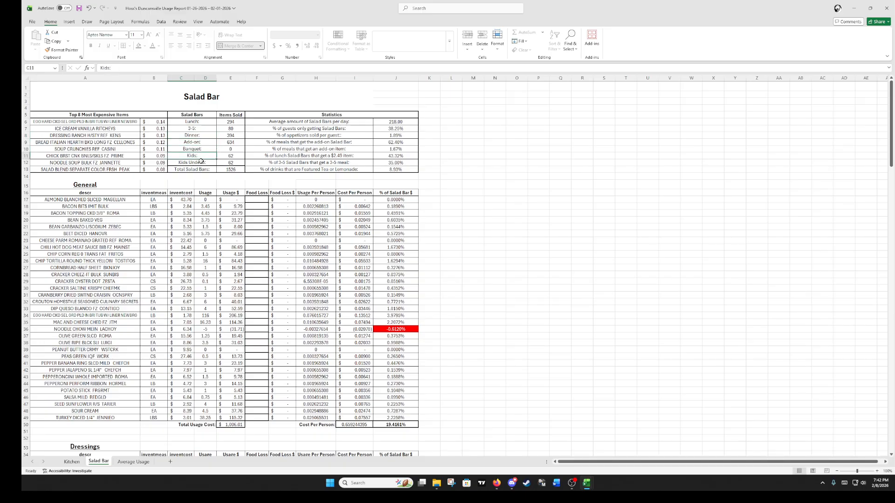
{"action": "left_click", "coordinate": [201, 162]}
{"action": "left_click", "coordinate": [226, 171]}
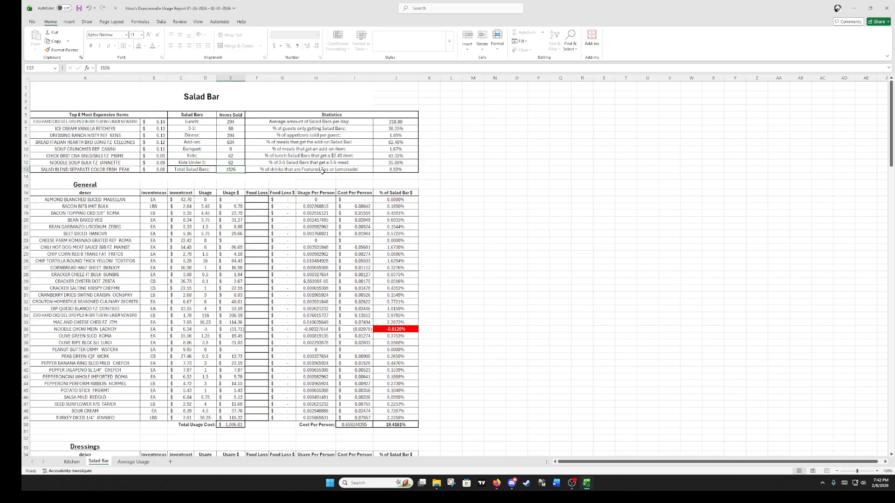
Read each Salad Bar statistic in order, from average Salad Bars per day to the percentage of Featured Tea or Lemonade drinks
{"action": "left_click", "coordinate": [349, 120]}
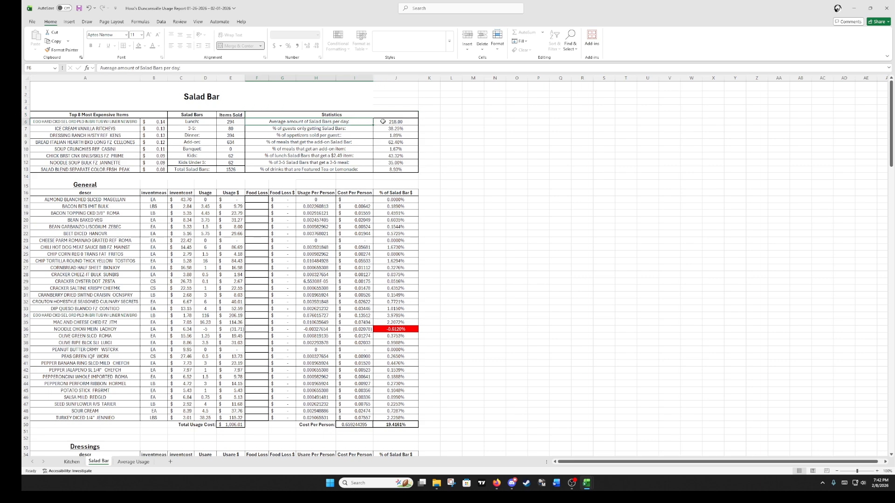
{"action": "left_click", "coordinate": [349, 130]}
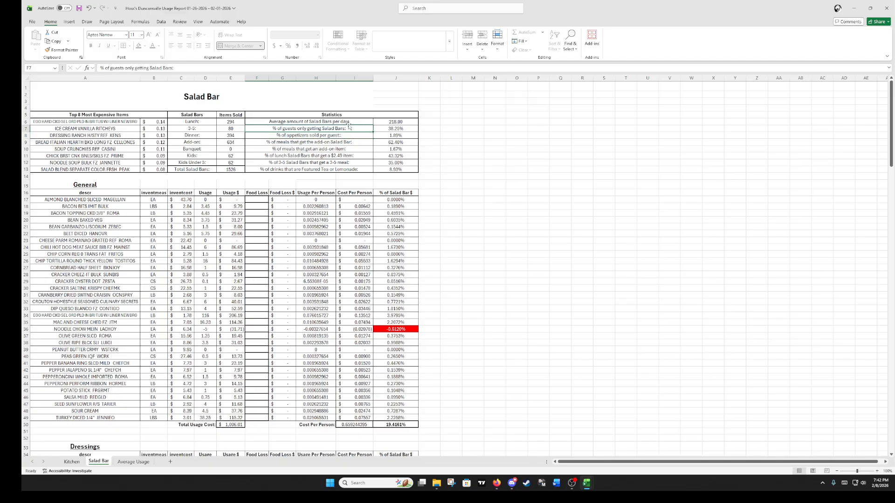
{"action": "left_click", "coordinate": [365, 134]}
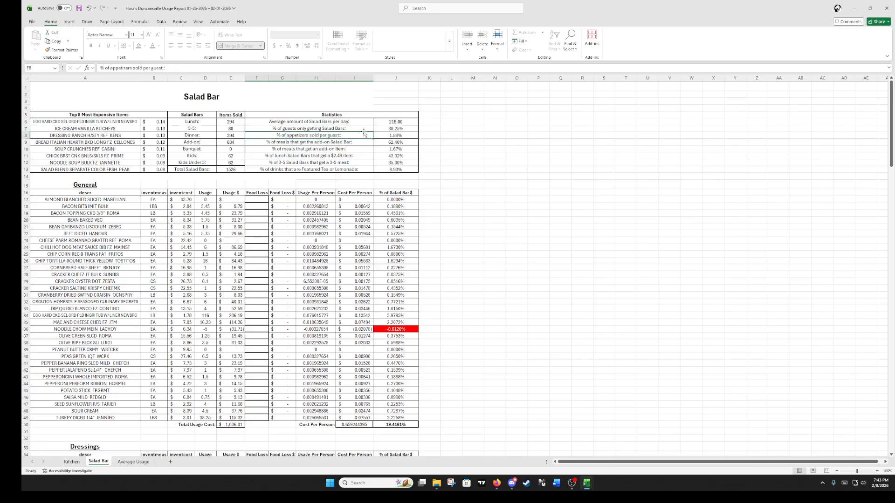
{"action": "left_click", "coordinate": [362, 142]}
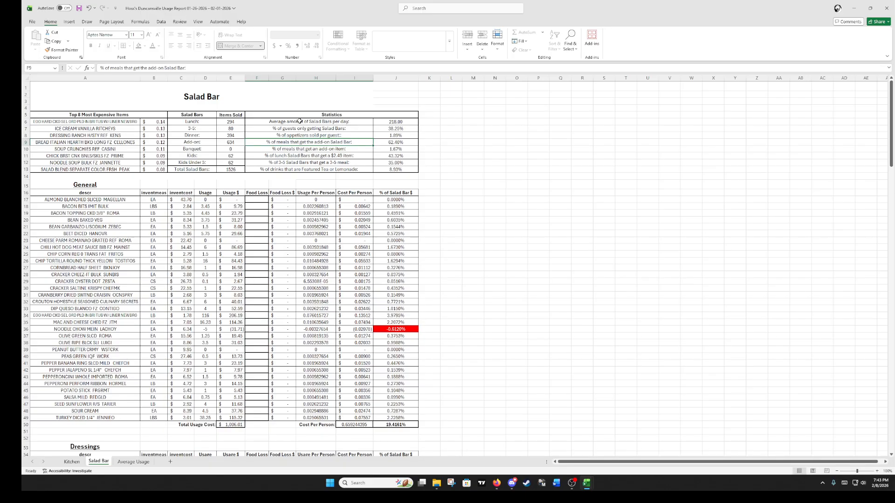
{"action": "left_click", "coordinate": [361, 147]}
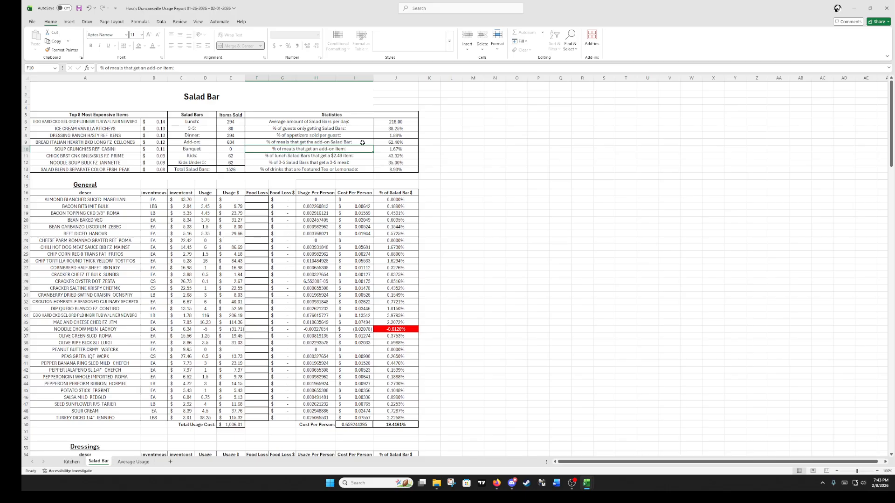
{"action": "left_click", "coordinate": [364, 156]}
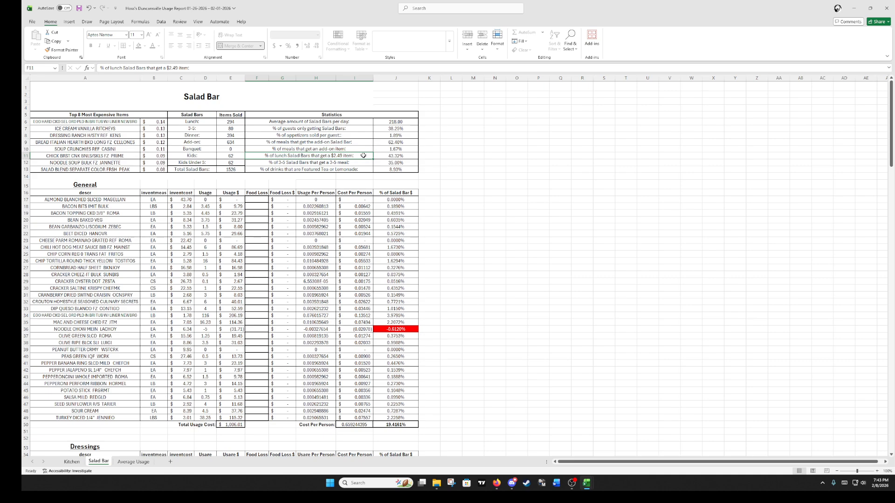
{"action": "left_click", "coordinate": [359, 161]}
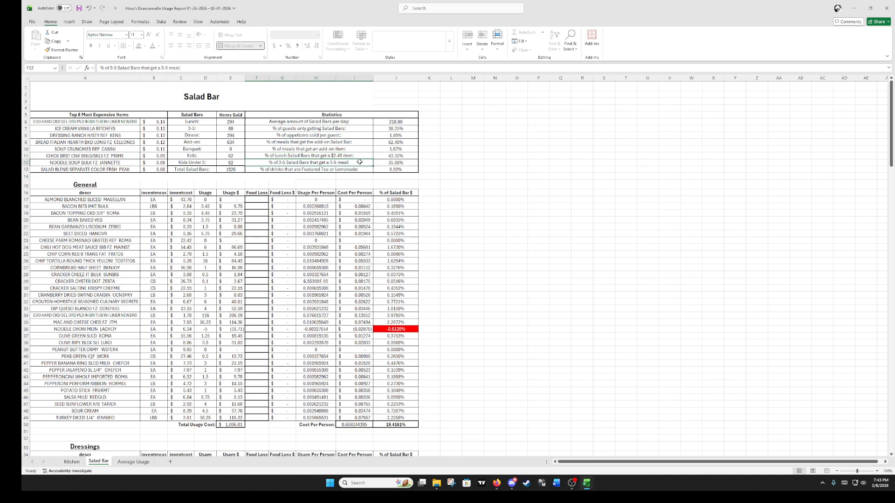
{"action": "left_click", "coordinate": [359, 169]}
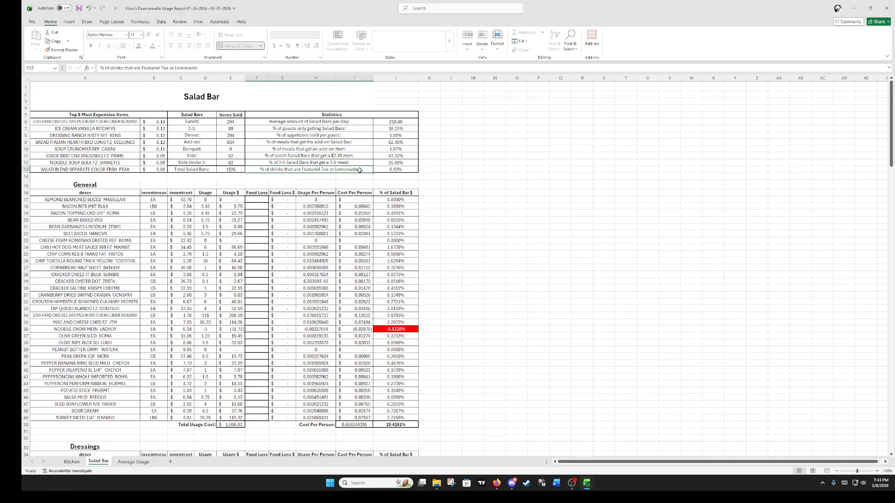
Check the percentage for drinks that are Featured Tea or Lemonade in the Salad Bar Statistics table
{"action": "left_click", "coordinate": [414, 169]}
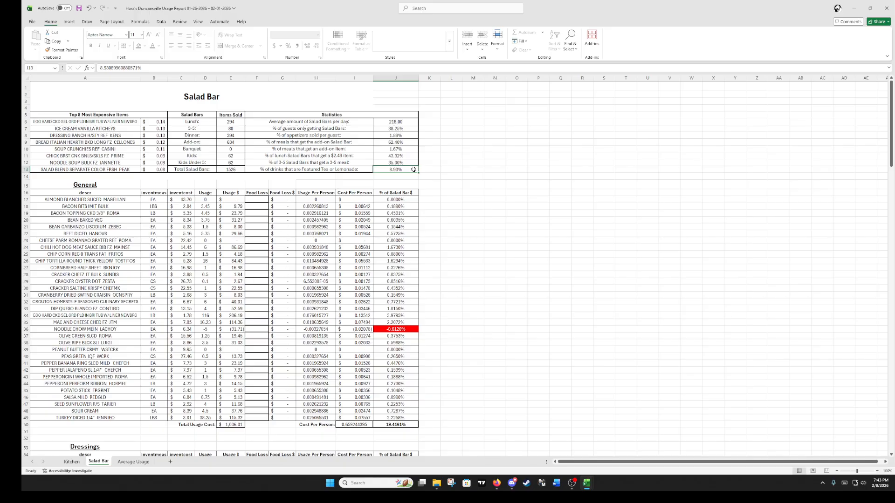
{"action": "left_click_drag", "start_coordinate": [347, 169], "coordinate": [385, 171]}
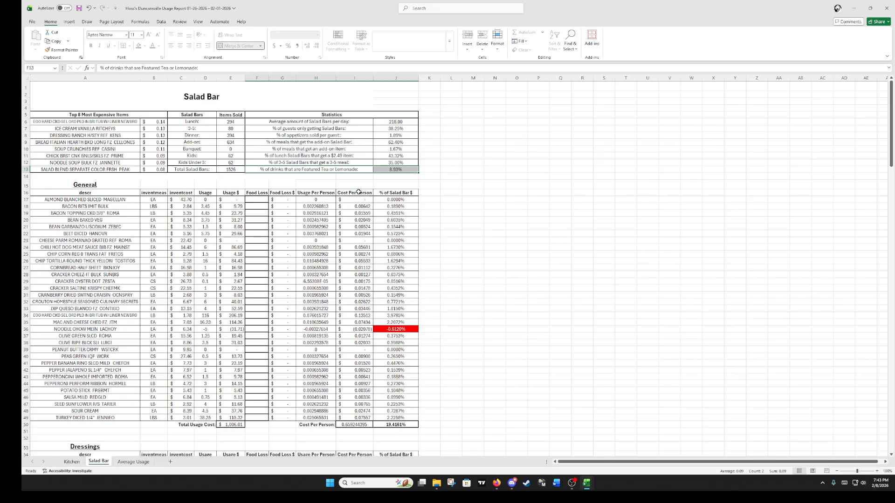
{"action": "left_click", "coordinate": [449, 183]}
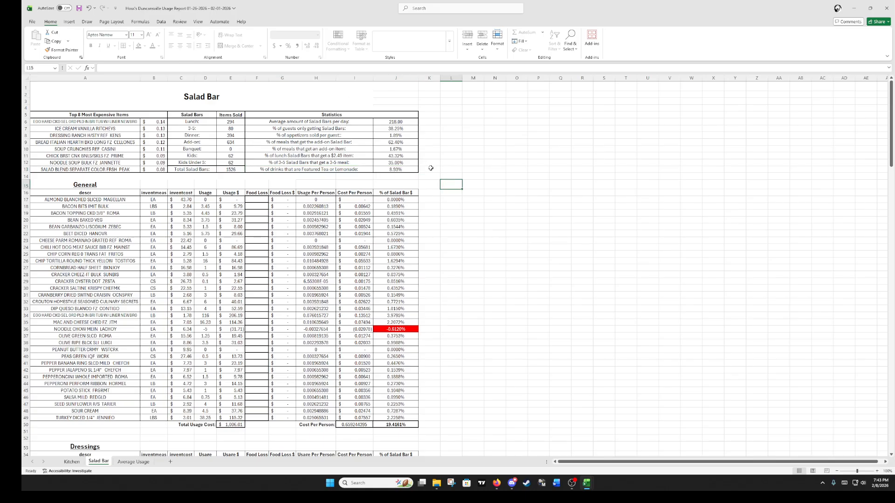
Look through the Salad Bar category sections and review the items listed under Cheese, from blue crumbles to mozzarella provolone
{"action": "scroll", "coordinate": [458, 239], "scroll_direction": "down", "scroll_amount": 3}
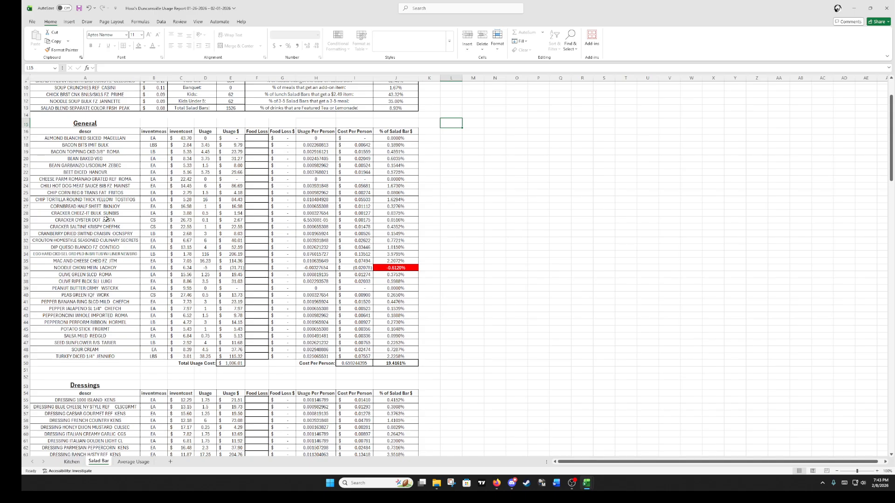
{"action": "scroll", "coordinate": [106, 219], "scroll_direction": "down", "scroll_amount": 20}
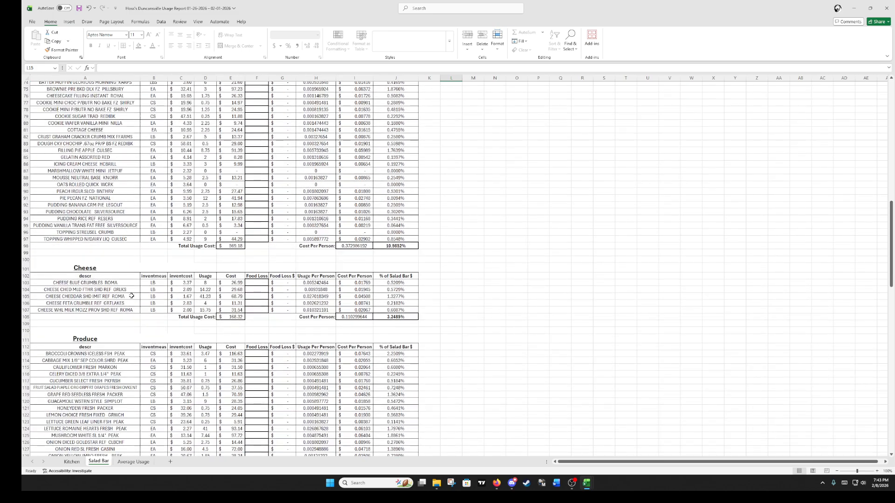
{"action": "left_click", "coordinate": [84, 290]}
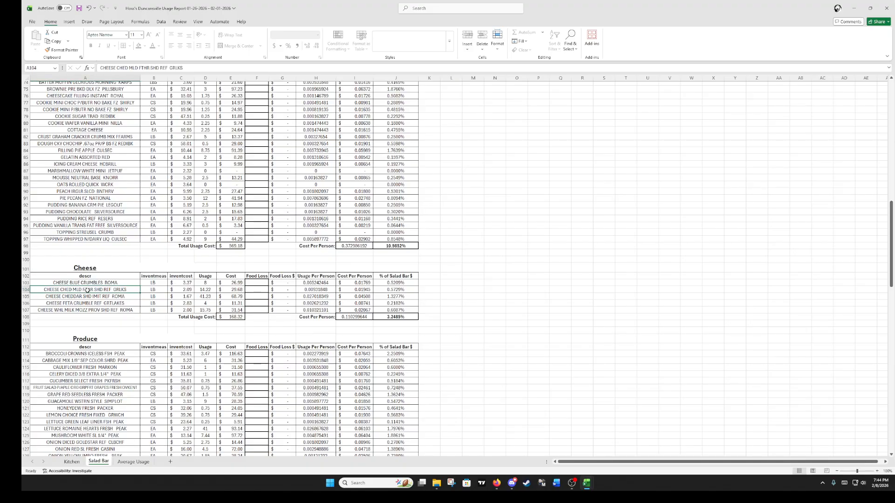
{"action": "left_click", "coordinate": [93, 268]}
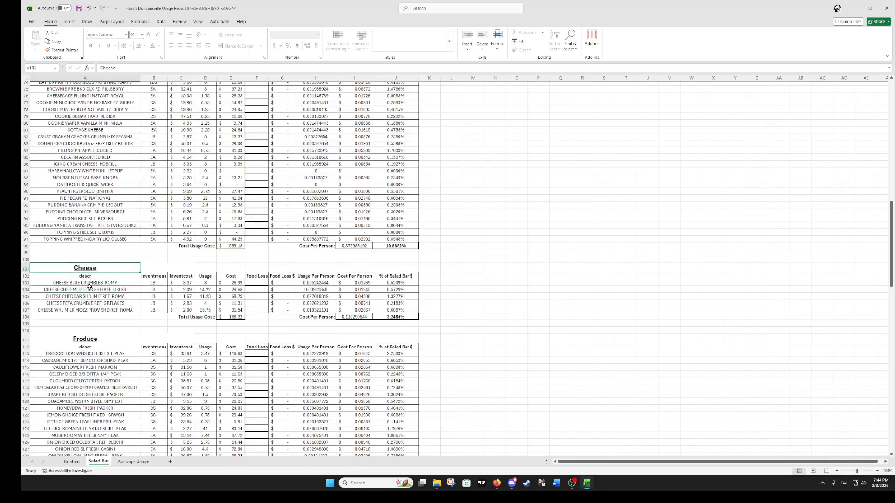
{"action": "left_click", "coordinate": [89, 289]}
{"action": "left_click_drag", "start_coordinate": [94, 283], "coordinate": [100, 311]}
{"action": "left_click", "coordinate": [108, 304]}
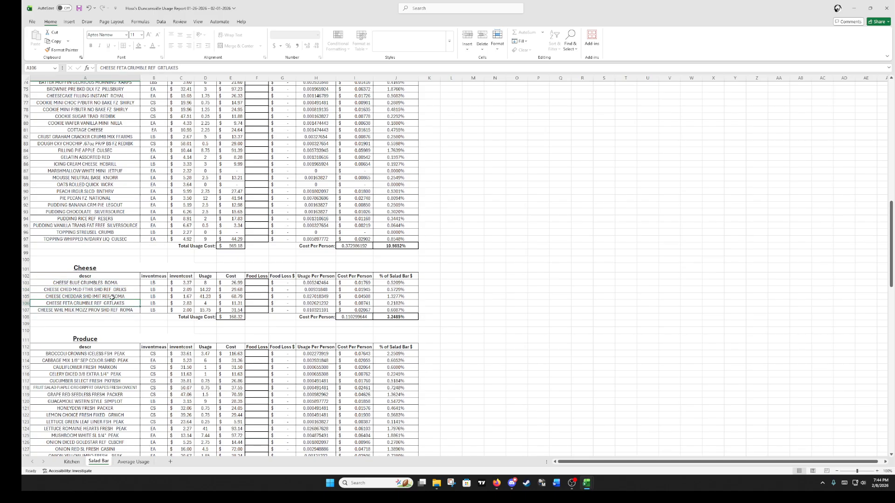
In the General section, read the diced turkey row's inventory measure, inventory cost, Usage and Usage $ in turn
{"action": "scroll", "coordinate": [112, 297], "scroll_direction": "up", "scroll_amount": 20}
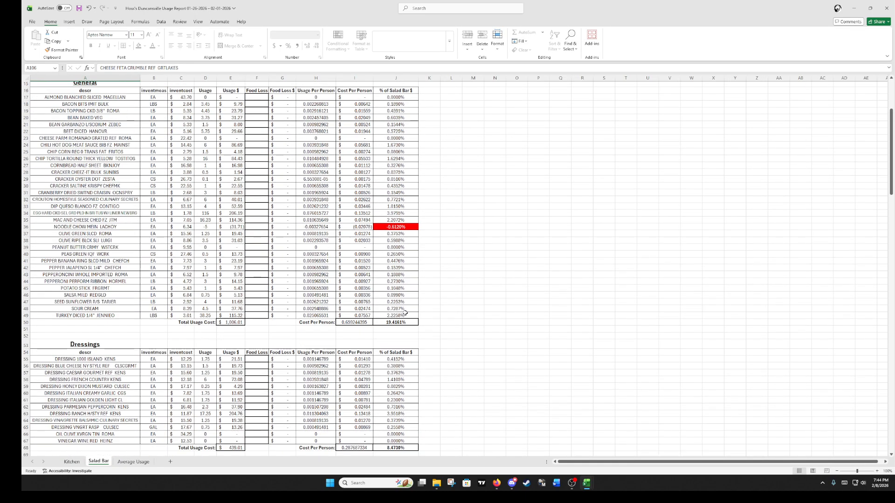
{"action": "scroll", "coordinate": [387, 289], "scroll_direction": "up", "scroll_amount": 4}
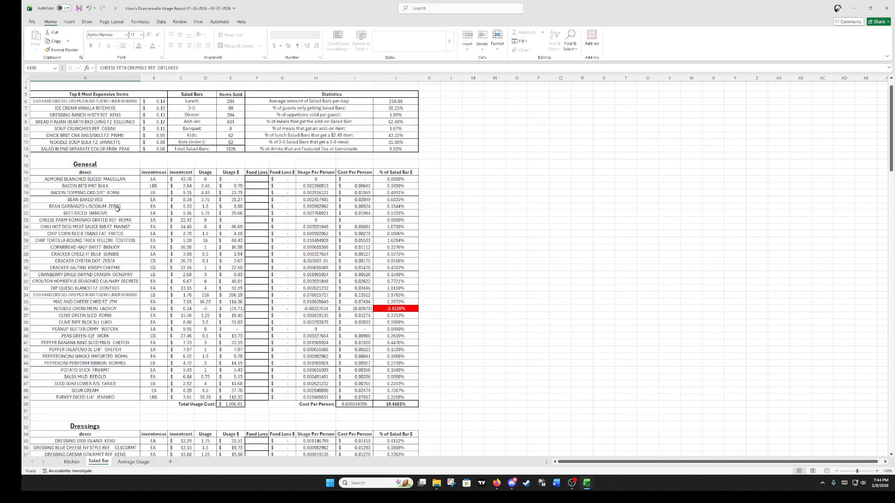
{"action": "scroll", "coordinate": [133, 282], "scroll_direction": "down", "scroll_amount": 3}
{"action": "left_click", "coordinate": [118, 336]}
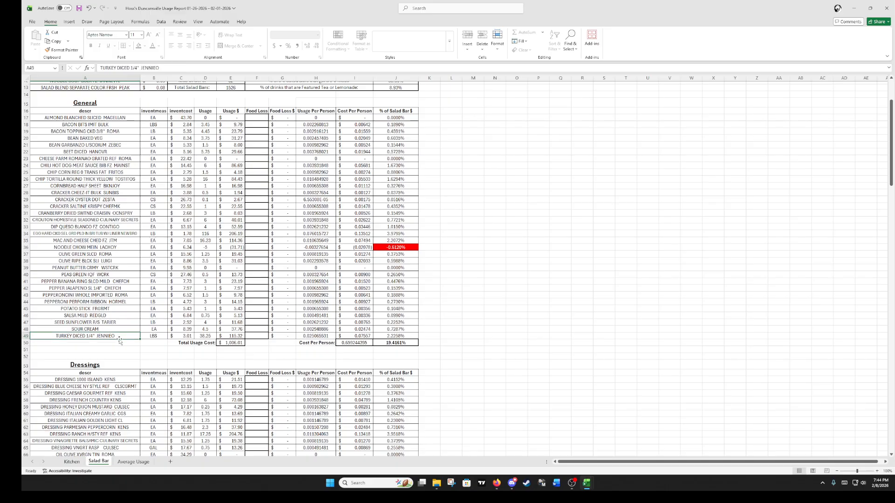
{"action": "left_click", "coordinate": [163, 339]}
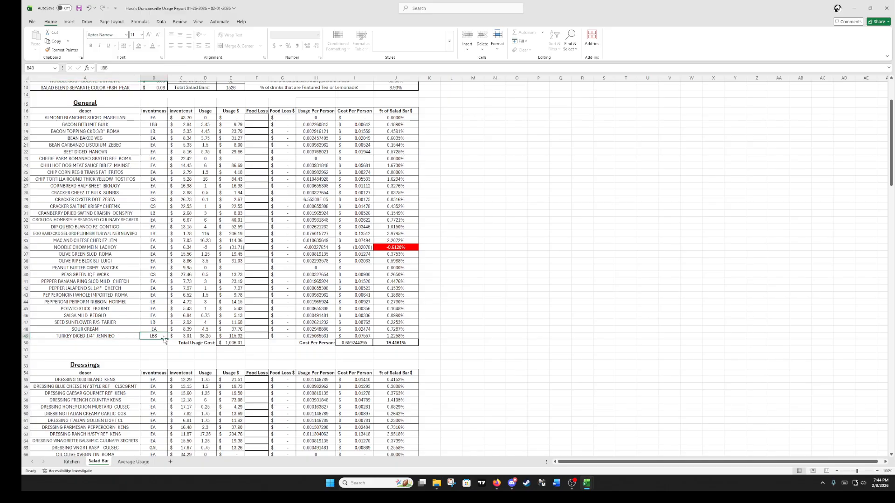
{"action": "left_click", "coordinate": [189, 336]}
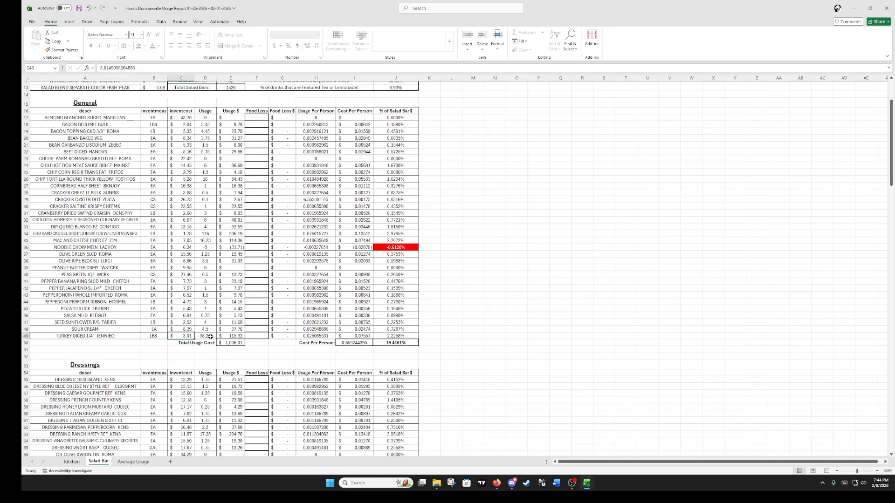
{"action": "left_click", "coordinate": [211, 337]}
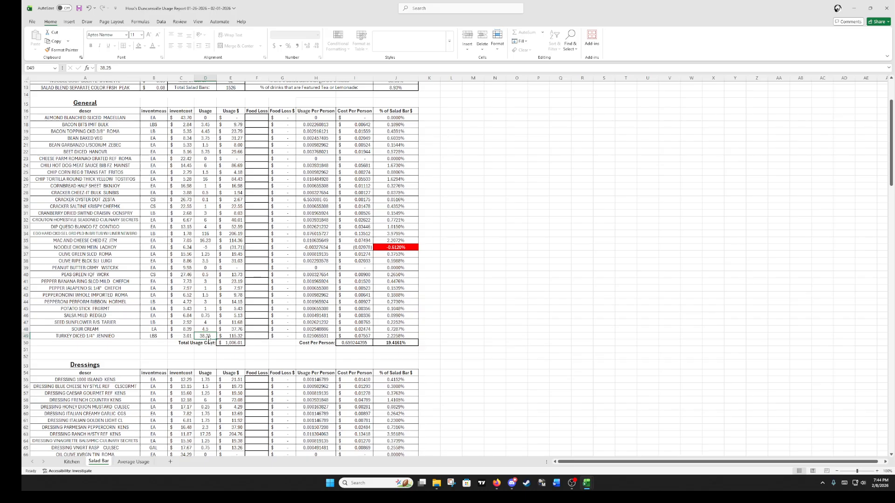
{"action": "left_click", "coordinate": [237, 336]}
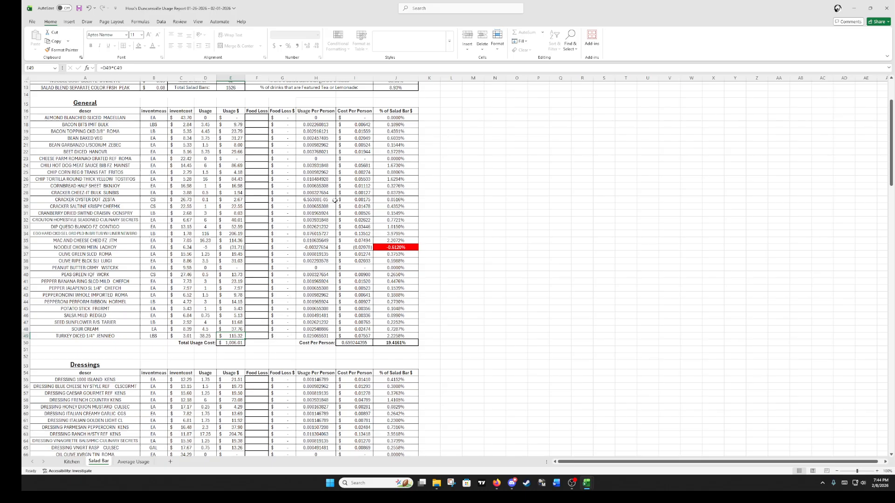
Trace how diced turkey's Usage Per Person and Cost Per Person are calculated from its usage and inventory cost
{"action": "left_click", "coordinate": [205, 336]}
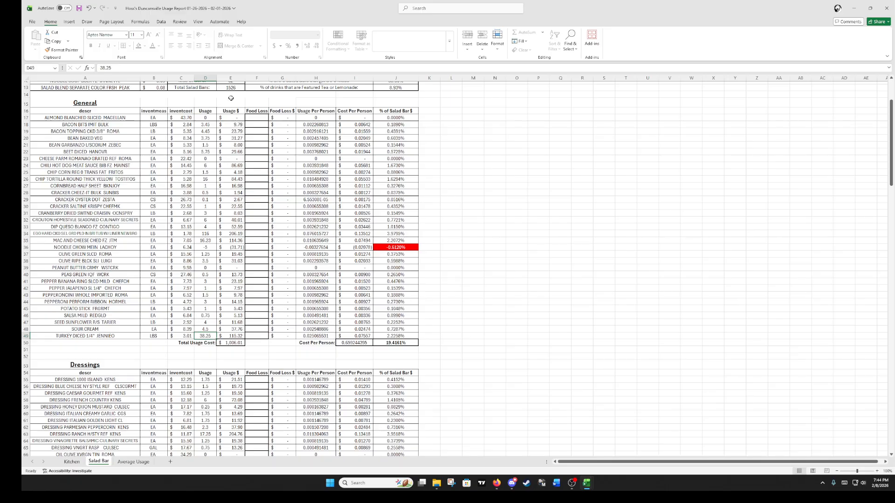
{"action": "left_click", "coordinate": [329, 337]}
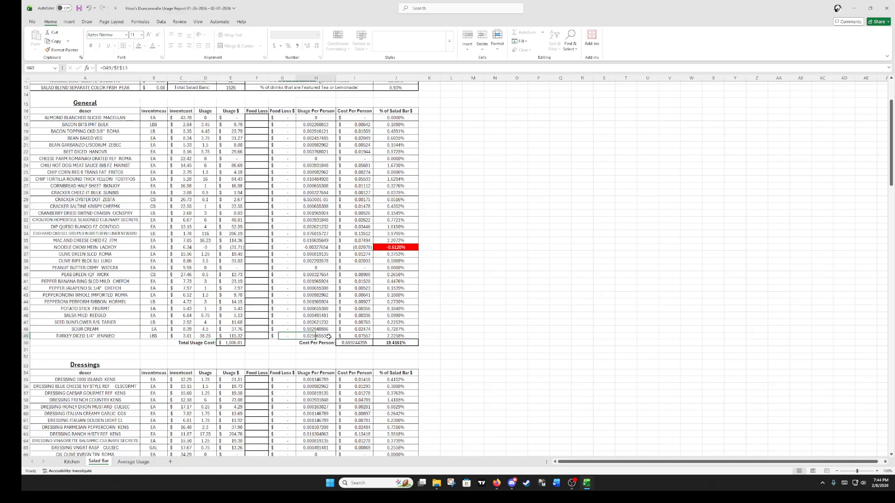
{"action": "left_click", "coordinate": [353, 336]}
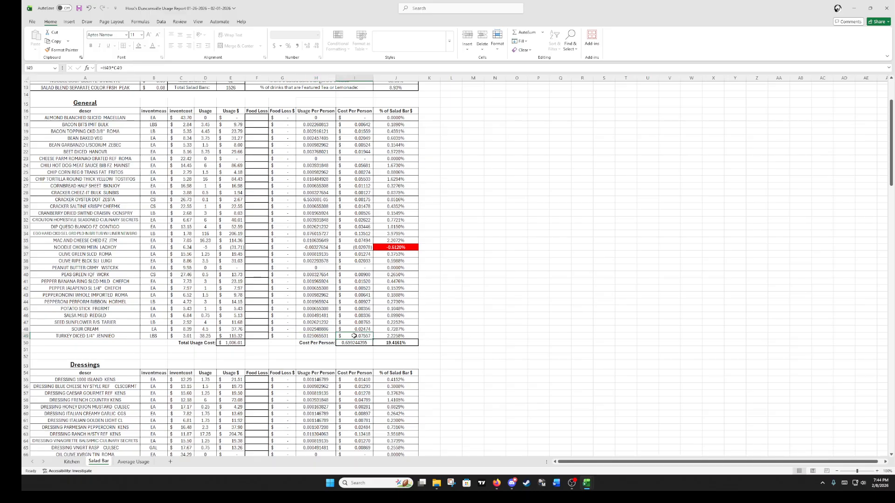
{"action": "left_click", "coordinate": [329, 336]}
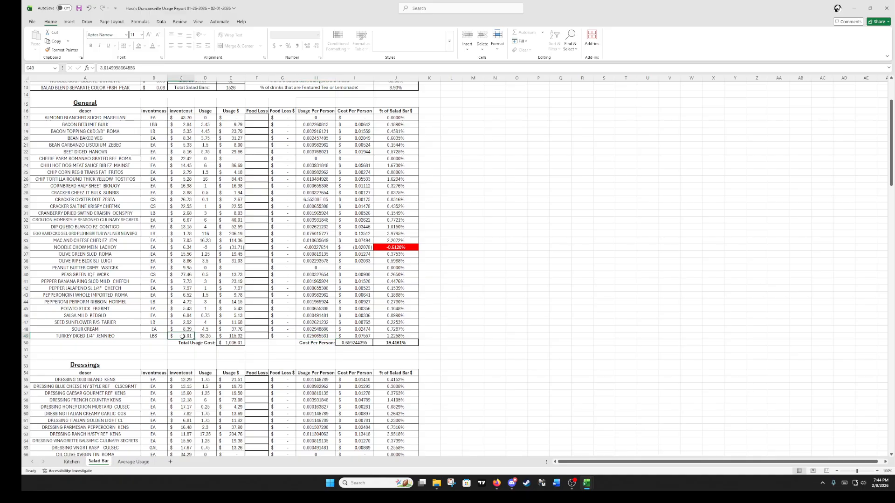
{"action": "left_click", "coordinate": [352, 336]}
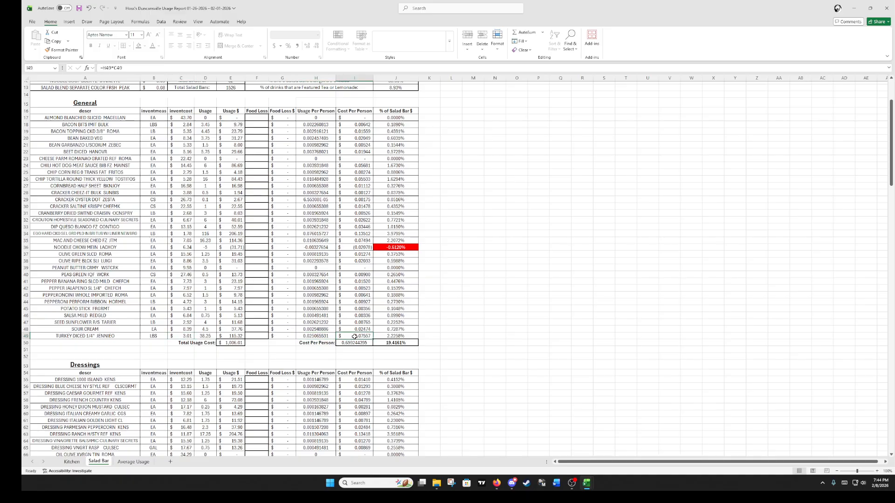
Examine diced turkey's % of Salad Bar $ formula against its Usage $ and the overall Total Usage Cost ending the sheet
{"action": "left_click", "coordinate": [384, 336]}
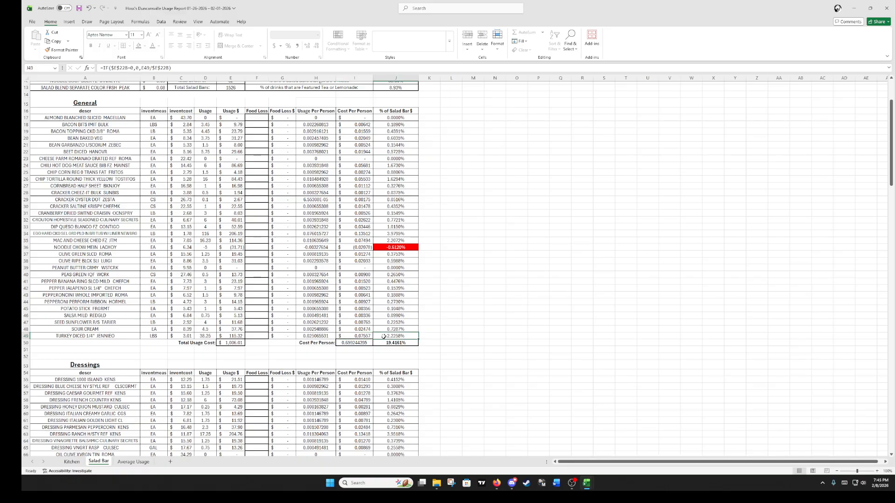
{"action": "left_click", "coordinate": [236, 336]}
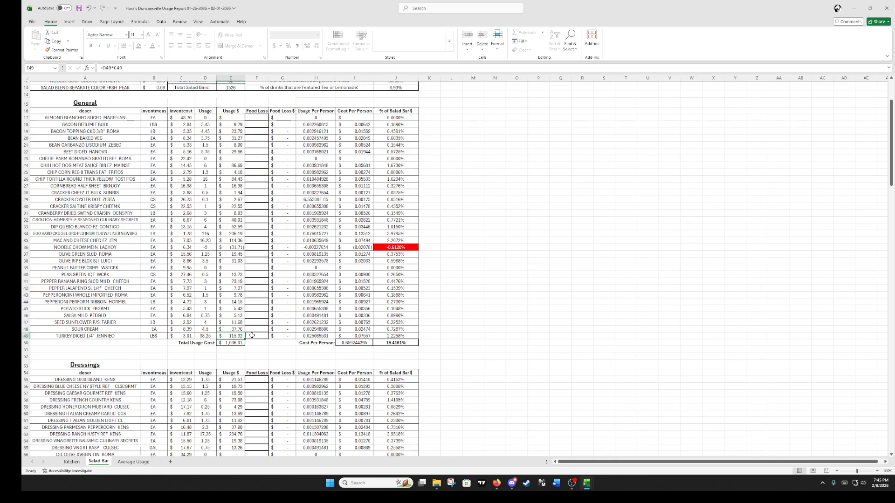
{"action": "scroll", "coordinate": [253, 336], "scroll_direction": "down", "scroll_amount": 20}
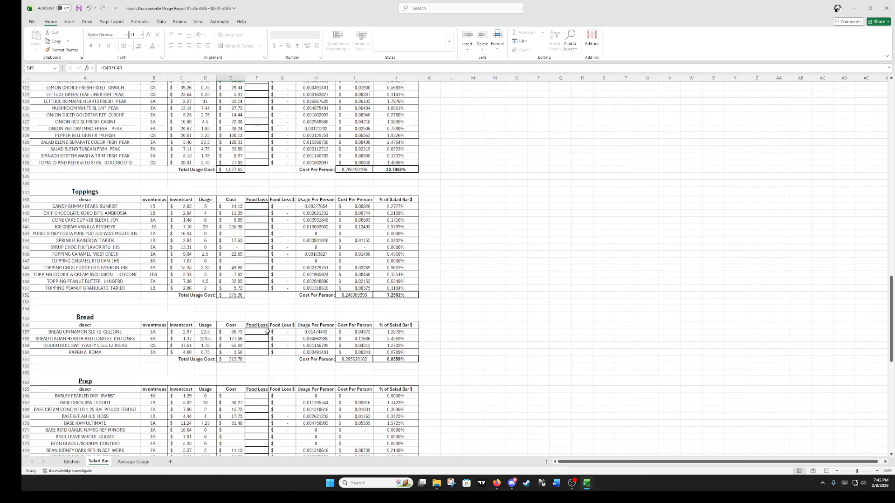
{"action": "scroll", "coordinate": [270, 332], "scroll_direction": "down", "scroll_amount": 17}
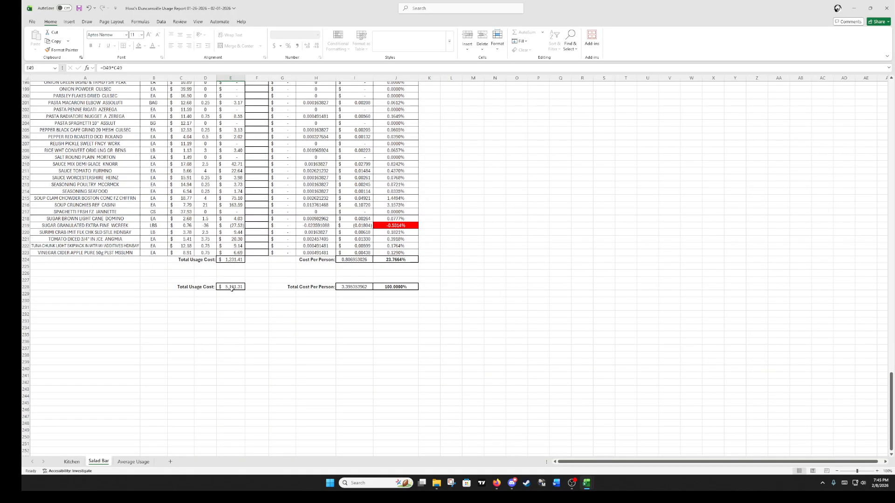
{"action": "left_click", "coordinate": [231, 287]}
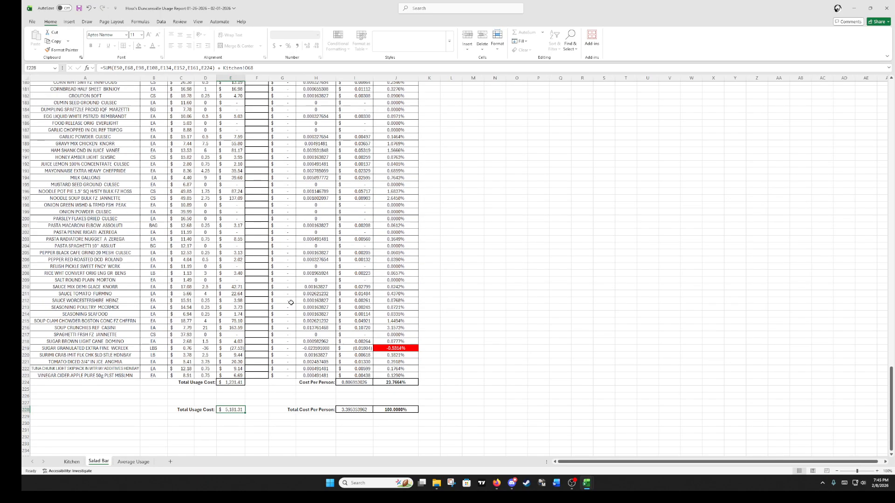
Return to the General section and recheck the diced turkey item's share of total Salad Bar cost
{"action": "scroll", "coordinate": [293, 305], "scroll_direction": "up", "scroll_amount": 20}
{"action": "scroll", "coordinate": [300, 305], "scroll_direction": "up", "scroll_amount": 20}
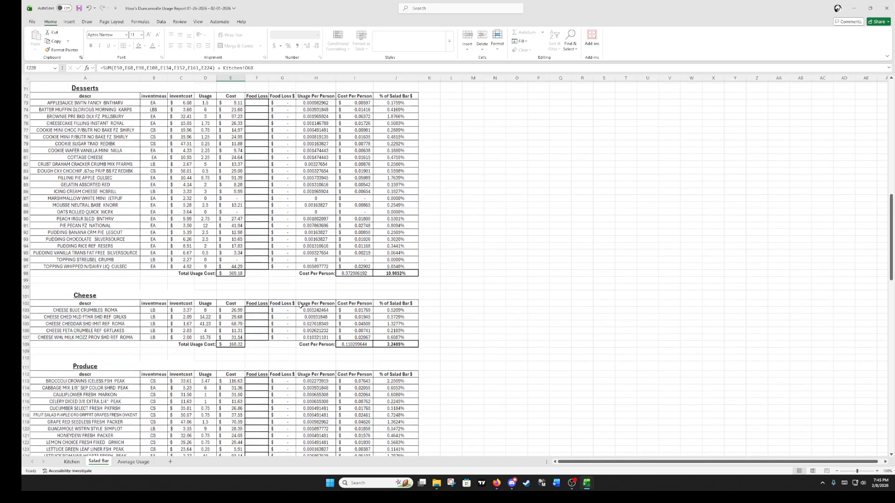
{"action": "scroll", "coordinate": [302, 302], "scroll_direction": "up", "scroll_amount": 6}
{"action": "scroll", "coordinate": [306, 300], "scroll_direction": "down", "scroll_amount": 6}
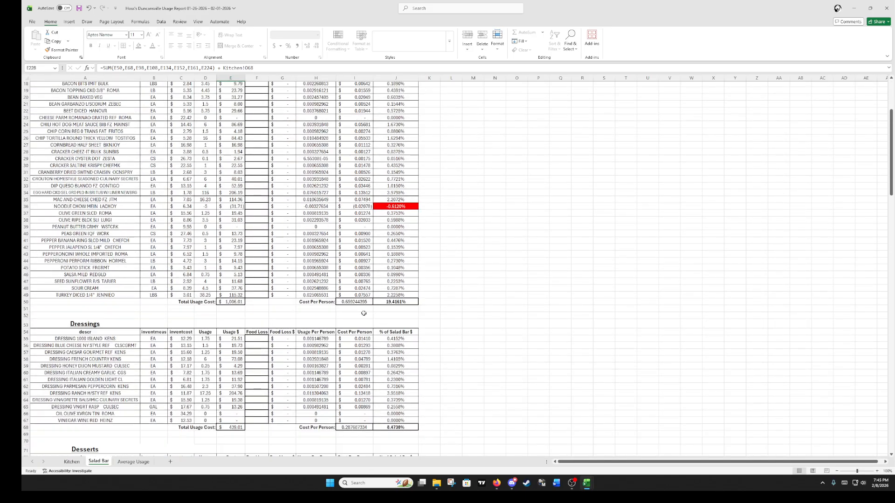
{"action": "left_click", "coordinate": [414, 297]}
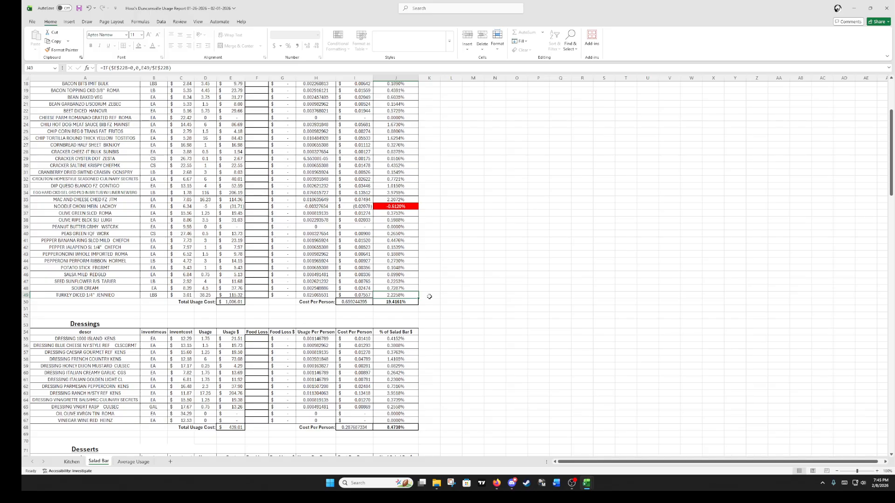
{"action": "left_click", "coordinate": [103, 296]}
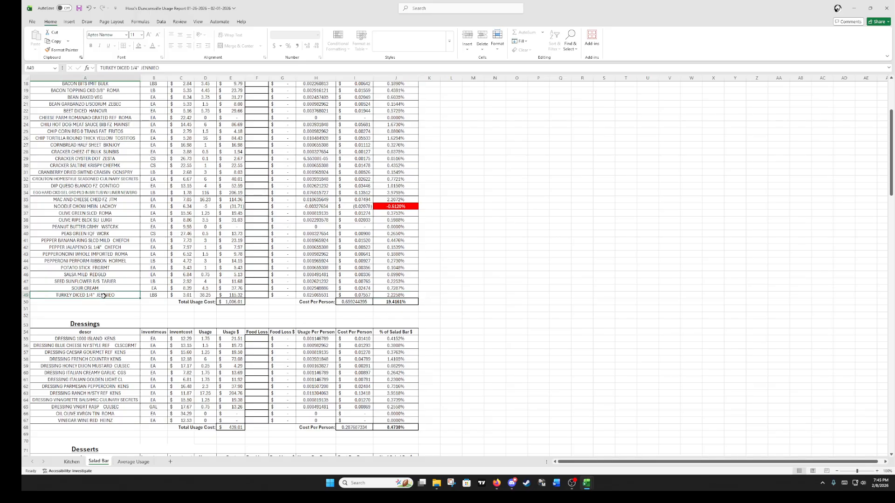
{"action": "scroll", "coordinate": [477, 297], "scroll_direction": "up", "scroll_amount": 2}
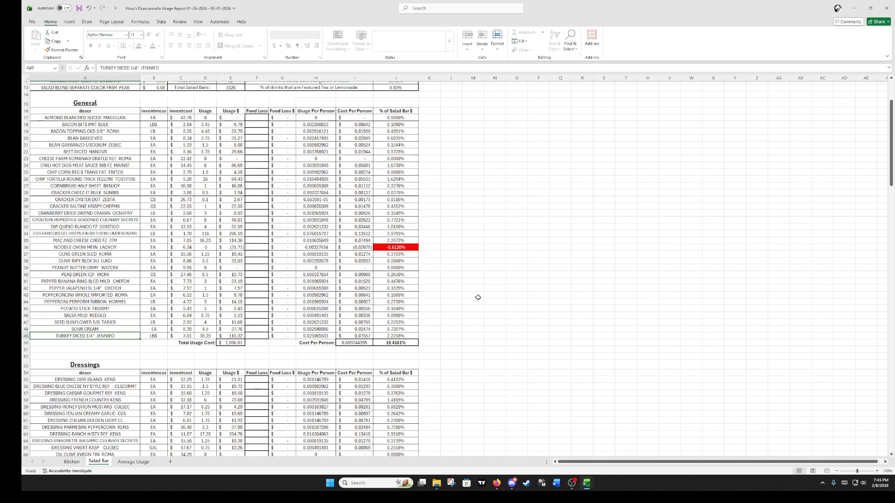
Inspect the red-flagged % of Salad Bar $ for Noodle Chow Mein, and scan the Dressings and Desserts sections
{"action": "left_click", "coordinate": [411, 247]}
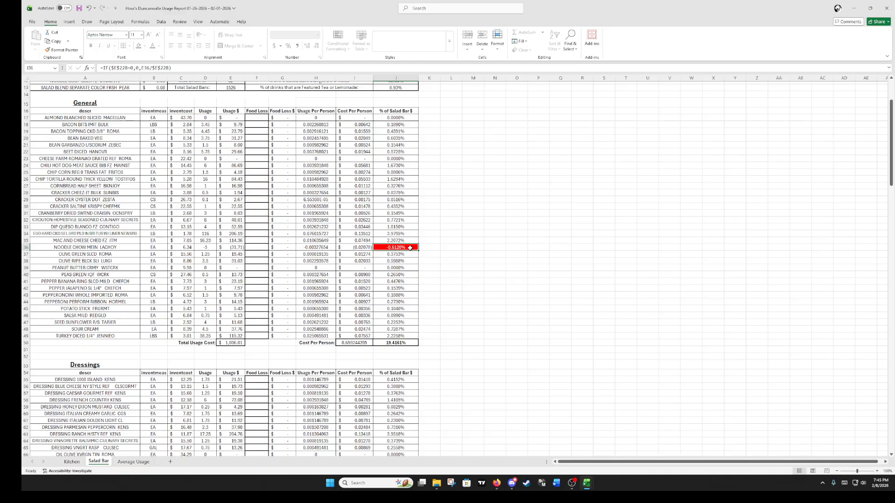
{"action": "scroll", "coordinate": [467, 278], "scroll_direction": "down", "scroll_amount": 12}
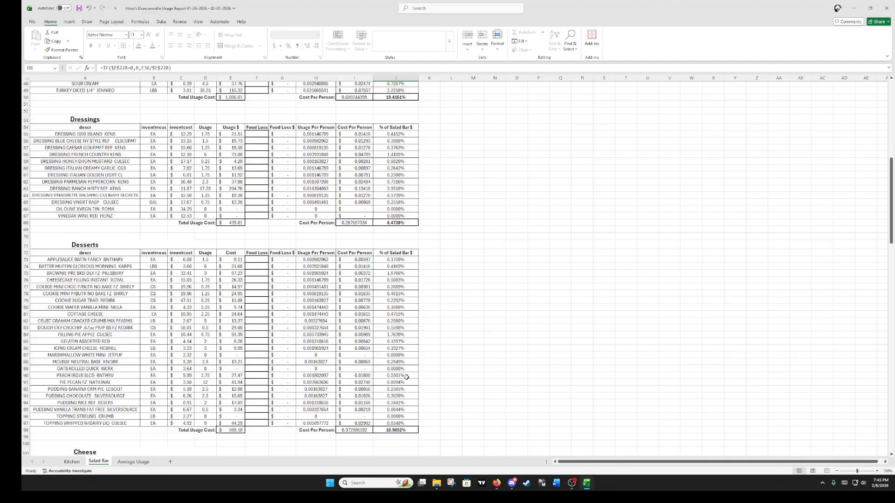
{"action": "scroll", "coordinate": [406, 377], "scroll_direction": "down", "scroll_amount": 2}
{"action": "scroll", "coordinate": [261, 235], "scroll_direction": "up", "scroll_amount": 7}
{"action": "scroll", "coordinate": [269, 241], "scroll_direction": "up", "scroll_amount": 1}
Review the General section's Total Usage Cost and its summed Cost Per Person
{"action": "left_click", "coordinate": [239, 220]}
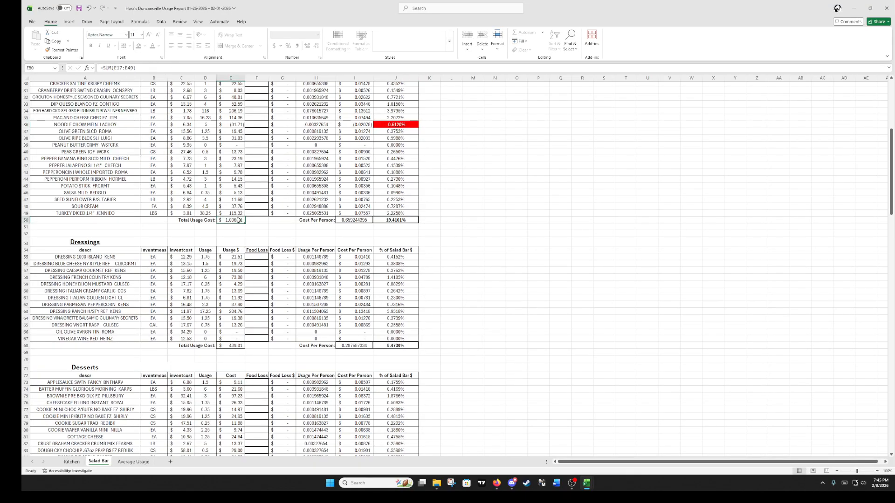
{"action": "scroll", "coordinate": [256, 240], "scroll_direction": "up", "scroll_amount": 4}
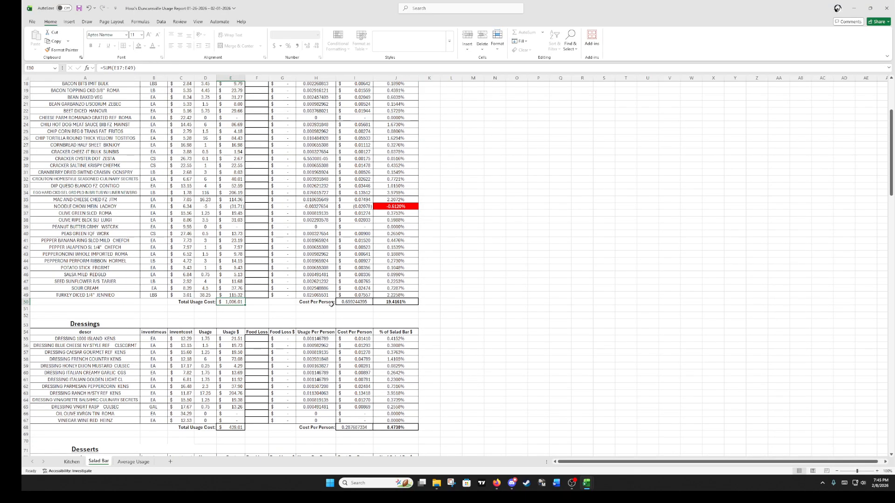
{"action": "left_click", "coordinate": [351, 303]}
{"action": "scroll", "coordinate": [349, 299], "scroll_direction": "up", "scroll_amount": 2}
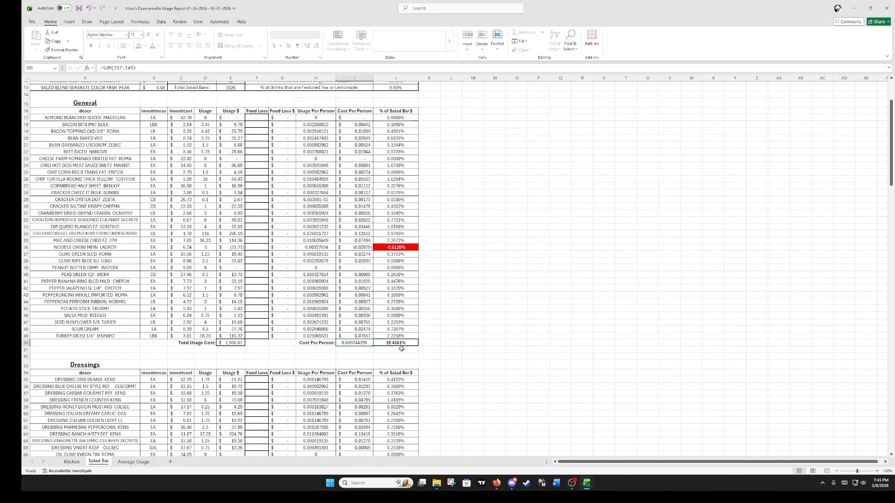
Examine the overall Total Usage Cost, Total Cost Per Person and total percentage formulas at the end of the Salad Bar sheet
{"action": "scroll", "coordinate": [316, 326], "scroll_direction": "down", "scroll_amount": 20}
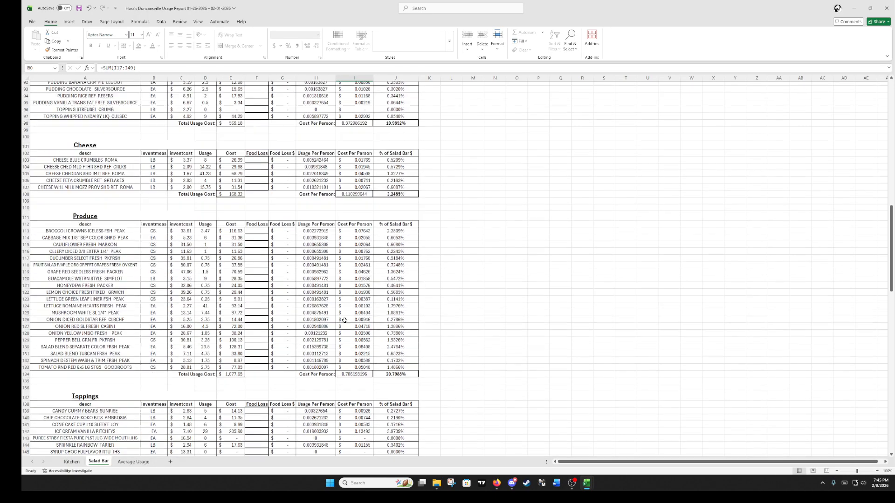
{"action": "scroll", "coordinate": [335, 324], "scroll_direction": "down", "scroll_amount": 11}
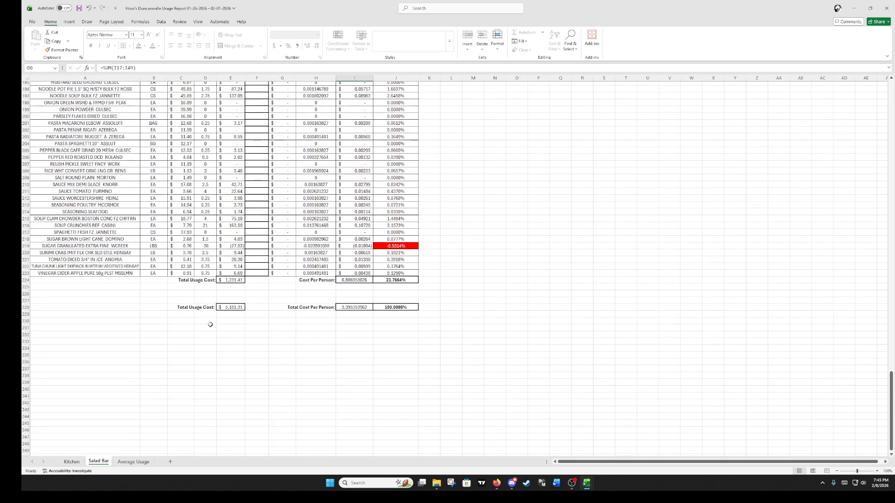
{"action": "left_click", "coordinate": [198, 306]}
{"action": "left_click", "coordinate": [304, 308]}
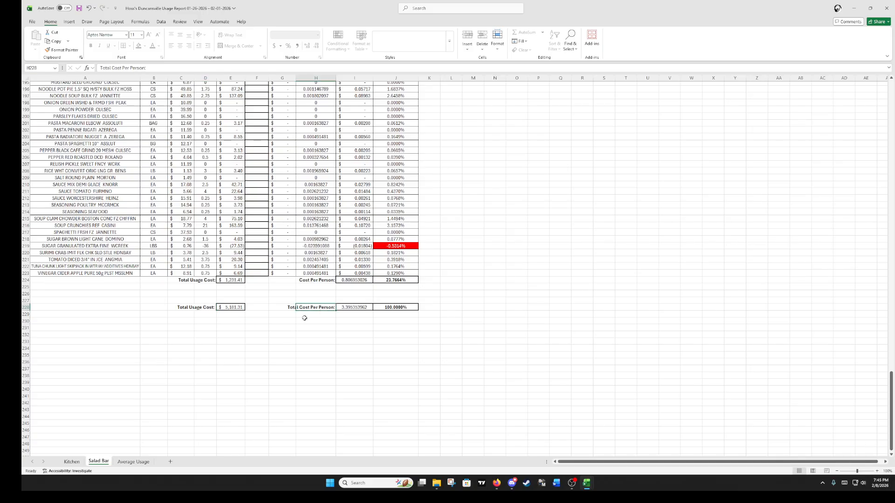
{"action": "left_click", "coordinate": [360, 308]}
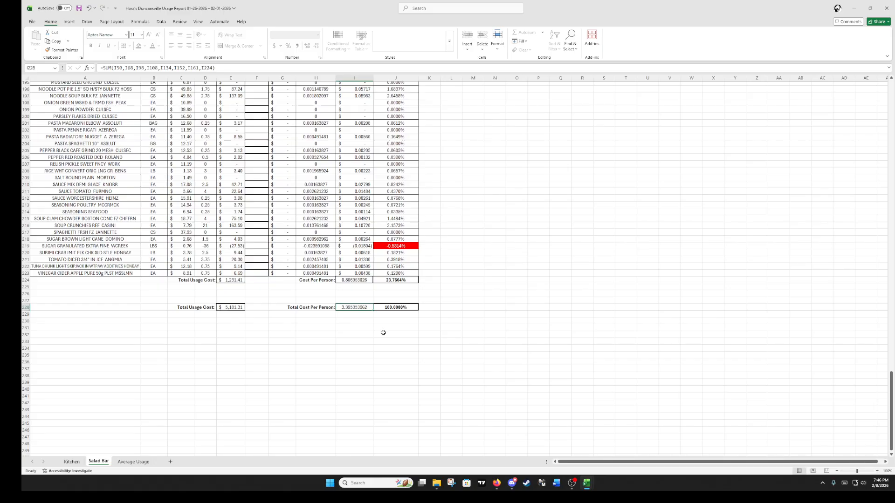
{"action": "left_click", "coordinate": [397, 308]}
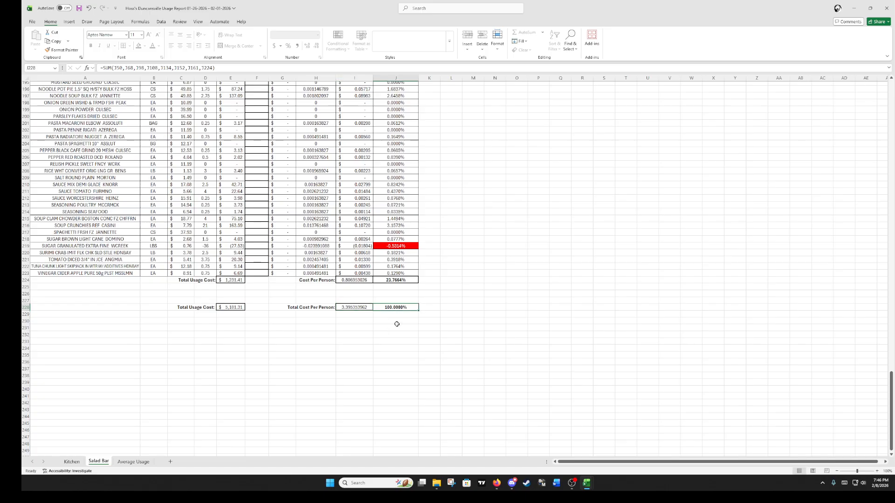
Check the % of Salad Bar $ subtotals of the Prep and Bread sections, and return to the sheet's overall totals
{"action": "left_click", "coordinate": [410, 280]}
{"action": "scroll", "coordinate": [410, 280], "scroll_direction": "up", "scroll_amount": 15}
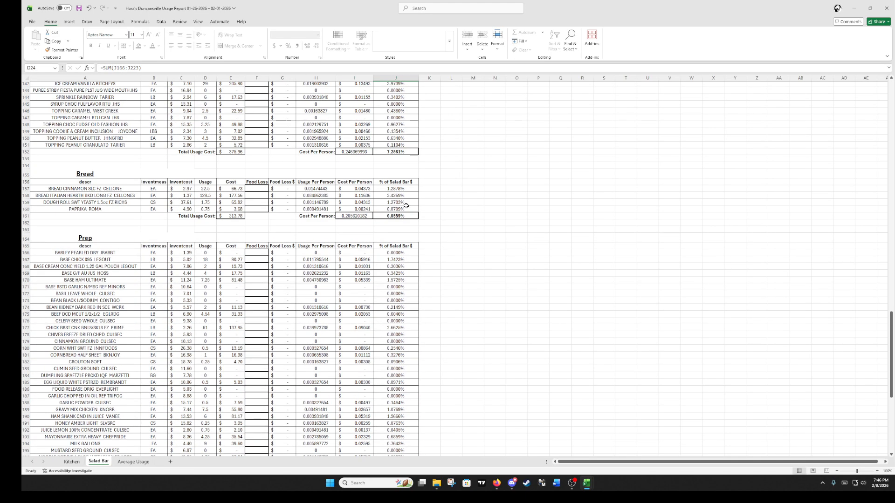
{"action": "left_click", "coordinate": [403, 216]}
{"action": "scroll", "coordinate": [475, 316], "scroll_direction": "down", "scroll_amount": 17}
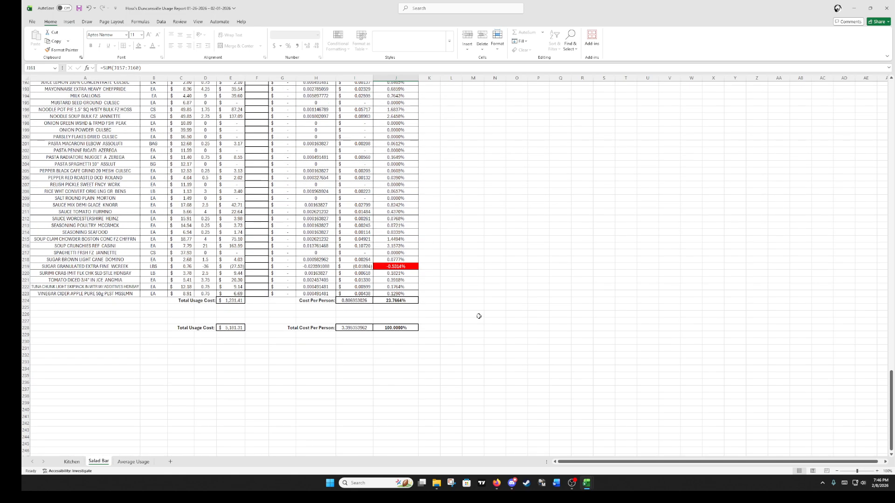
{"action": "scroll", "coordinate": [478, 316], "scroll_direction": "down", "scroll_amount": 4}
Glance at the Kitchen sheet's Prep Usage entry for 20oz Ribeye, and recheck the Salad Bar's overall cost and percentage formulas
{"action": "left_click", "coordinate": [74, 464]}
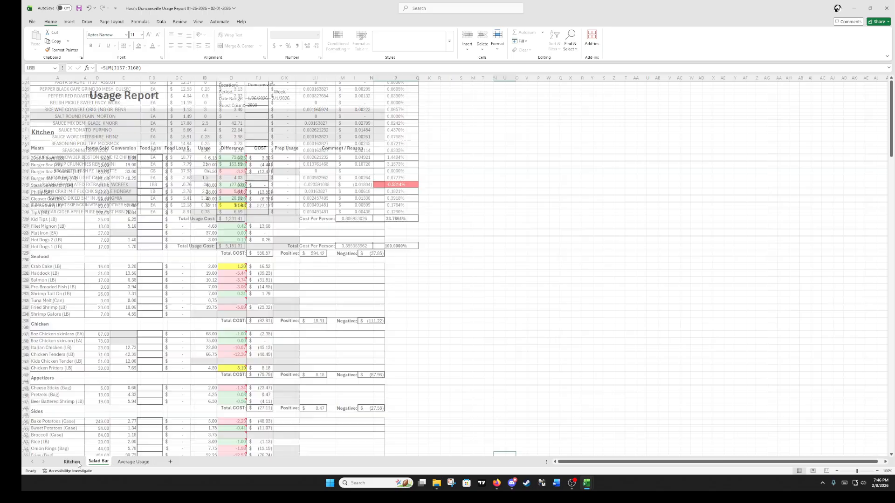
{"action": "left_click", "coordinate": [284, 158]}
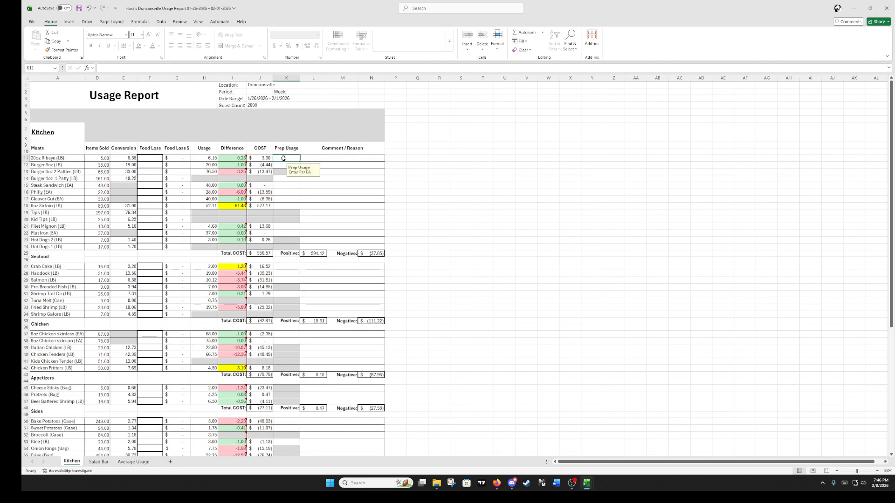
{"action": "left_click", "coordinate": [98, 462]}
{"action": "left_click", "coordinate": [237, 246]}
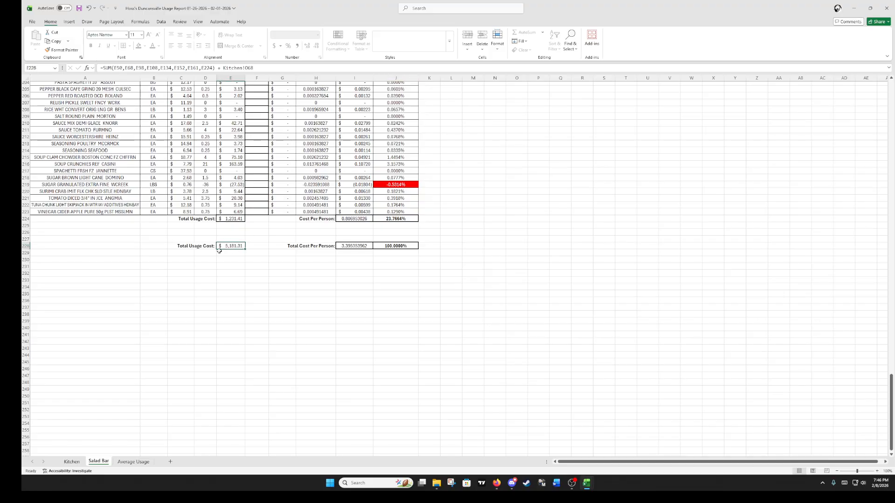
{"action": "left_click", "coordinate": [408, 243]}
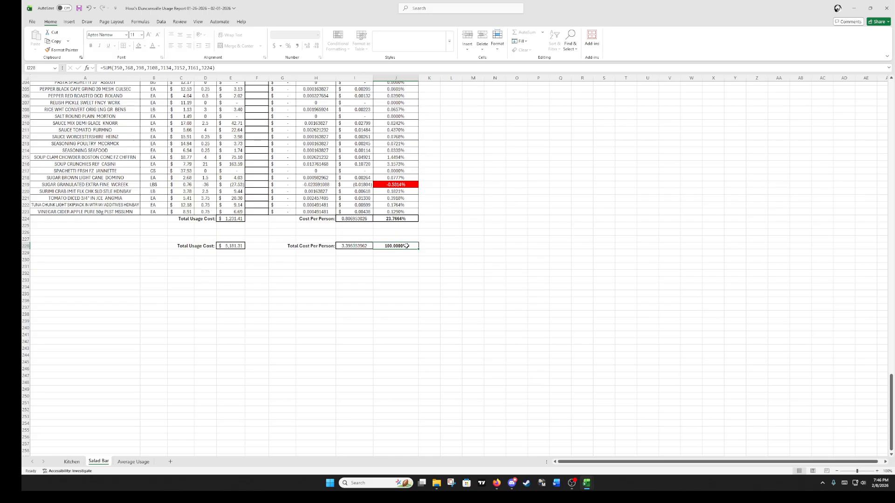
Scan the Average Usage sheet's sections from Beef down to Paper and back for color-flagged differences
{"action": "left_click", "coordinate": [134, 461]}
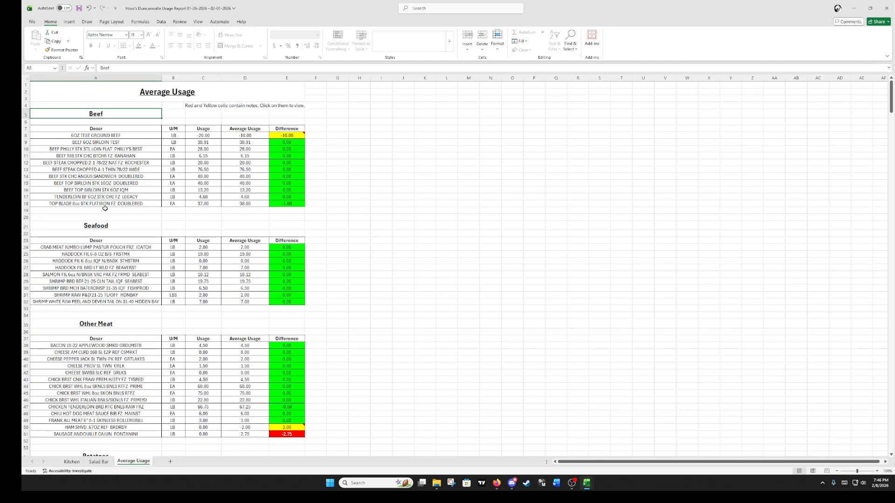
{"action": "left_click", "coordinate": [424, 99]}
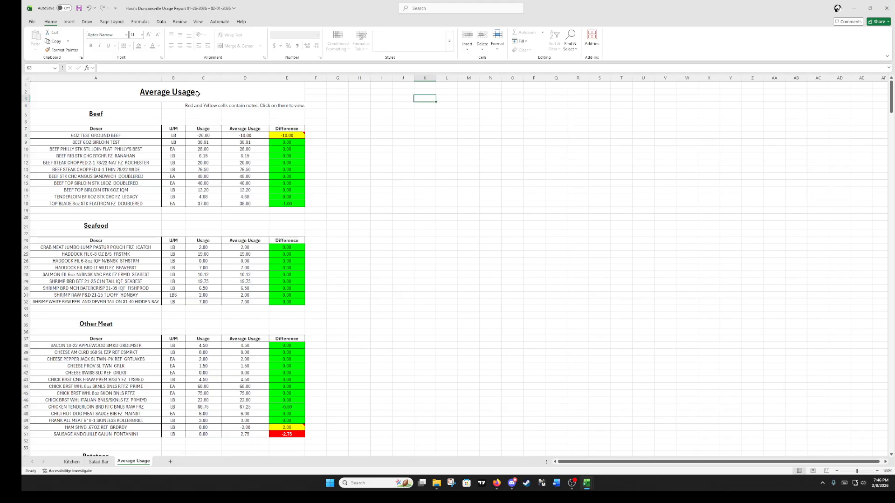
{"action": "left_click", "coordinate": [133, 113]}
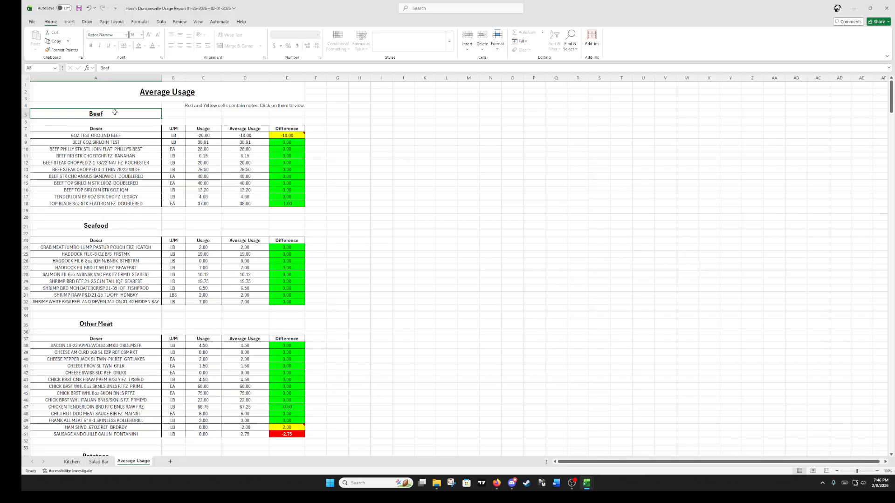
{"action": "scroll", "coordinate": [134, 235], "scroll_direction": "down", "scroll_amount": 15}
{"action": "scroll", "coordinate": [180, 328], "scroll_direction": "down", "scroll_amount": 20}
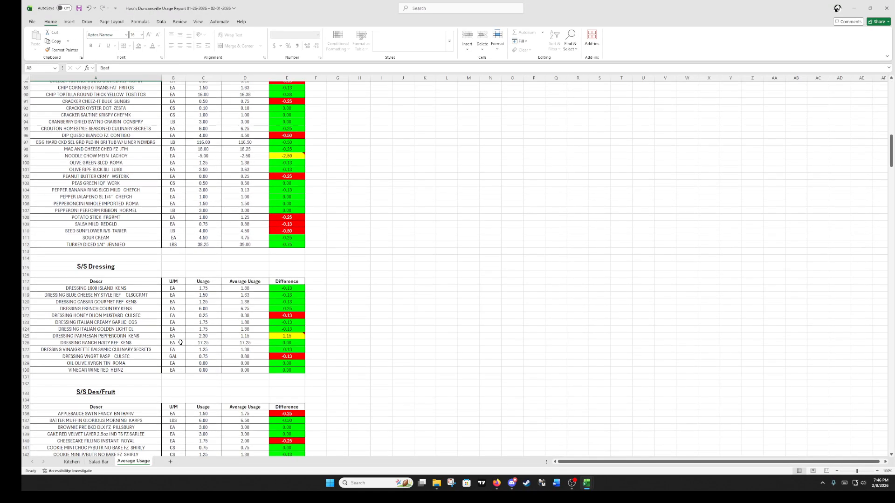
{"action": "scroll", "coordinate": [172, 363], "scroll_direction": "down", "scroll_amount": 20}
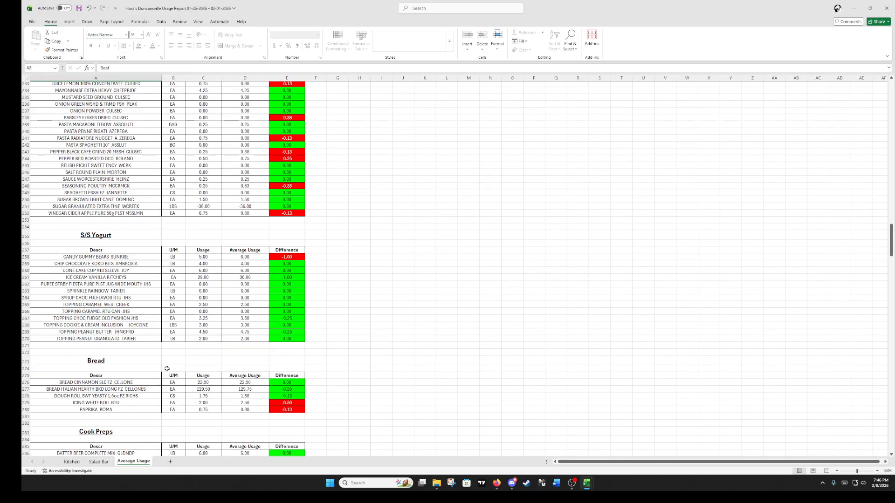
{"action": "scroll", "coordinate": [170, 367], "scroll_direction": "down", "scroll_amount": 9}
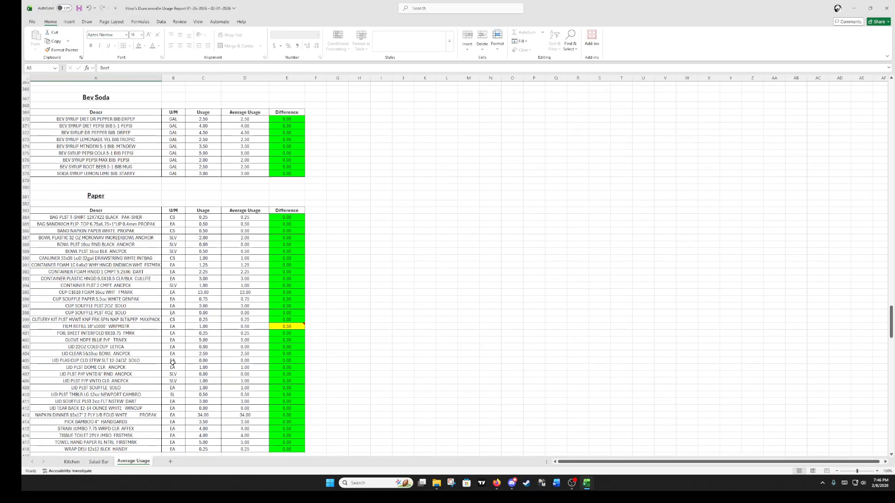
{"action": "scroll", "coordinate": [236, 310], "scroll_direction": "up", "scroll_amount": 11}
{"action": "scroll", "coordinate": [236, 311], "scroll_direction": "up", "scroll_amount": 20}
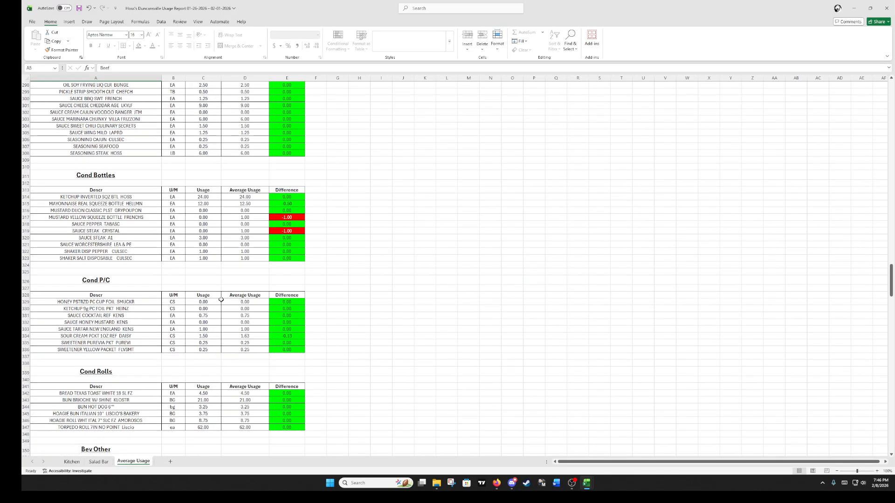
{"action": "scroll", "coordinate": [203, 278], "scroll_direction": "up", "scroll_amount": 20}
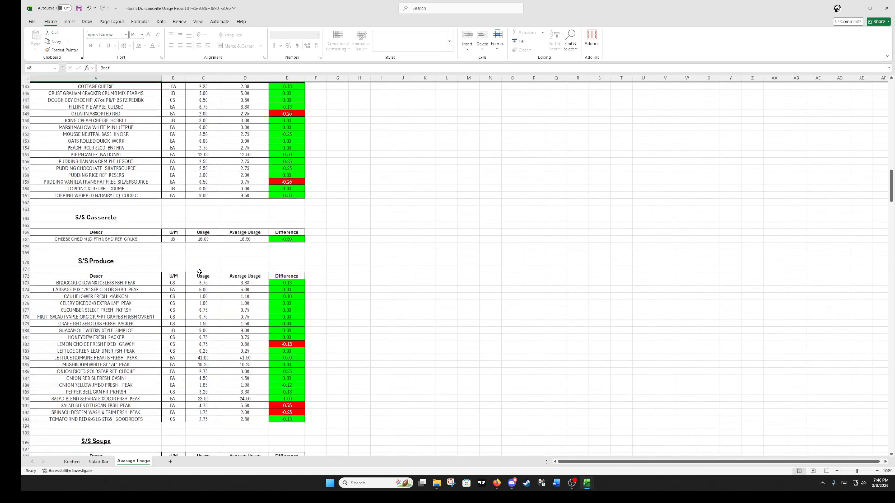
{"action": "scroll", "coordinate": [201, 270], "scroll_direction": "up", "scroll_amount": 13}
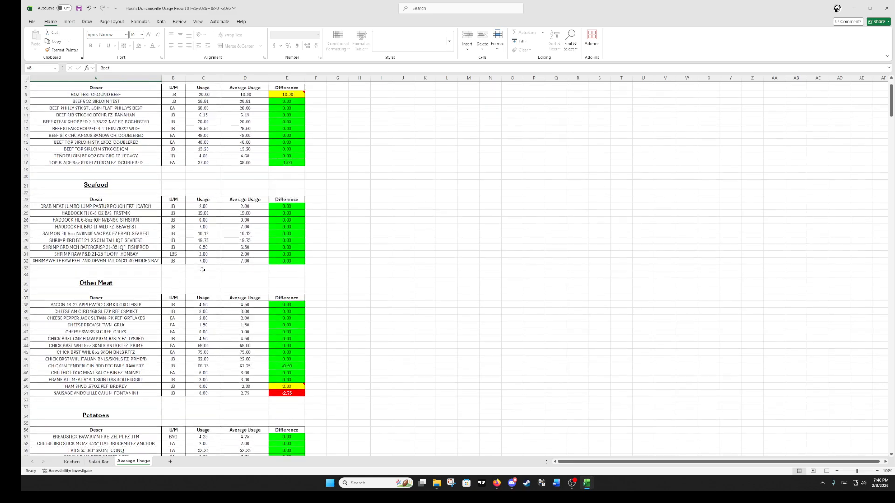
Compare the Usage and Average Usage columns of the Beef section by selecting each one's values
{"action": "left_click_drag", "start_coordinate": [204, 135], "coordinate": [205, 205]}
{"action": "left_click", "coordinate": [253, 136]}
{"action": "left_click_drag", "start_coordinate": [254, 136], "coordinate": [254, 205]}
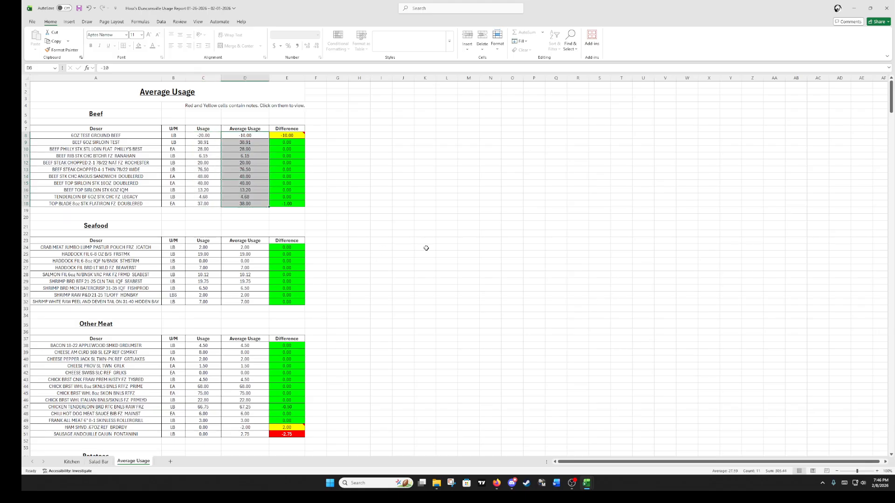
Switch to File Explorer and open the Historical Data and Trends workbook from the backoffice folder
{"action": "left_click", "coordinate": [437, 484]}
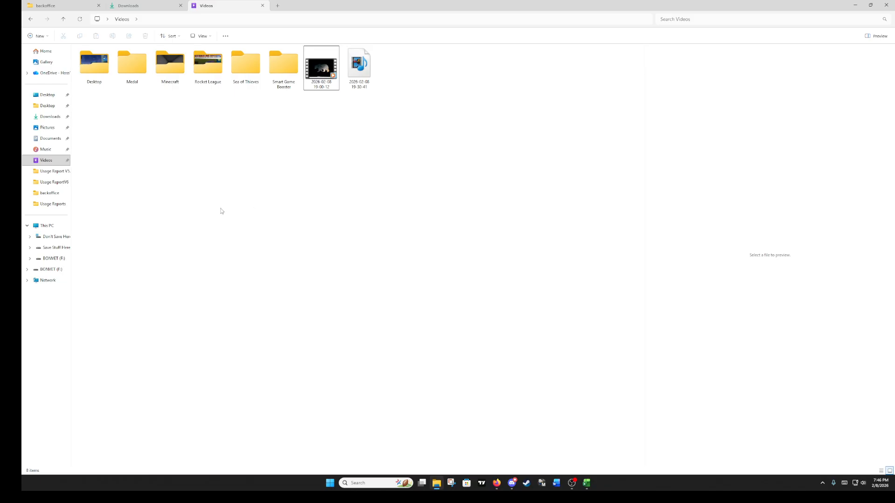
{"action": "left_click", "coordinate": [151, 6]}
{"action": "left_click", "coordinate": [82, 6]}
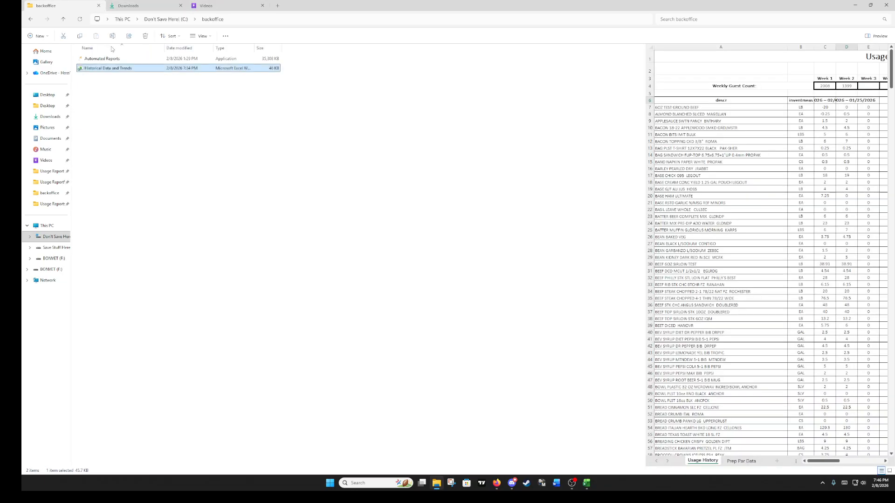
{"action": "double_click", "coordinate": [121, 69]}
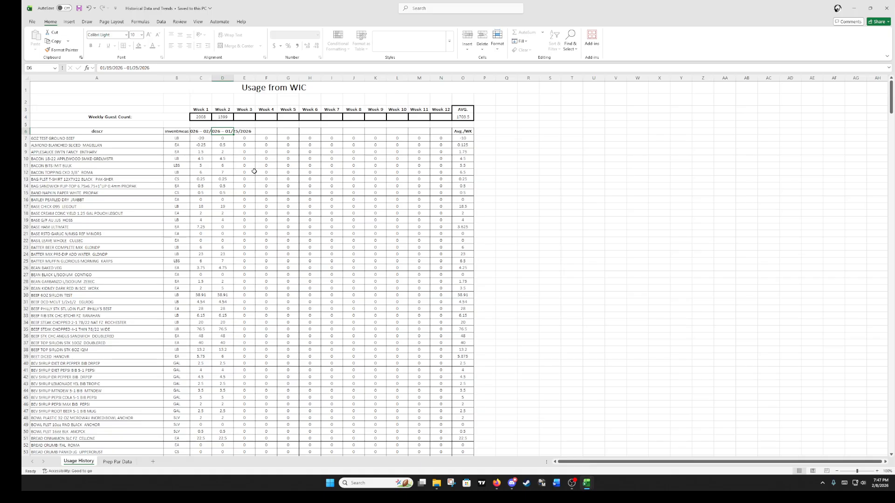
Review Week 1's guest count and item usage on the Usage History sheet, and the date ranges for Weeks 1 and 2
{"action": "left_click", "coordinate": [205, 118]}
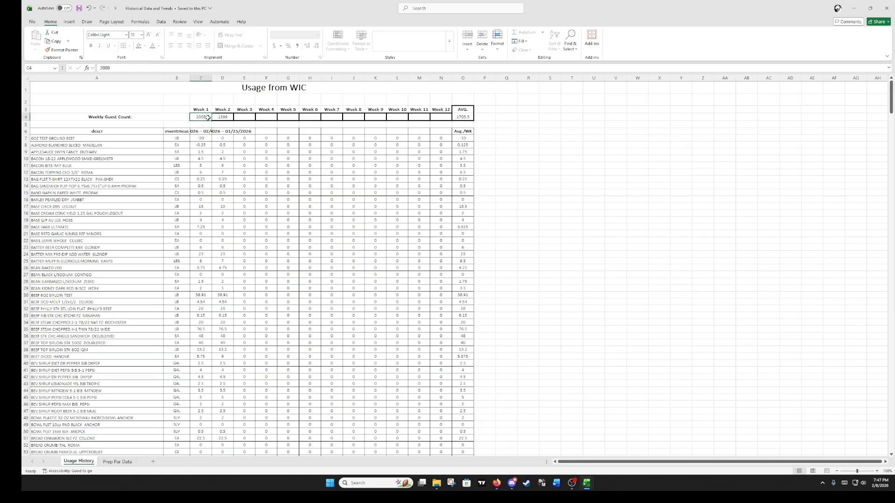
{"action": "left_click_drag", "start_coordinate": [204, 138], "coordinate": [204, 369]}
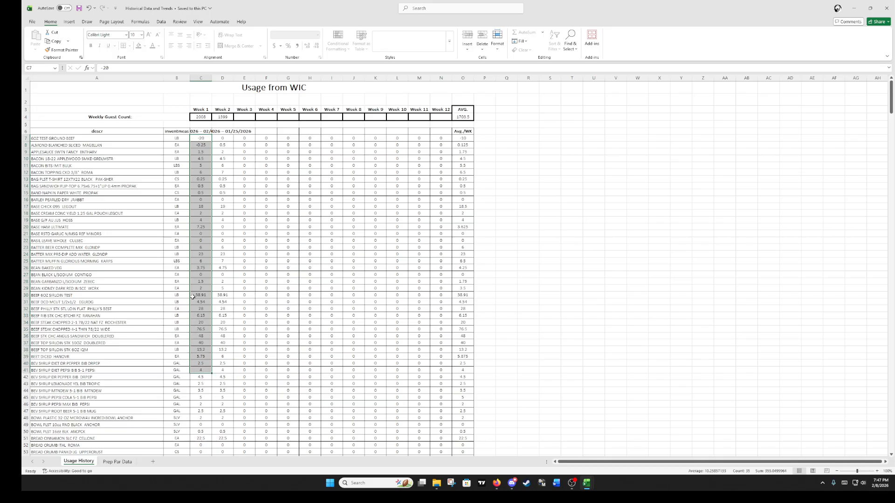
{"action": "left_click", "coordinate": [198, 131]}
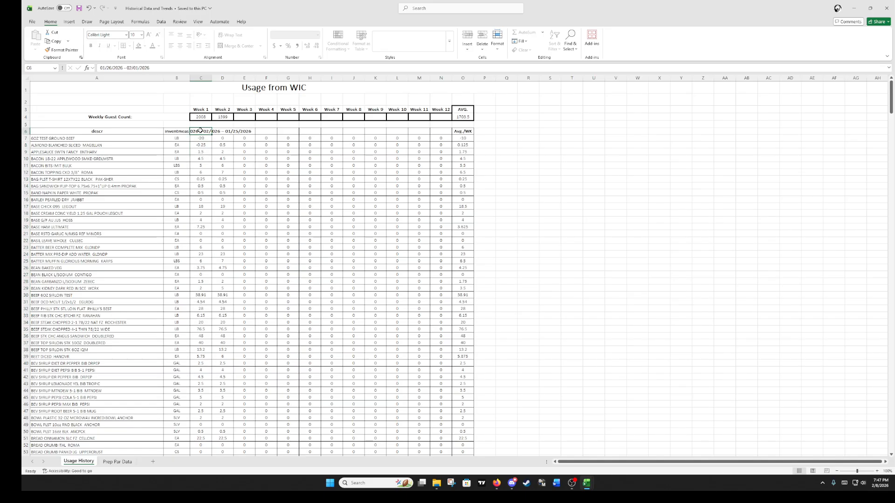
{"action": "left_click", "coordinate": [225, 132]}
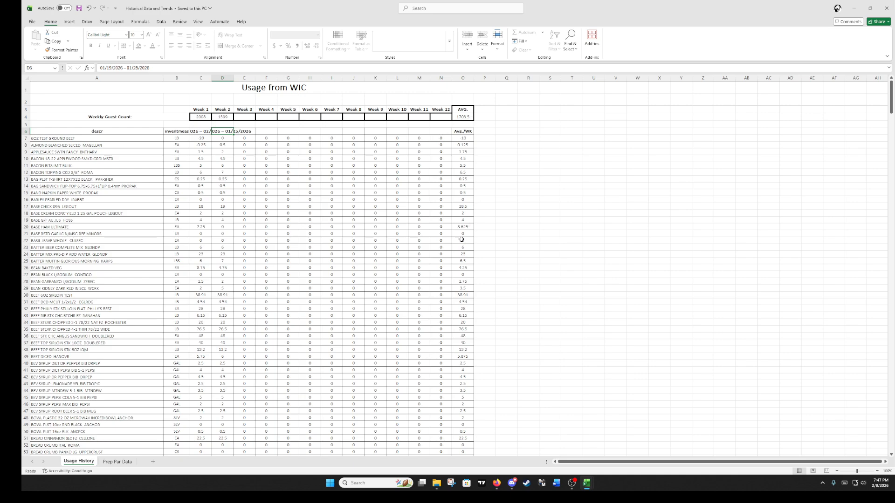
Minimize the history workbook and recheck the Beef items' Average Usage against this week's Usage in the report
{"action": "left_click", "coordinate": [854, 8]}
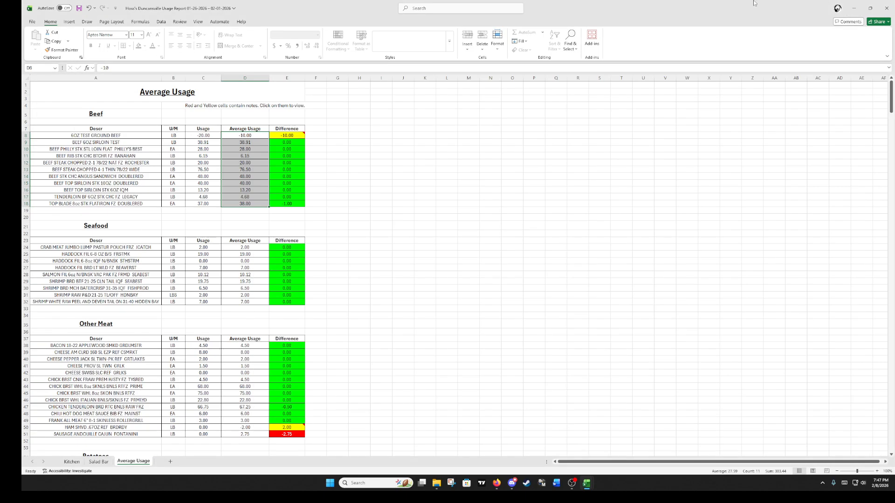
{"action": "left_click", "coordinate": [342, 148]}
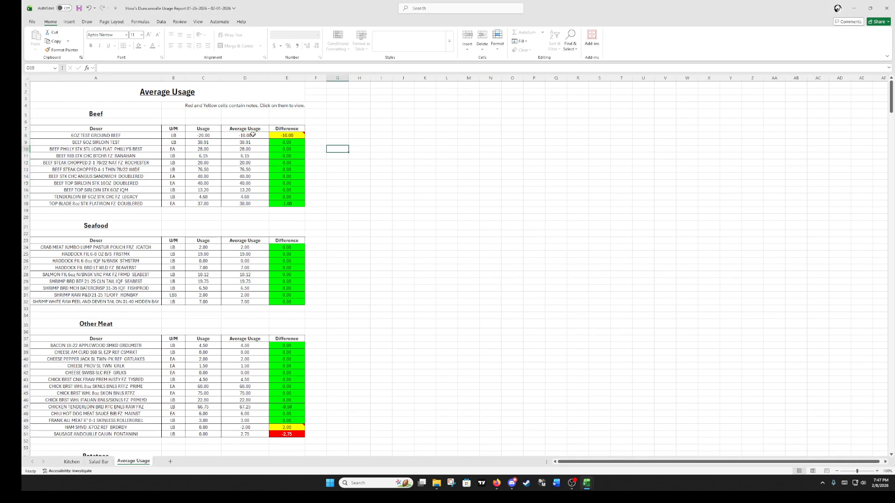
{"action": "left_click_drag", "start_coordinate": [253, 135], "coordinate": [252, 204]}
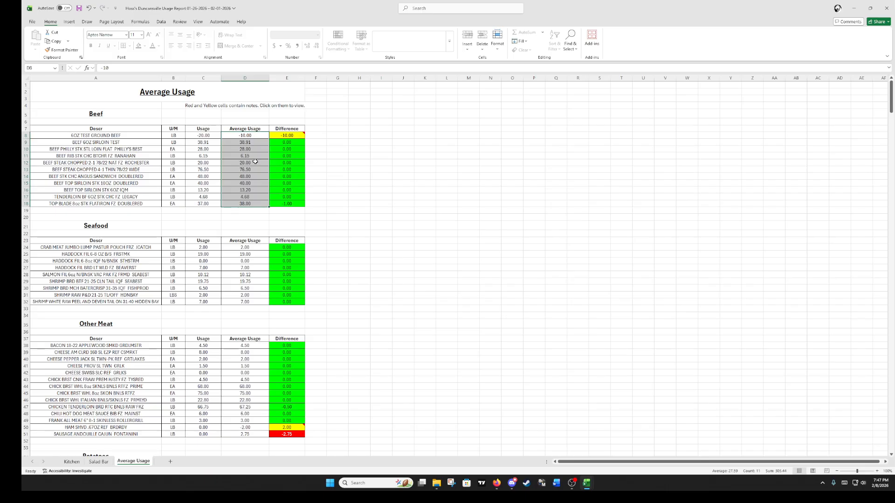
{"action": "left_click", "coordinate": [215, 135]}
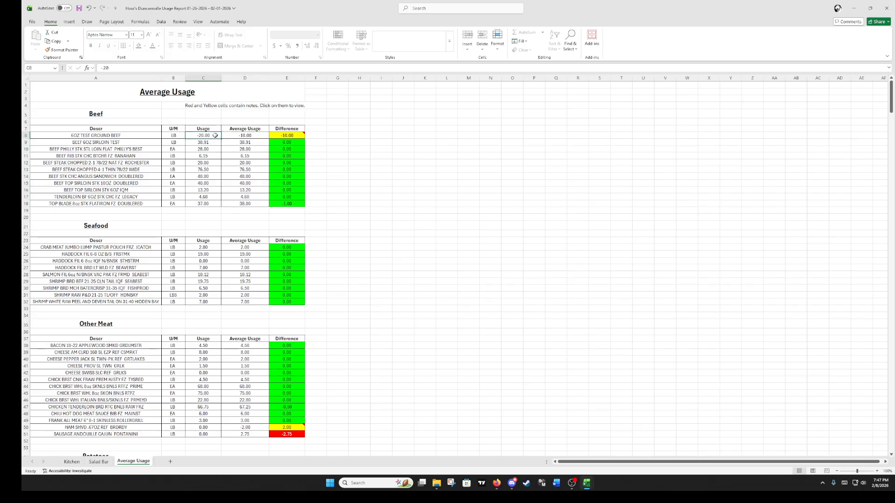
{"action": "left_click", "coordinate": [209, 184]}
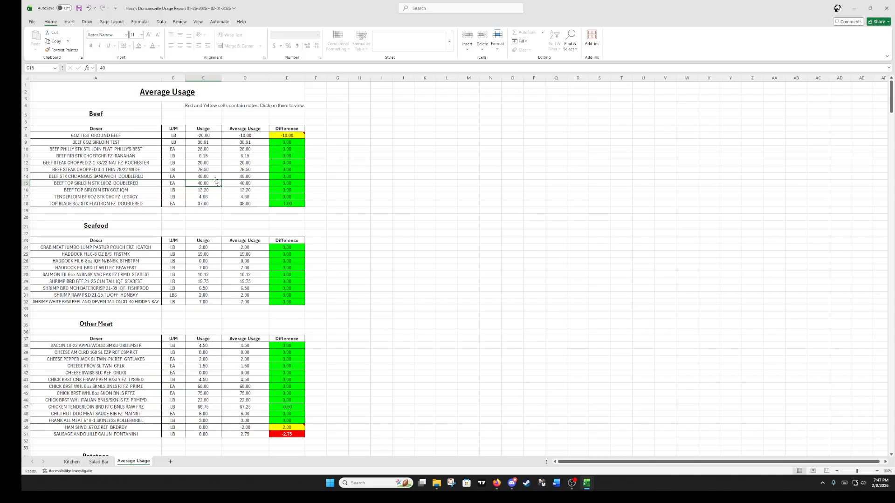
Scan the sections below Beef, and read the note on 6OZ Test Ground Beef's yellow Difference cell
{"action": "scroll", "coordinate": [256, 345], "scroll_direction": "down", "scroll_amount": 7}
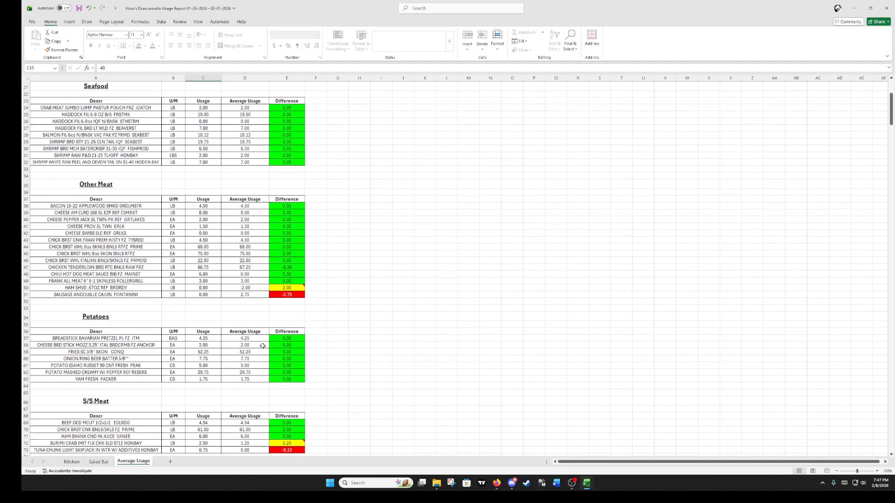
{"action": "scroll", "coordinate": [259, 340], "scroll_direction": "up", "scroll_amount": 7}
{"action": "left_click", "coordinate": [295, 135]}
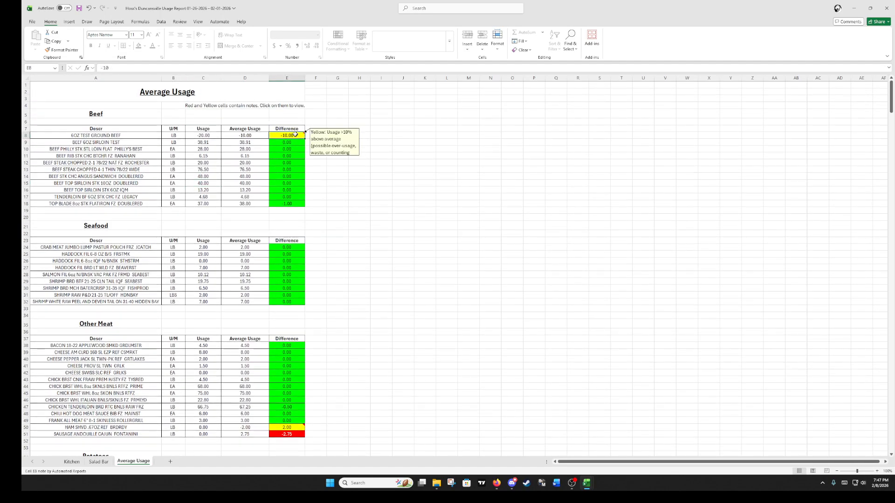
Read the note on Sausage Andouille Cajun's red Difference cell, and scan the Potatoes, S/S Meat and S/S General differences
{"action": "left_click", "coordinate": [302, 434]}
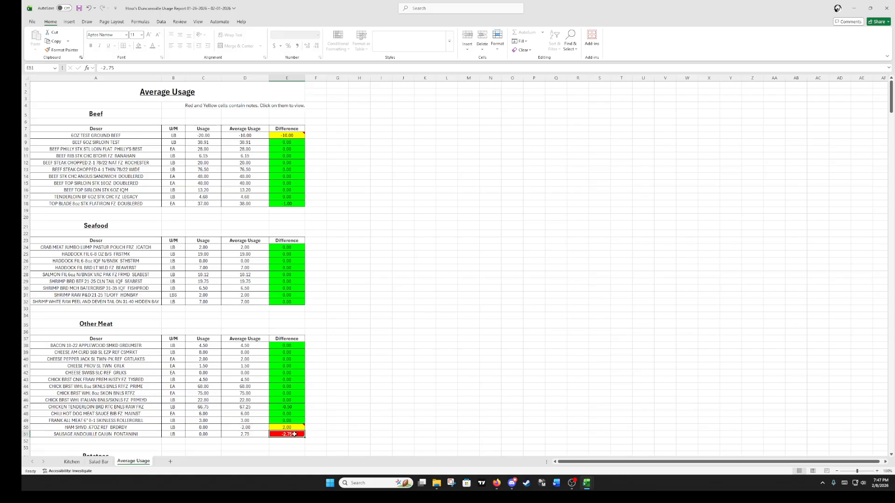
{"action": "mouse_move", "coordinate": [294, 435]}
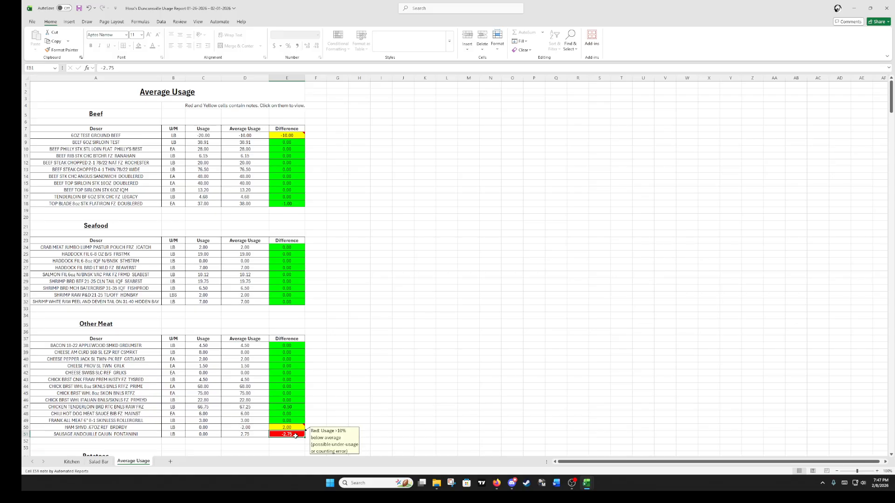
{"action": "left_click", "coordinate": [367, 339]}
{"action": "scroll", "coordinate": [369, 226], "scroll_direction": "down", "scroll_amount": 5}
{"action": "scroll", "coordinate": [369, 226], "scroll_direction": "down", "scroll_amount": 5}
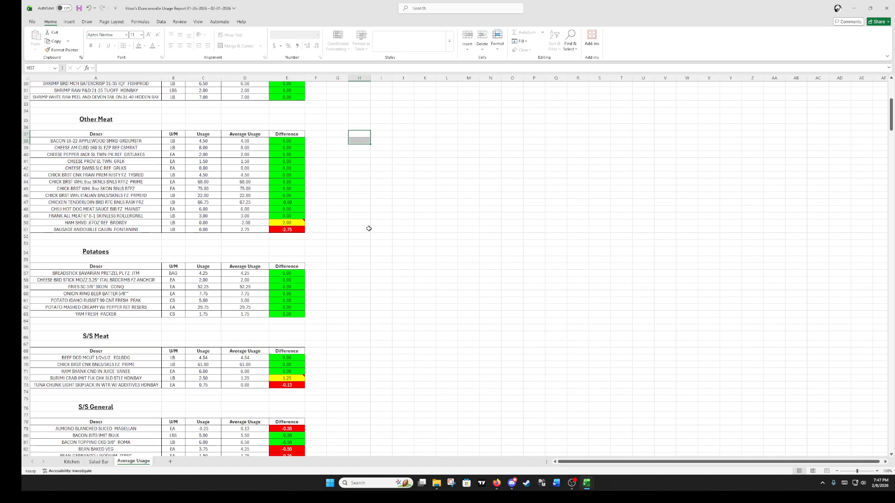
{"action": "scroll", "coordinate": [316, 359], "scroll_direction": "down", "scroll_amount": 6}
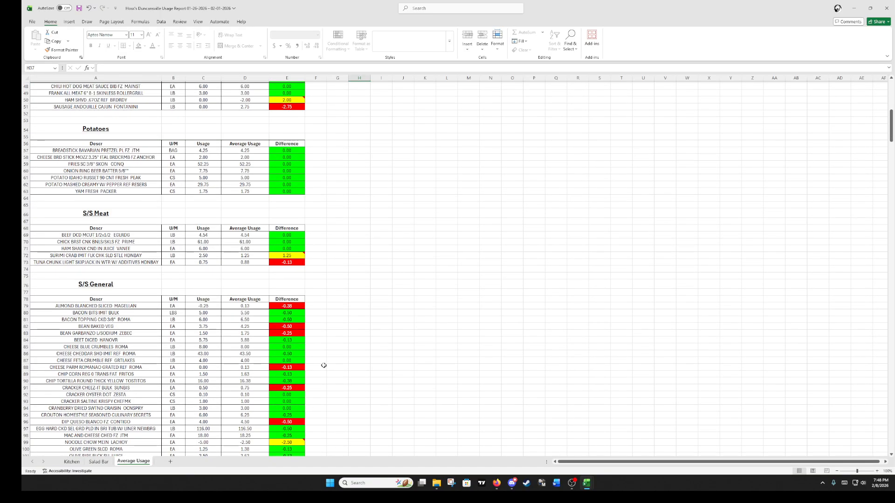
{"action": "scroll", "coordinate": [322, 364], "scroll_direction": "up", "scroll_amount": 10}
{"action": "scroll", "coordinate": [328, 364], "scroll_direction": "up", "scroll_amount": 6}
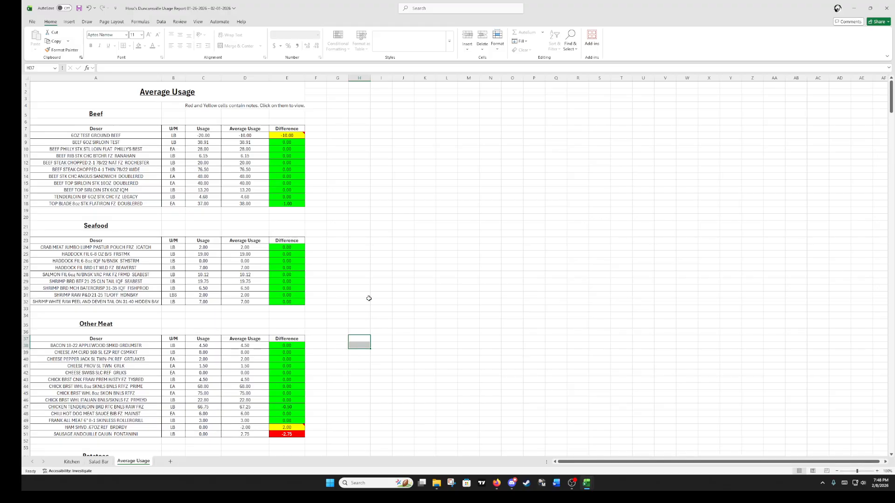
{"action": "left_click", "coordinate": [367, 224]}
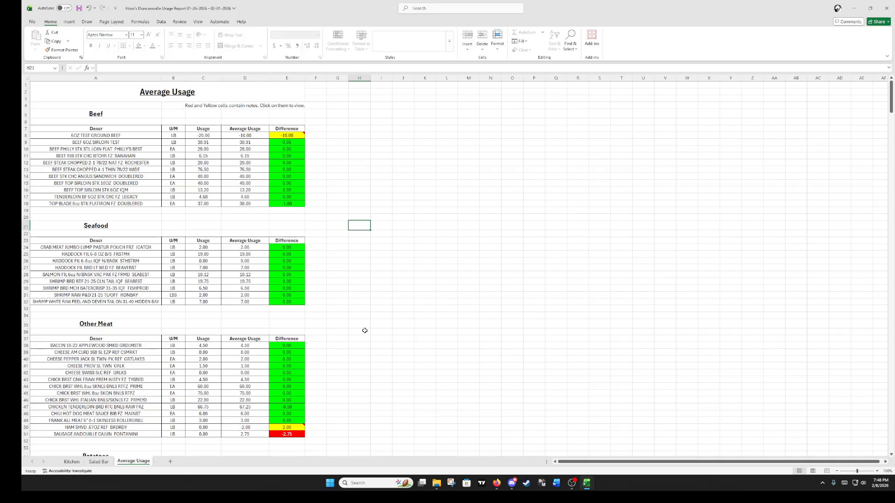
{"action": "left_click", "coordinate": [343, 171]}
{"action": "left_click", "coordinate": [316, 129]}
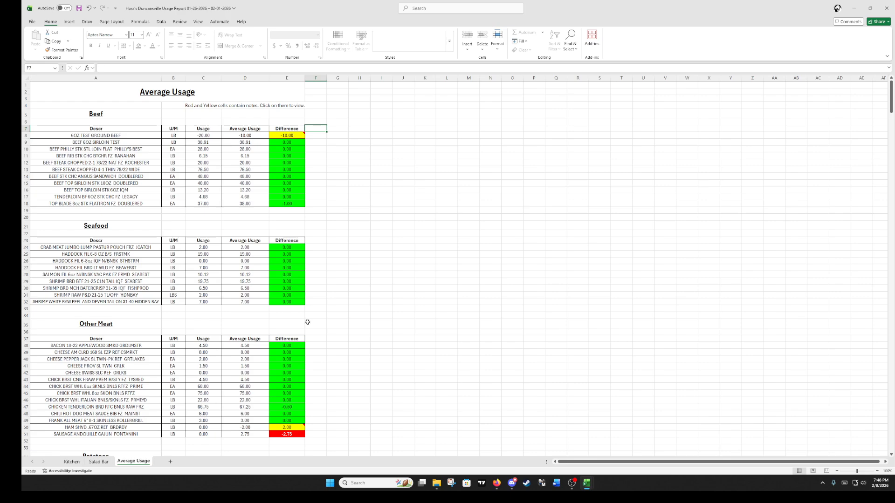
{"action": "left_click", "coordinate": [386, 122]}
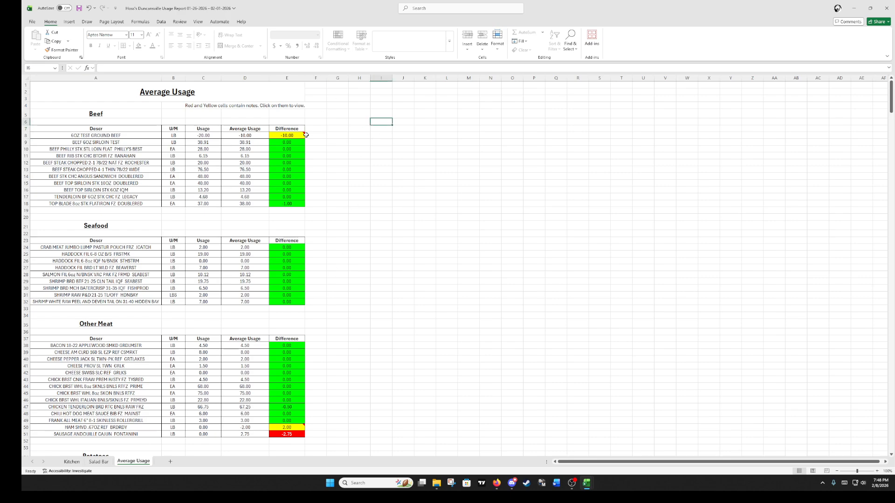
Return to the Kitchen sheet of the usage report and clear the Prep Usage entry hint from view
{"action": "left_click", "coordinate": [72, 462]}
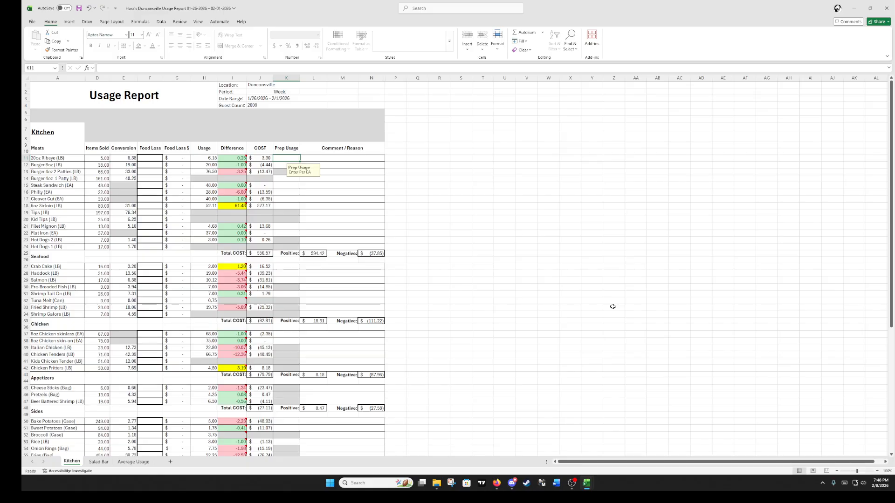
{"action": "left_click", "coordinate": [544, 246]}
{"action": "left_click", "coordinate": [402, 158]}
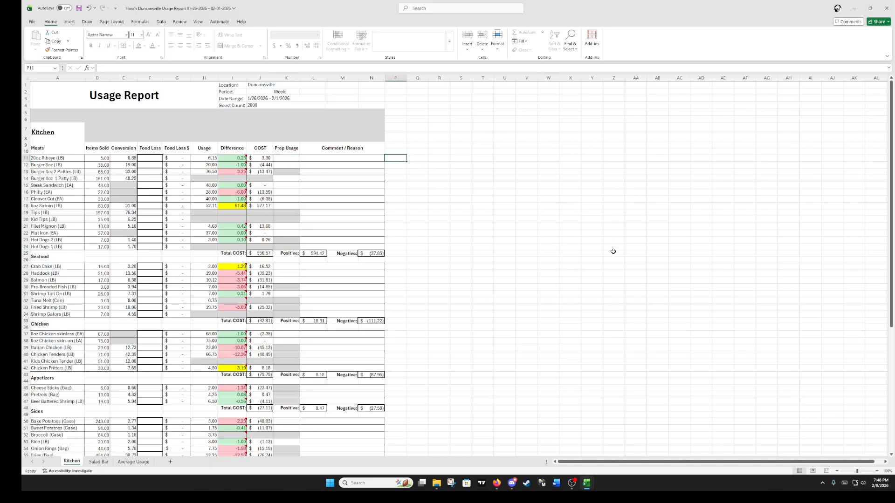